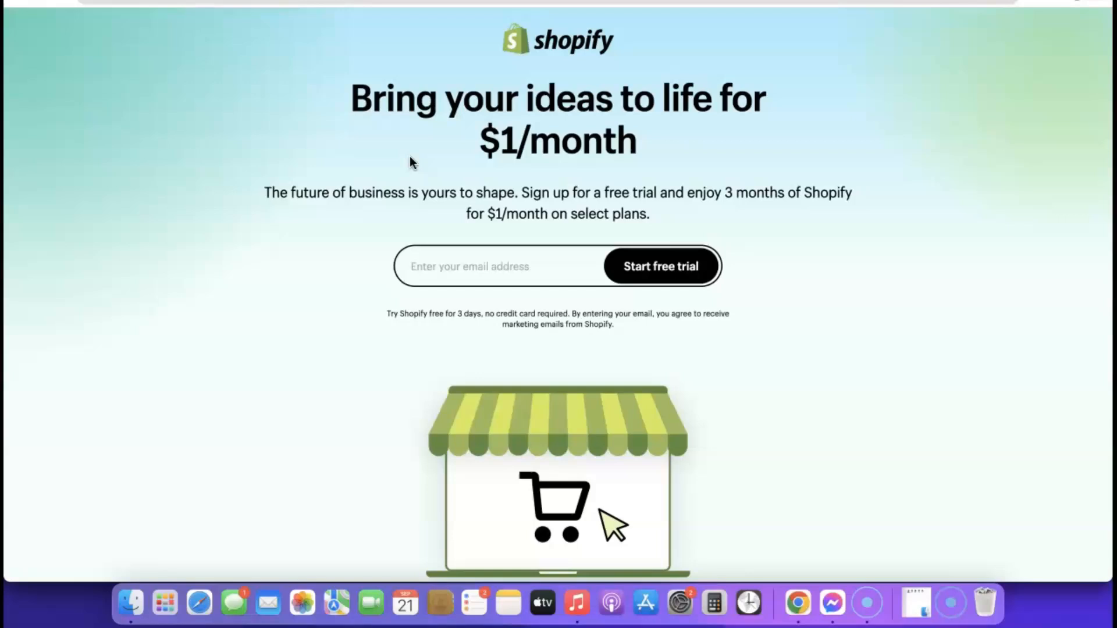
Step: Sign up with a saved email address and start the Shopify free trial
click(455, 266)
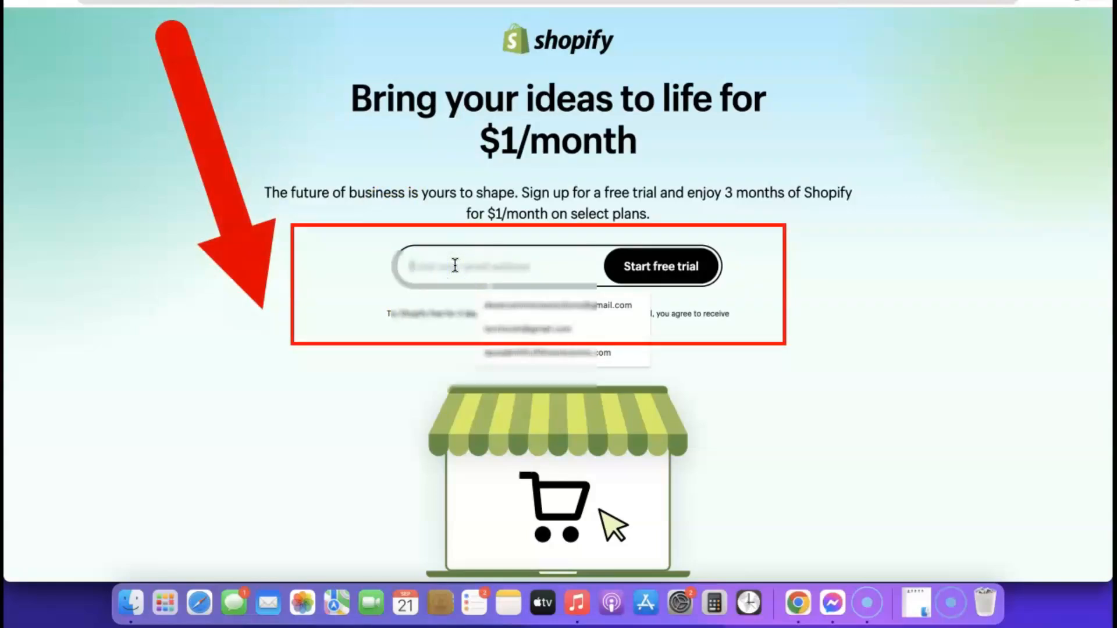
click(514, 306)
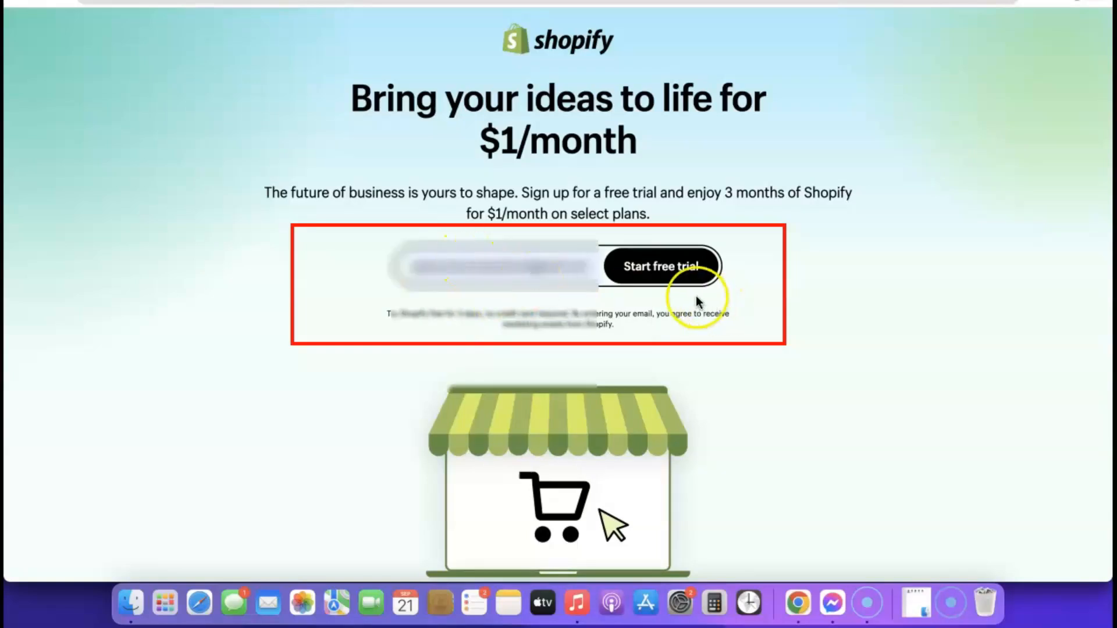
click(667, 267)
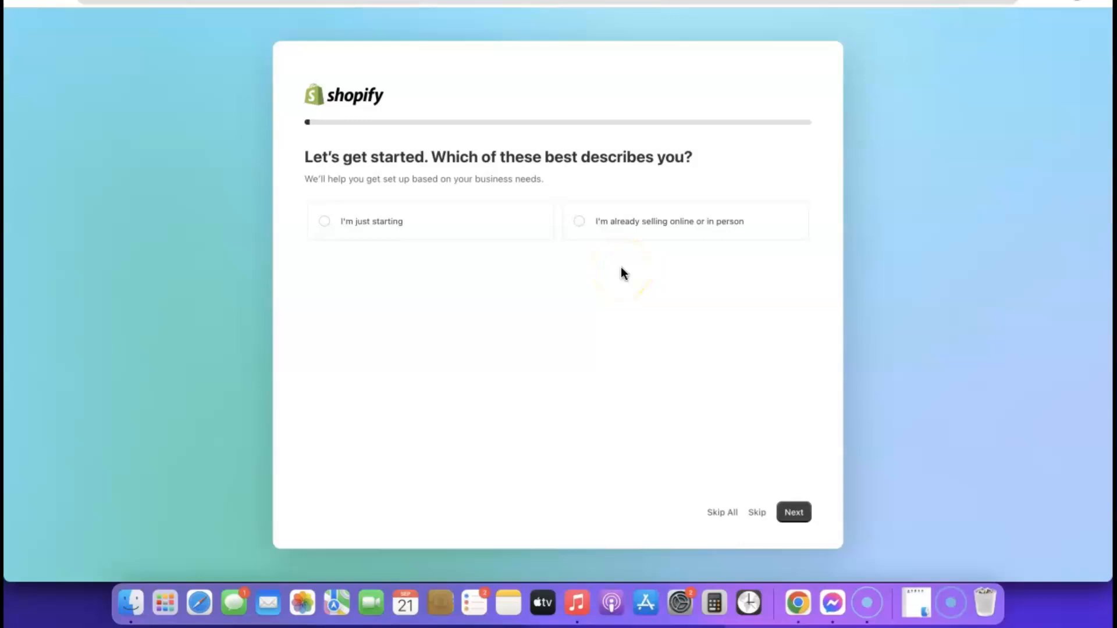
Step: Answer that the business is just starting and will sell through an online store
click(322, 224)
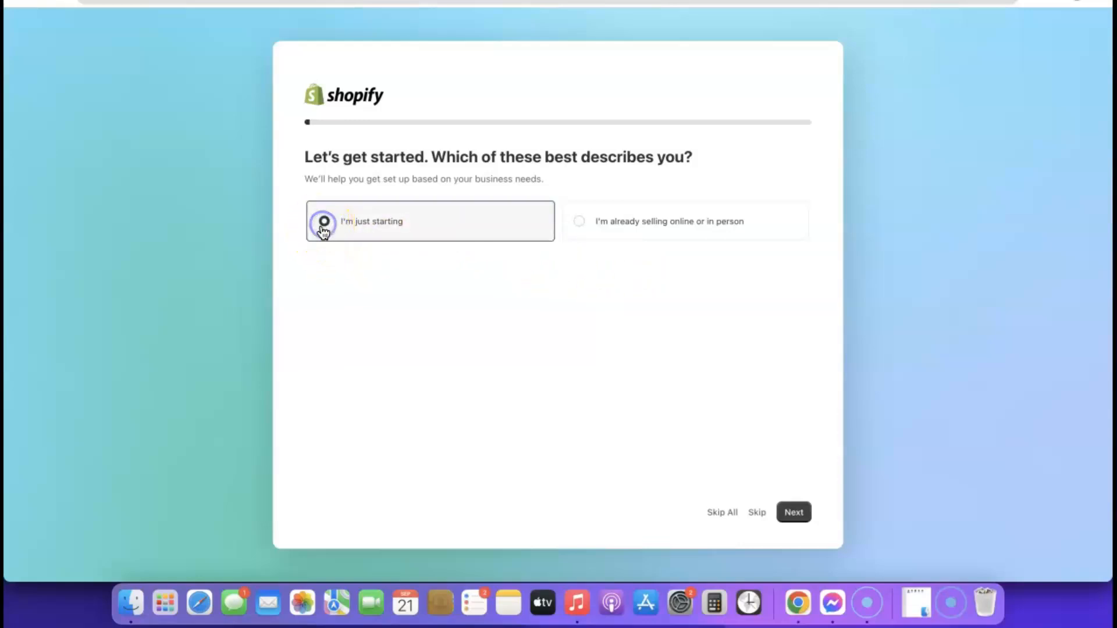
click(795, 513)
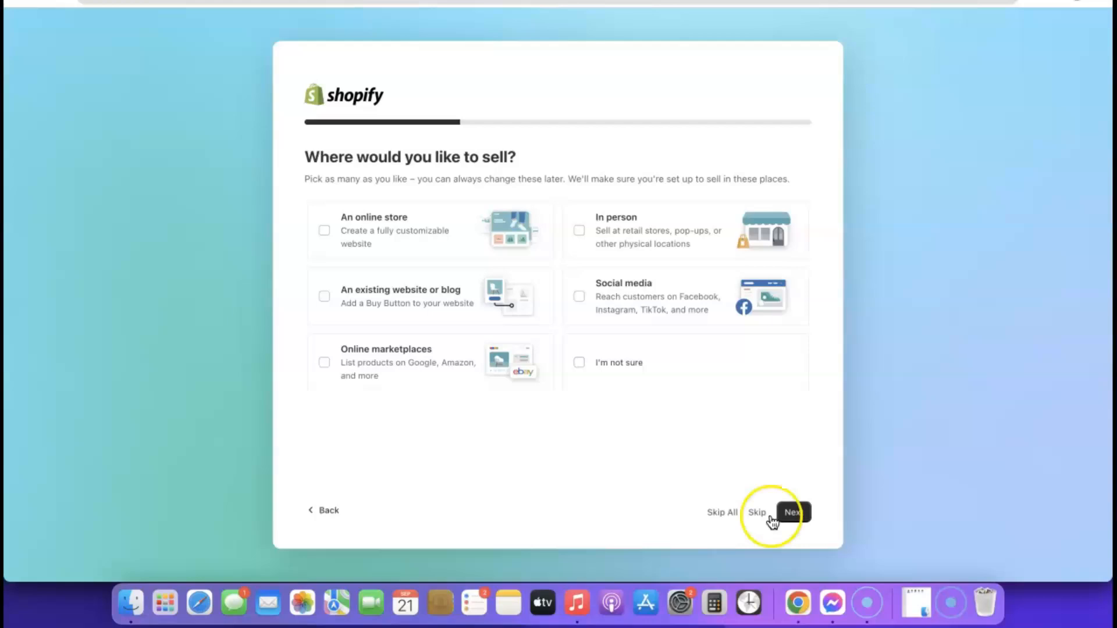
right_click(323, 230)
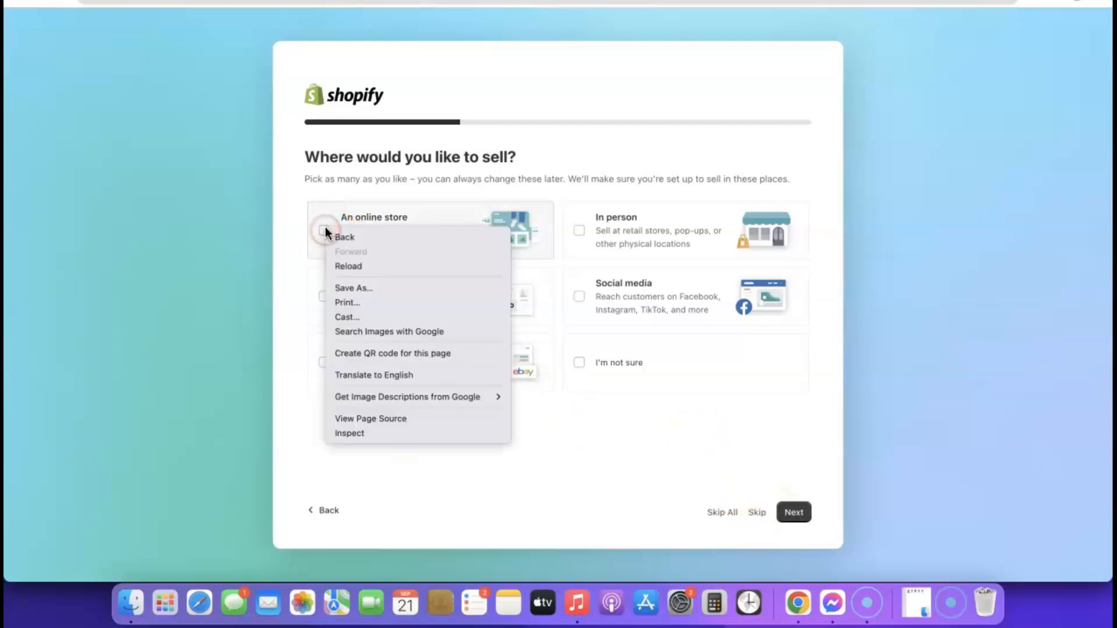
click(324, 230)
click(793, 512)
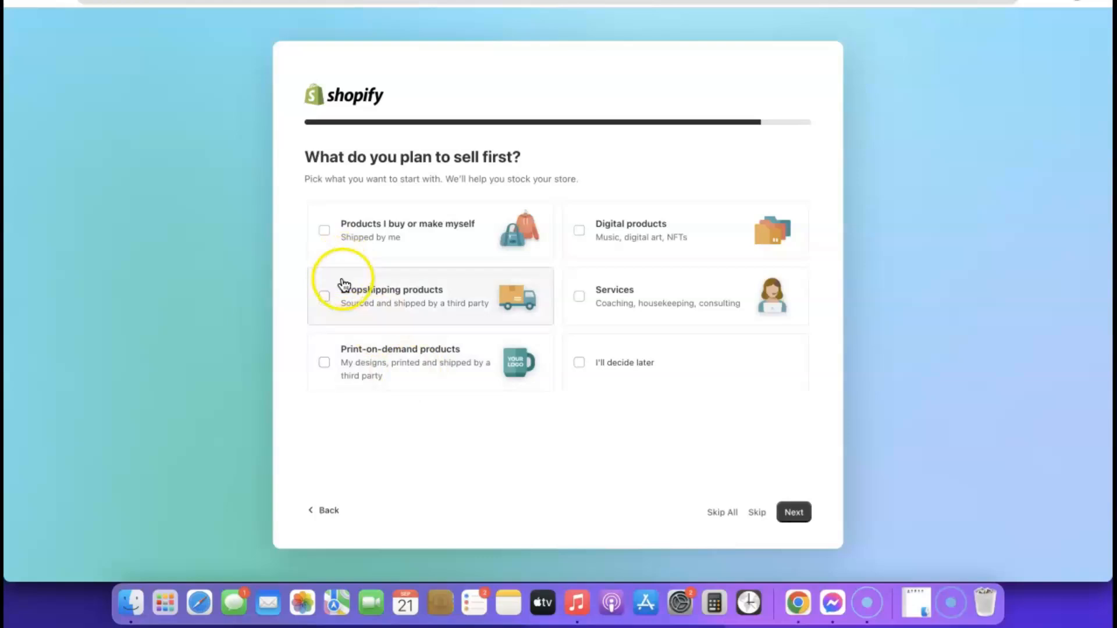
Step: Choose dropshipping products first and keep Nigeria as the business location
click(325, 298)
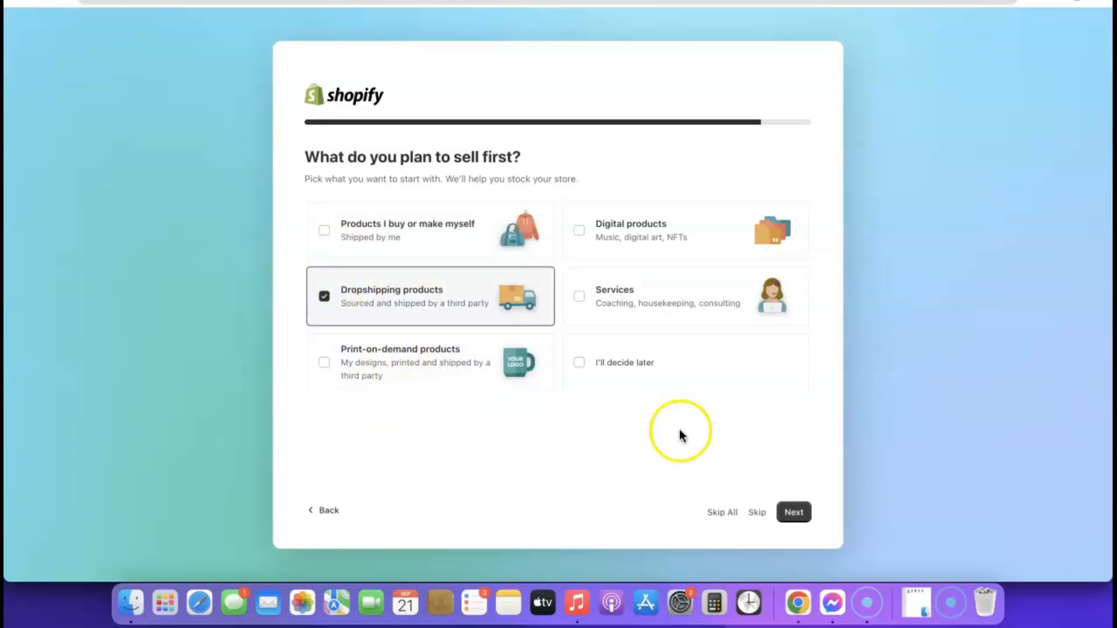
click(793, 512)
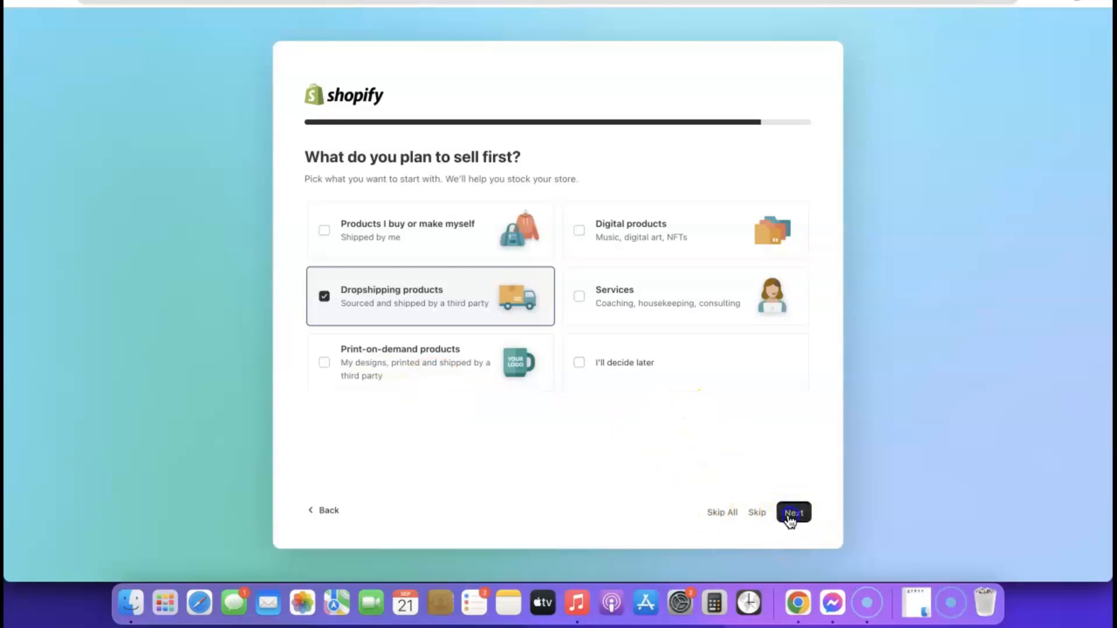
click(676, 411)
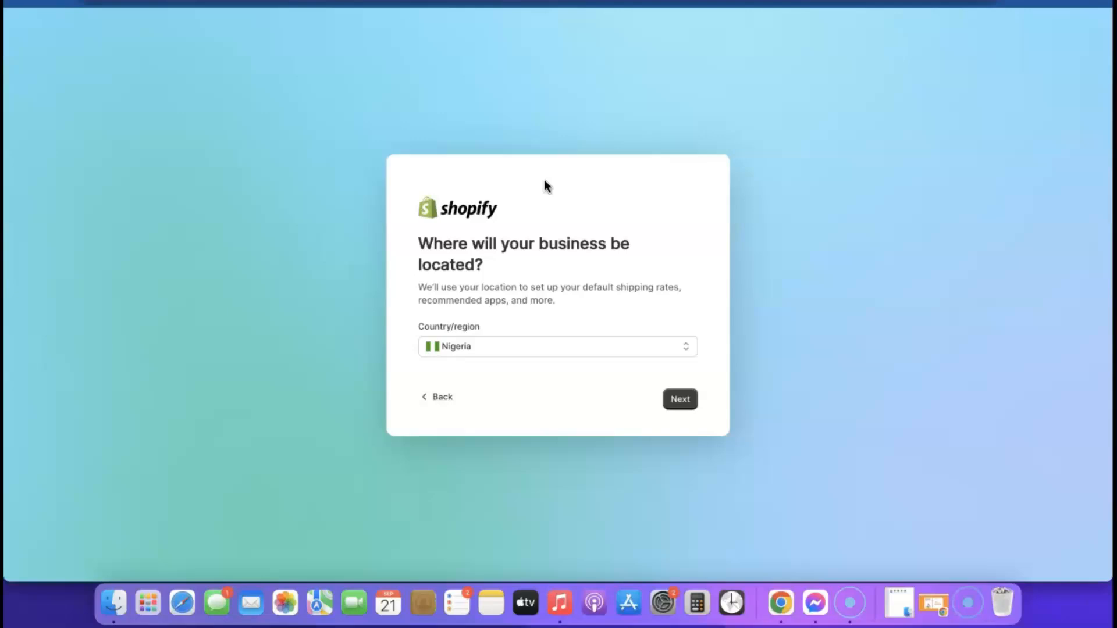
click(628, 351)
click(636, 349)
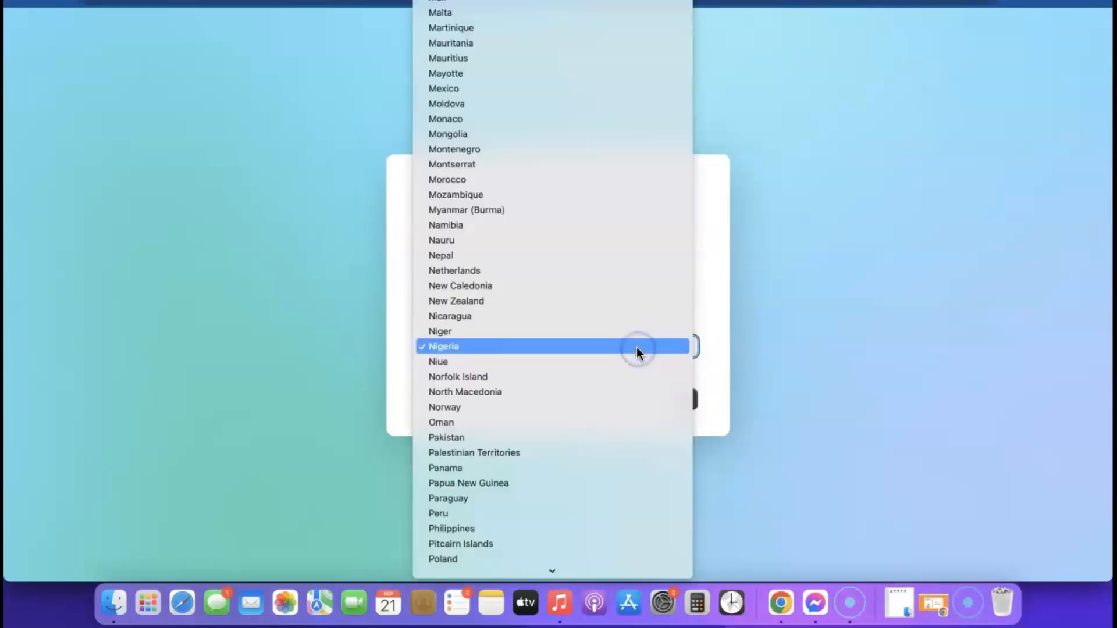
click(769, 350)
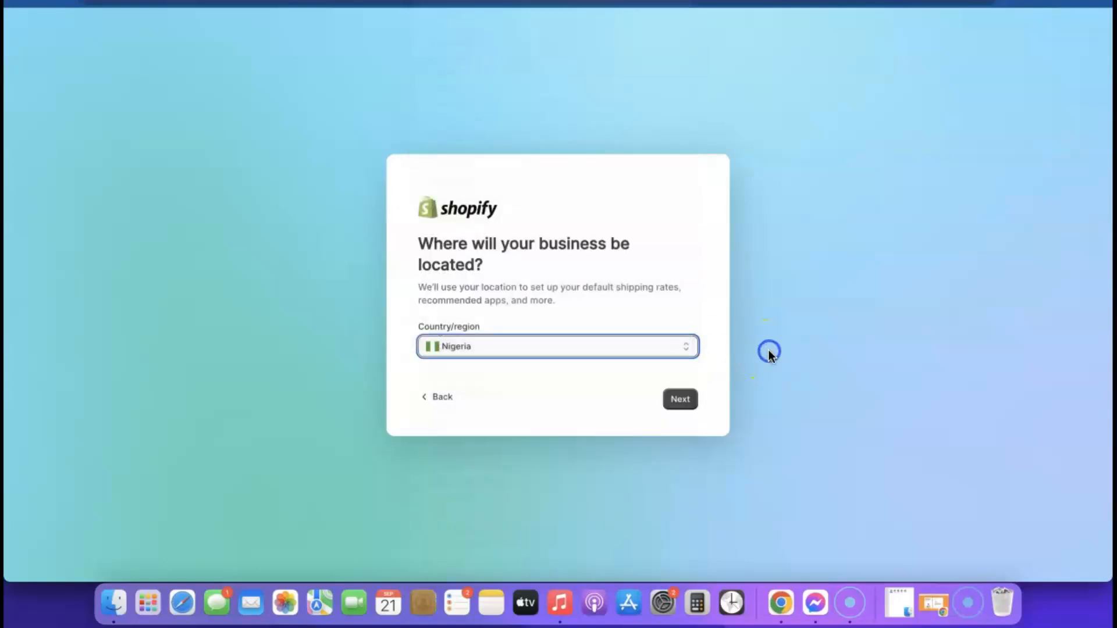
click(680, 400)
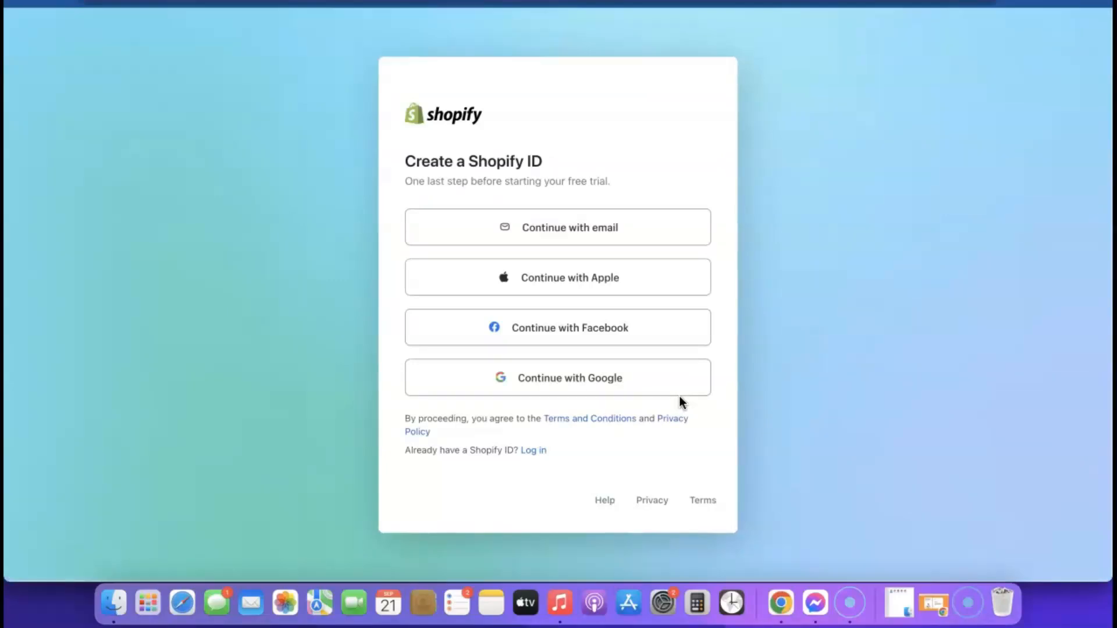
Step: Create a Shopify ID by email using Chrome's suggested strong password
click(560, 233)
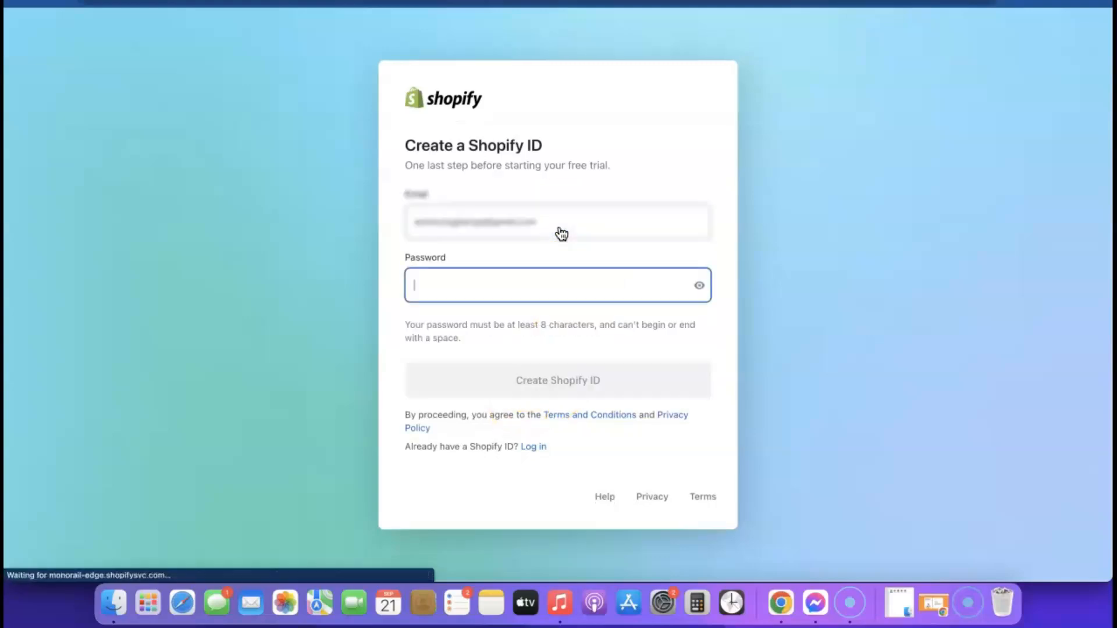
click(601, 287)
click(598, 324)
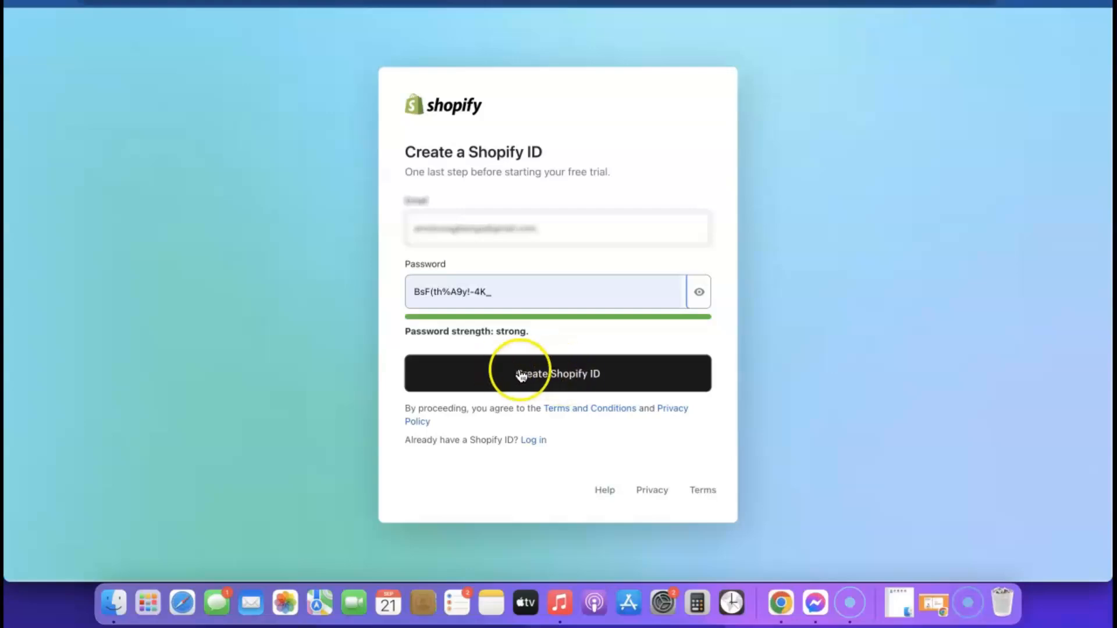
click(556, 373)
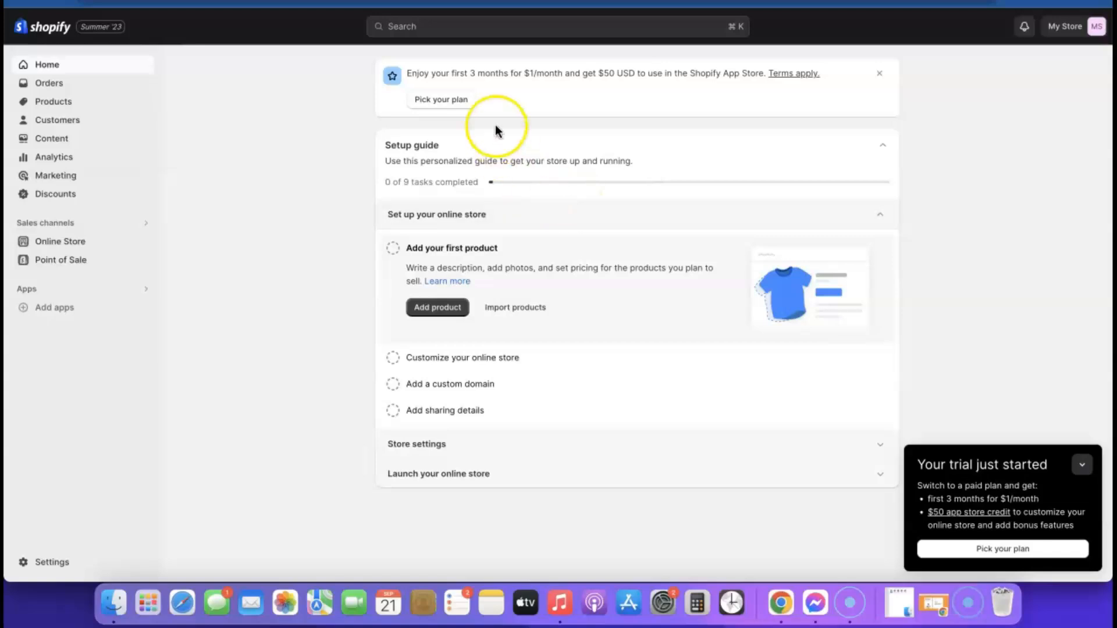
Step: Reach the plan list via Online Store > Themes and the Pick a plan banner
click(446, 103)
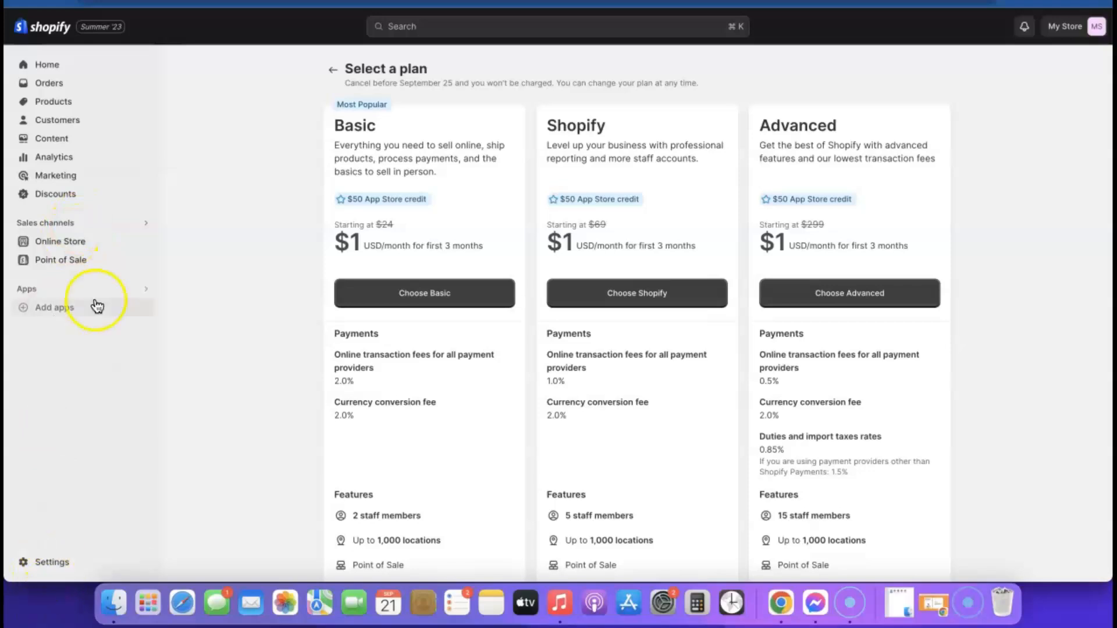
click(47, 65)
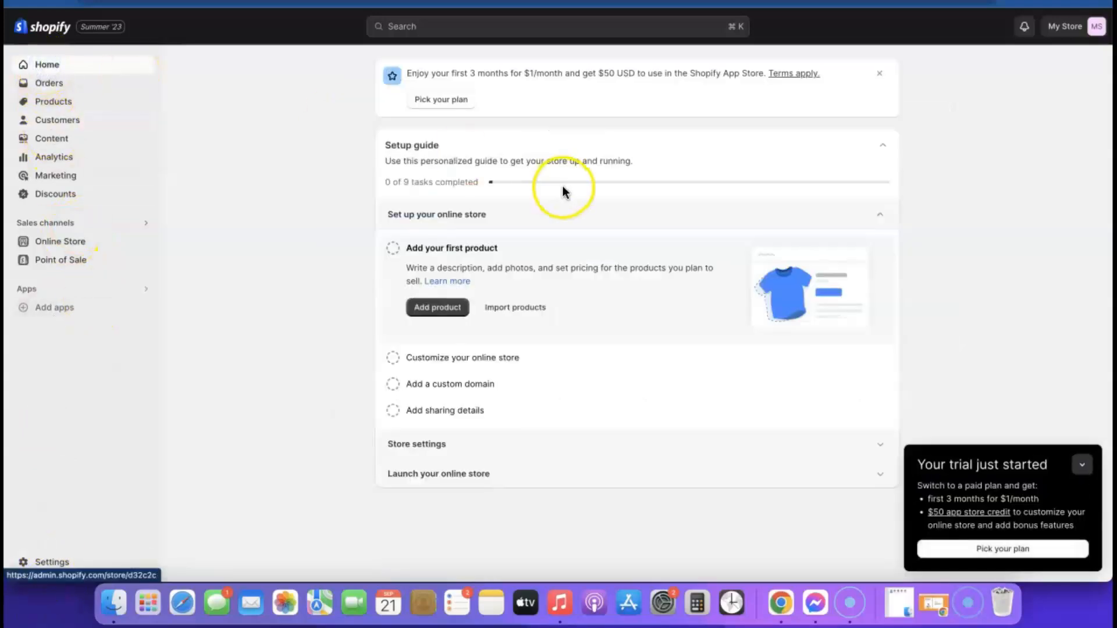
click(55, 244)
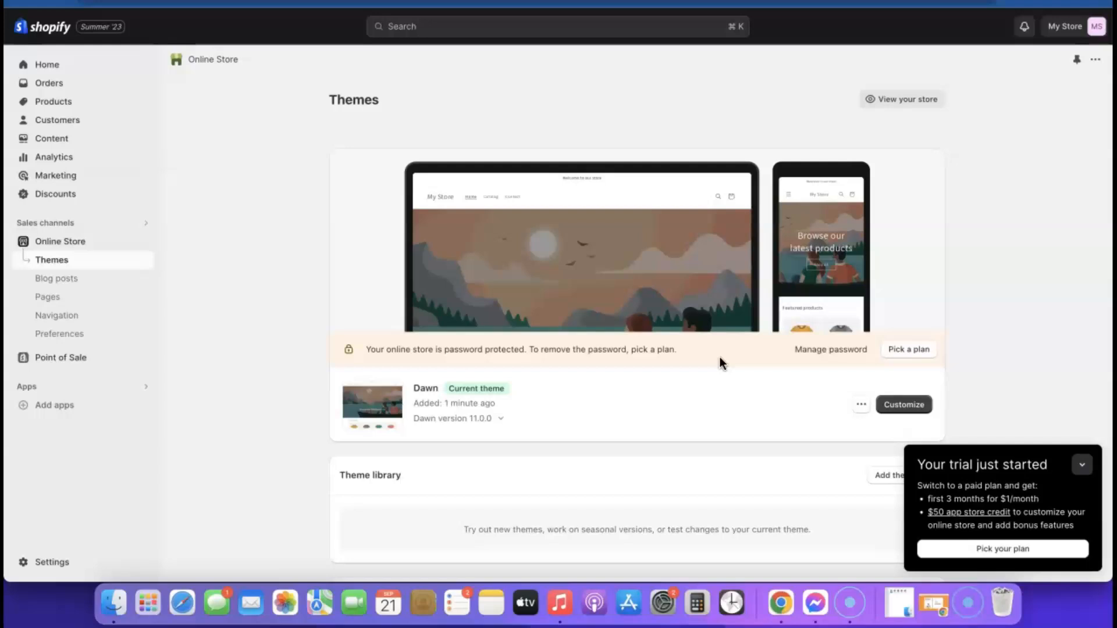
click(895, 352)
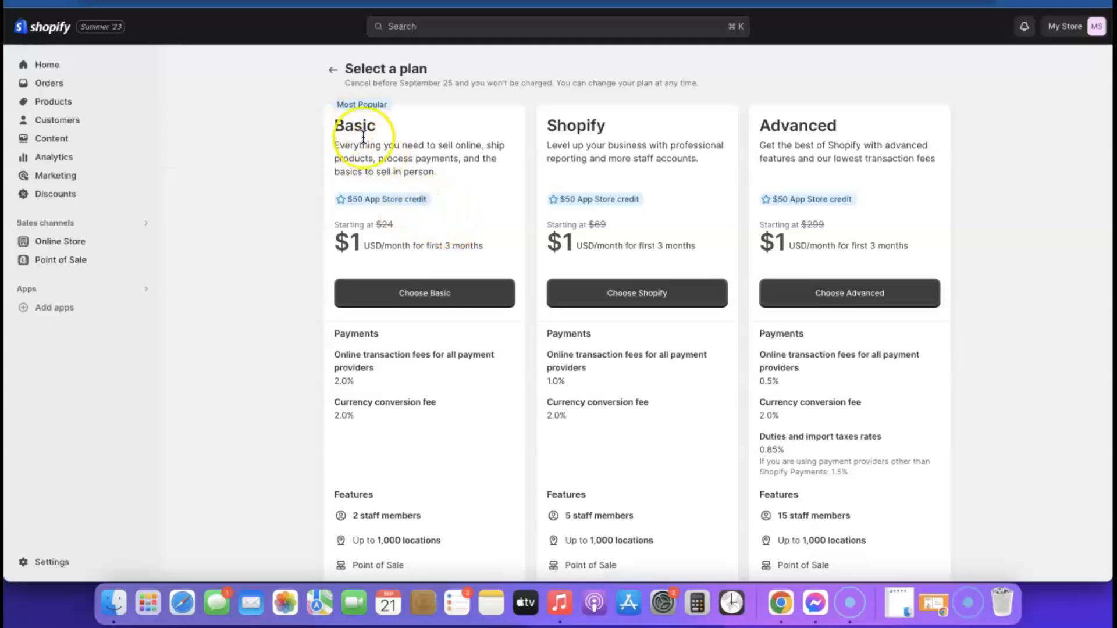
Step: Choose the Basic plan with monthly billing
click(423, 299)
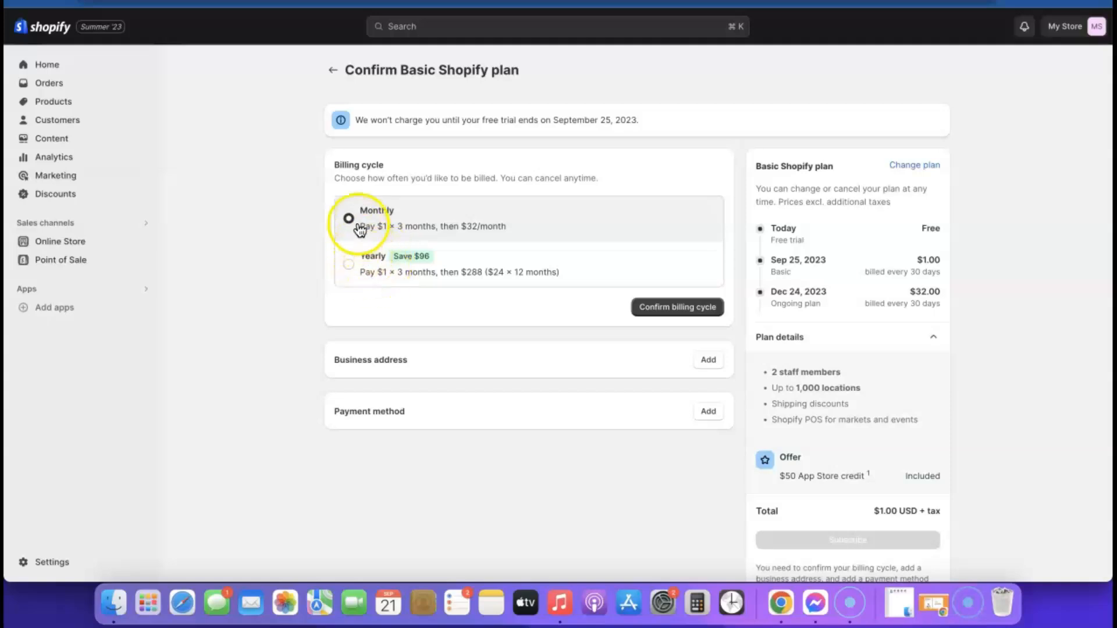
click(671, 313)
scroll(660, 282, down, 2)
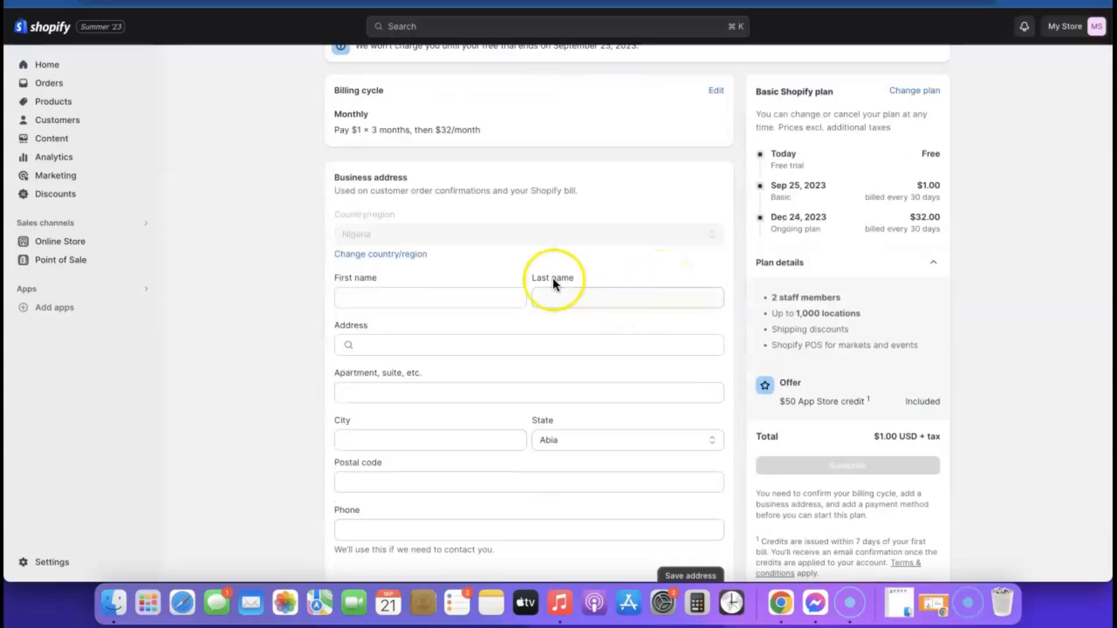
Step: Enter the owner's first name, last name and street address, and save the business address
click(407, 295)
click(608, 294)
click(568, 346)
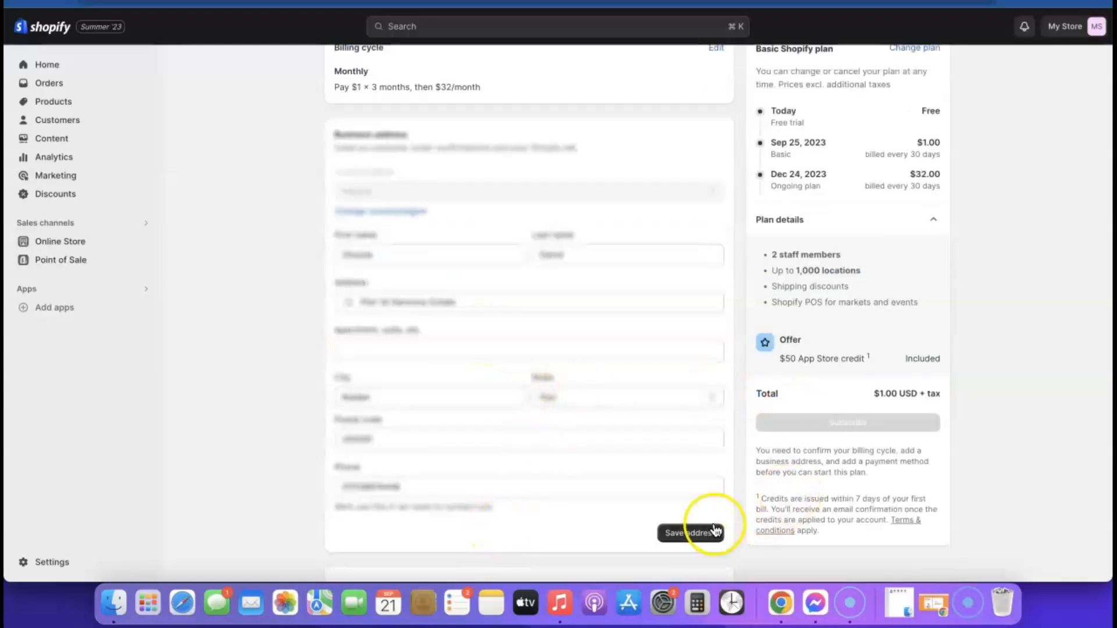
click(704, 535)
Step: Add a payment card, subscribe to the Basic plan, and decline the POS Pro offer
click(552, 366)
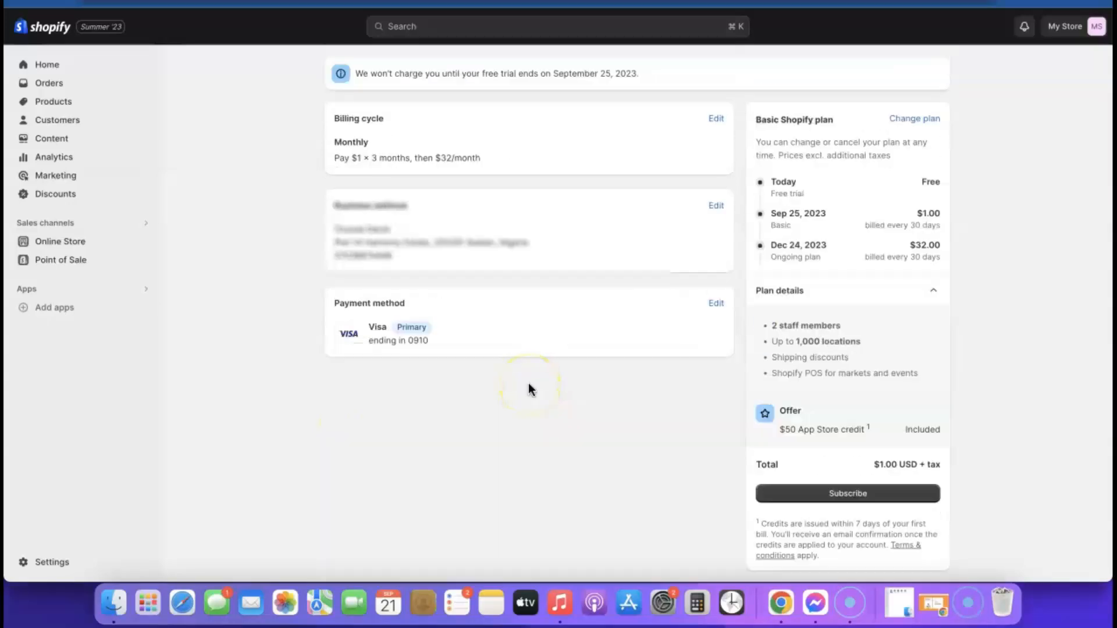
click(385, 163)
scroll(928, 569, down, 1)
click(850, 485)
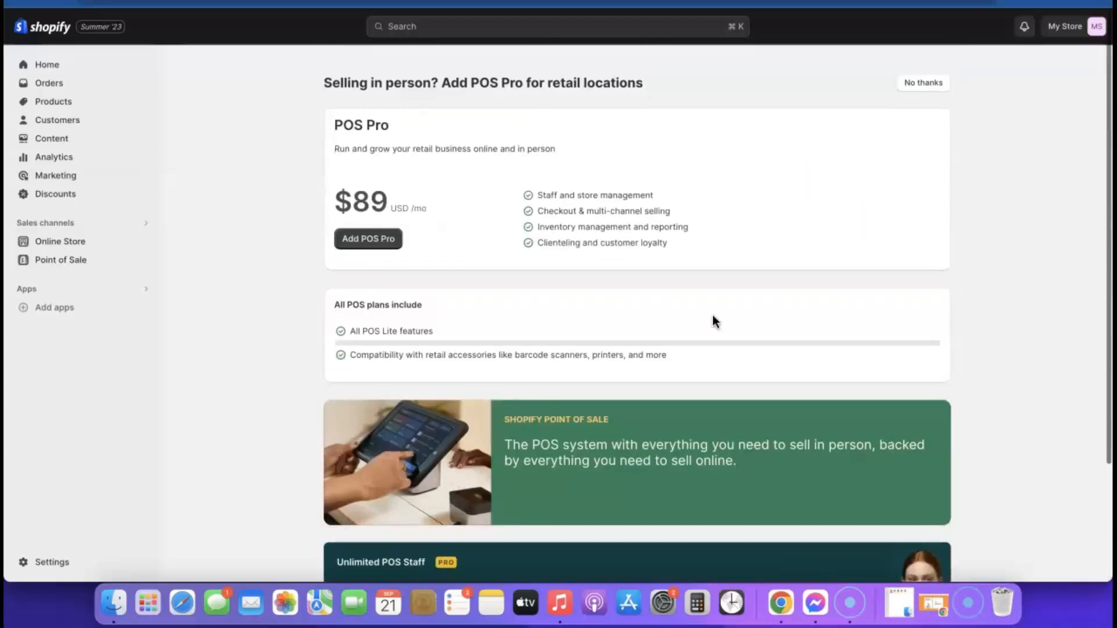
click(941, 73)
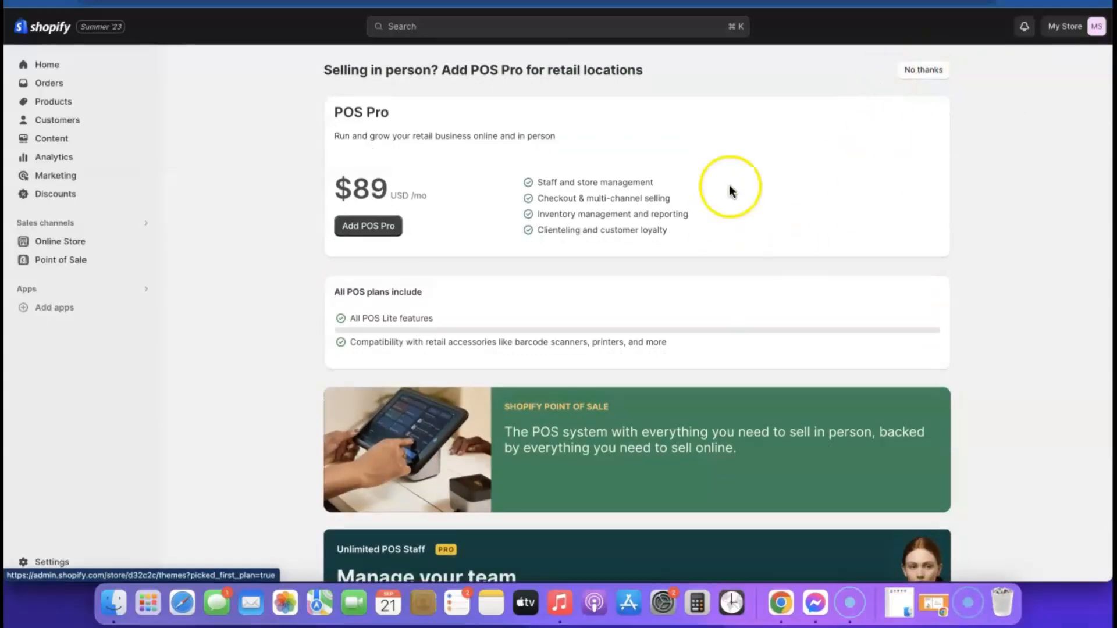
Step: Dismiss the POS Pro offer, preview the default Dawn storefront, then return to Themes
click(924, 71)
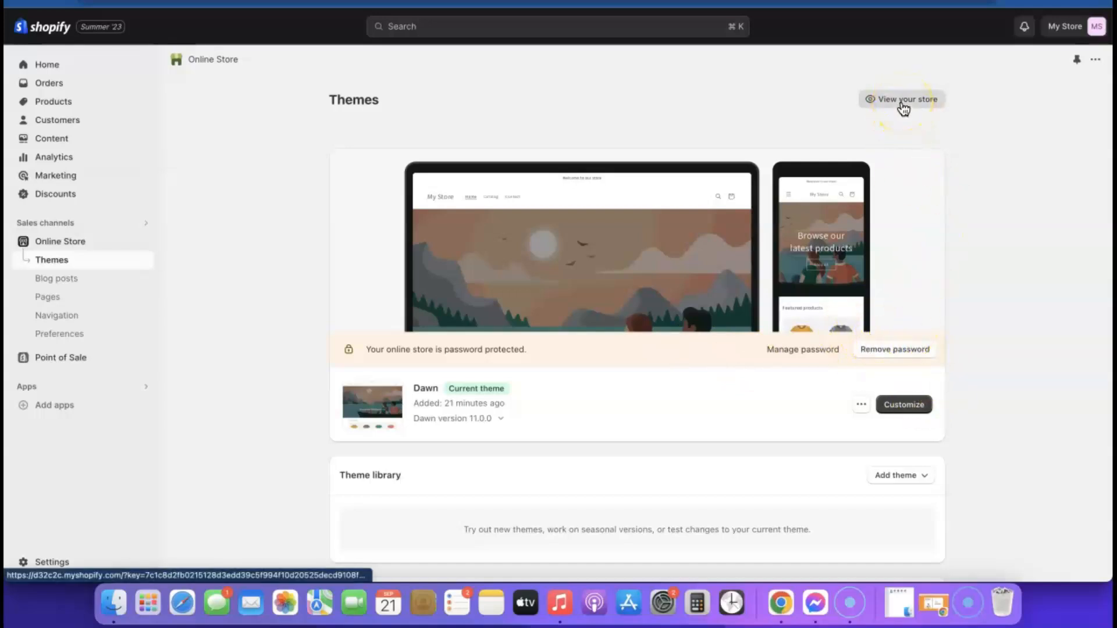
right_click(903, 108)
click(929, 109)
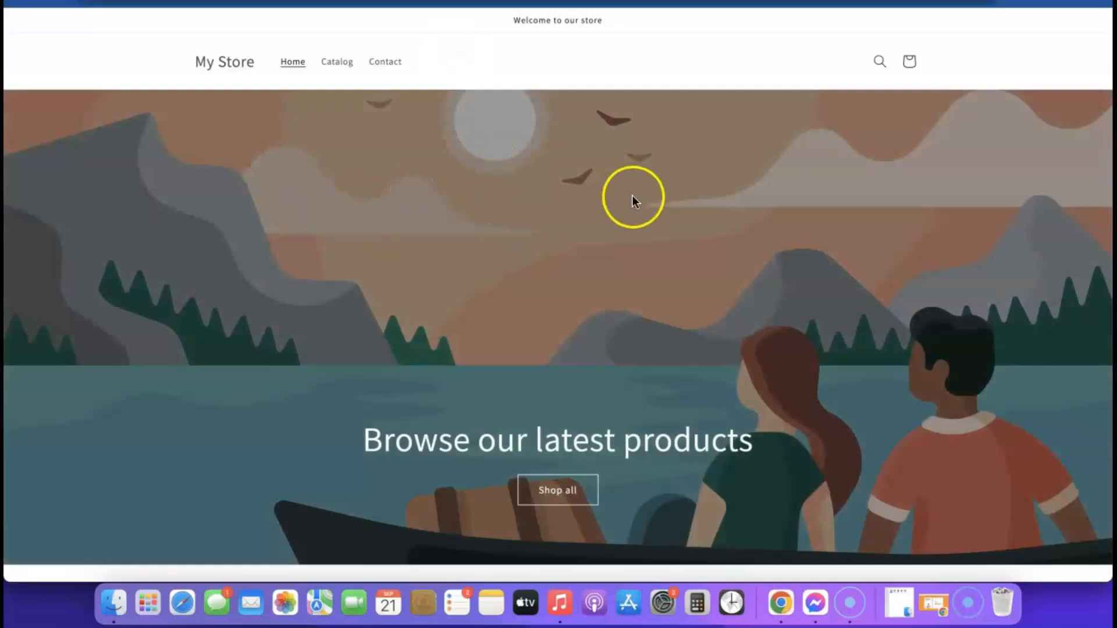
scroll(632, 197, down, 10)
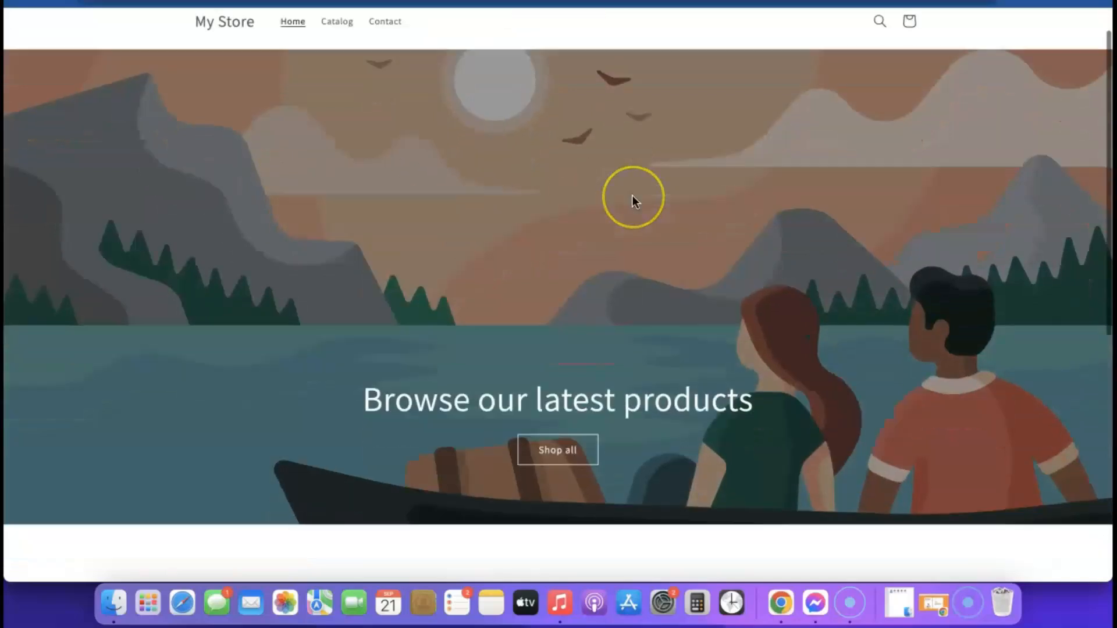
scroll(634, 207, up, 8)
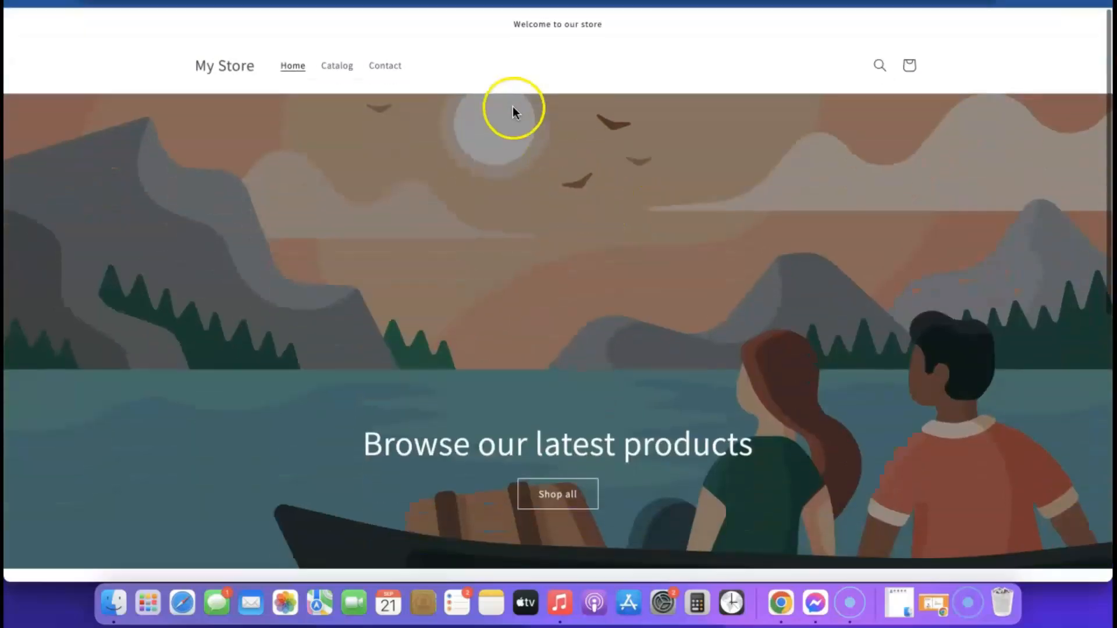
scroll(550, 254, down, 4)
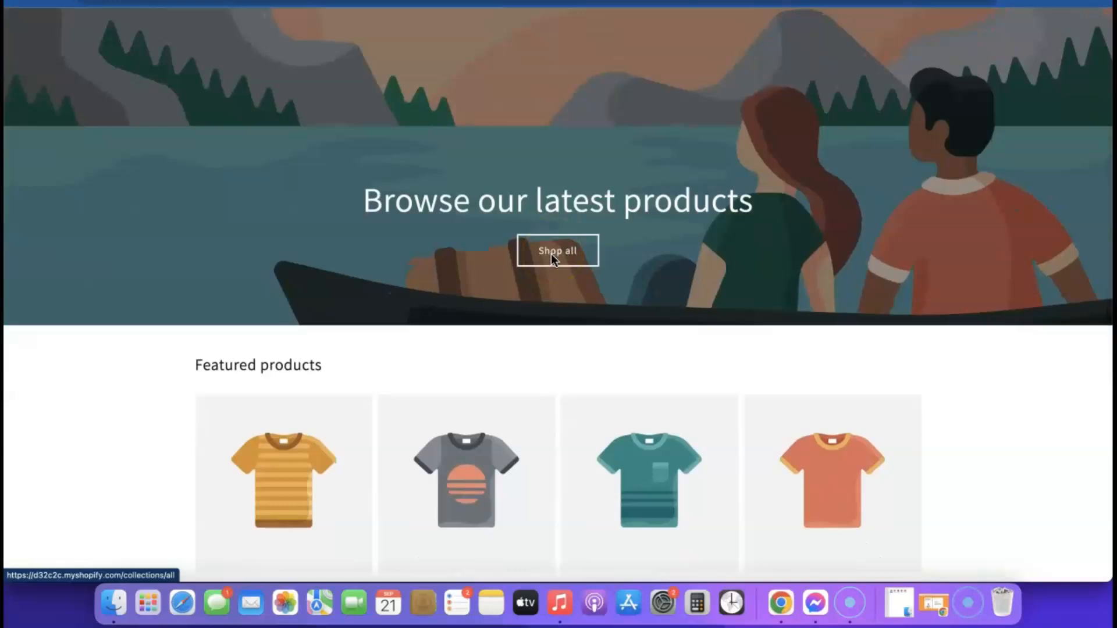
click(376, 4)
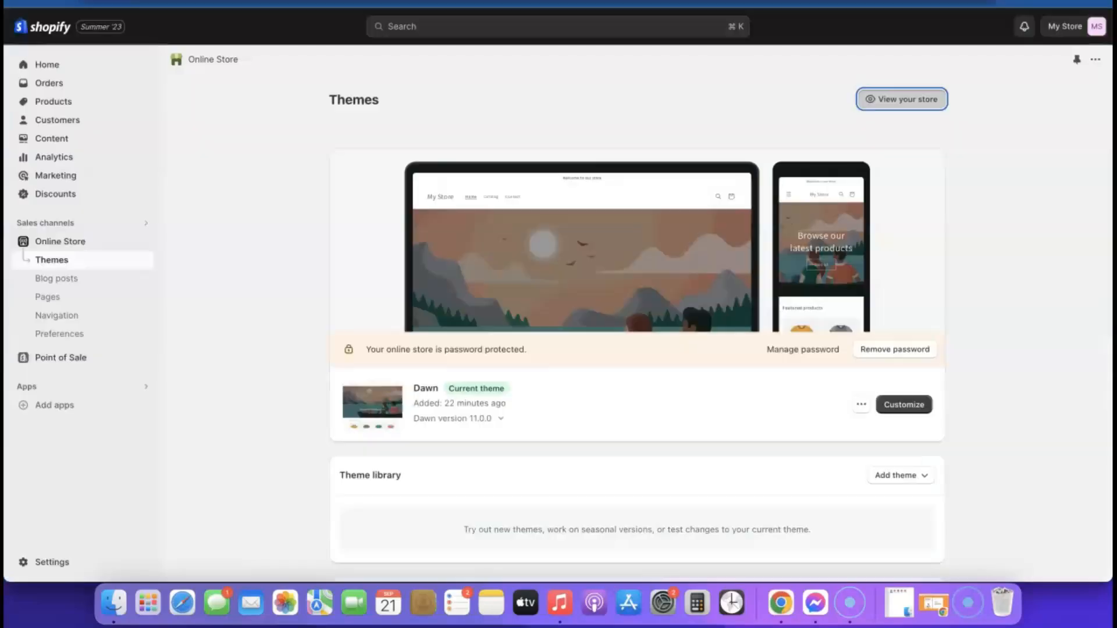
Step: Add the free Sense theme from Popular free themes to the theme library
scroll(735, 242, down, 1)
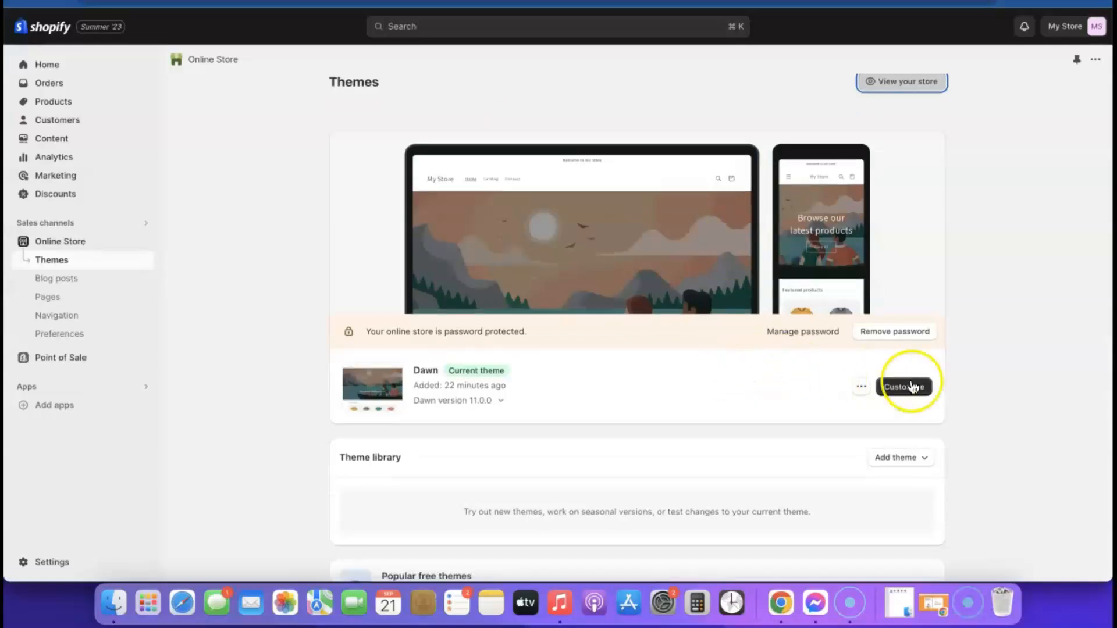
scroll(691, 402, down, 5)
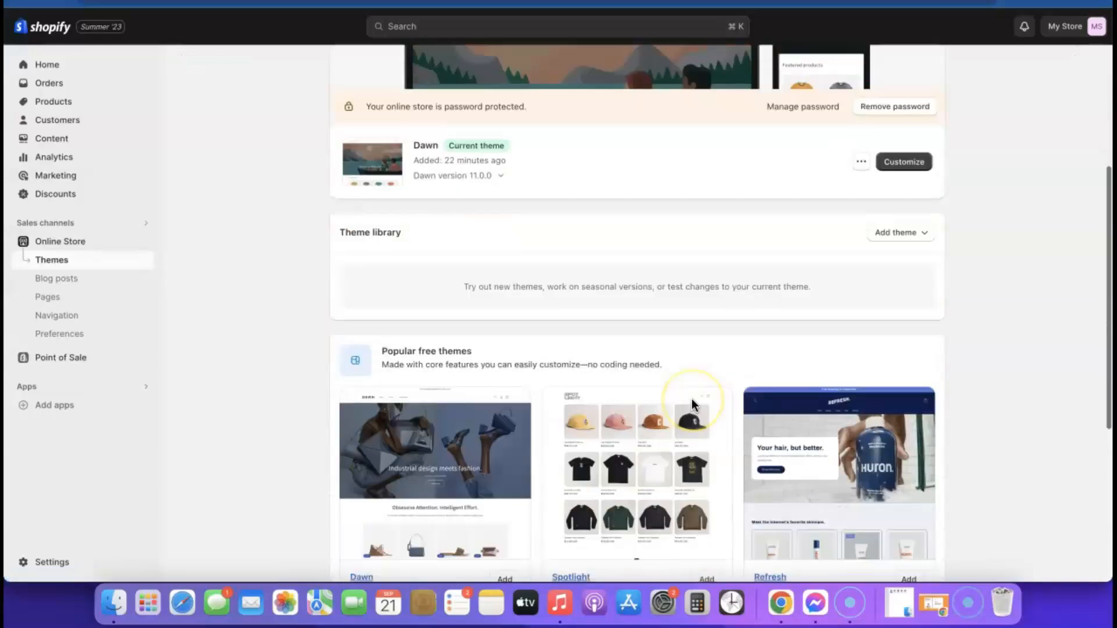
scroll(700, 407, down, 2)
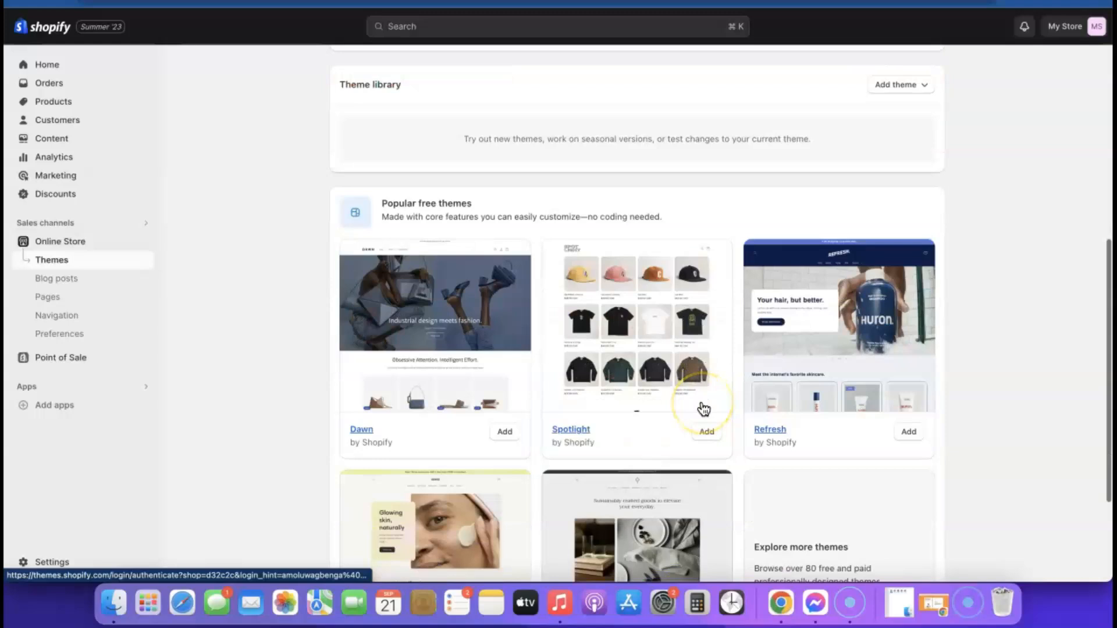
scroll(700, 410, down, 3)
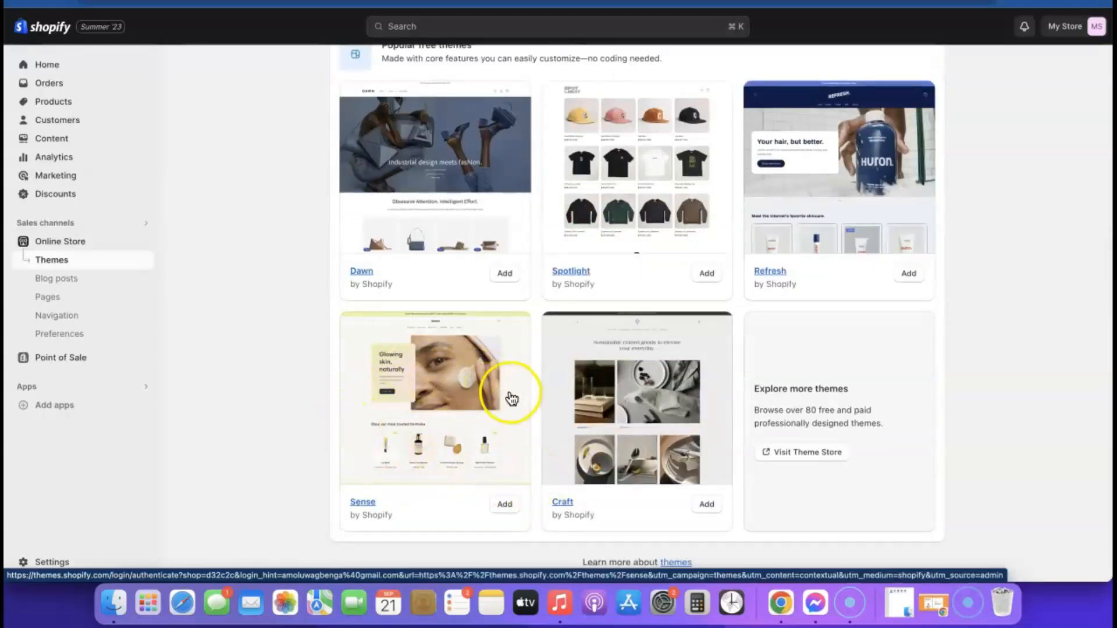
click(504, 505)
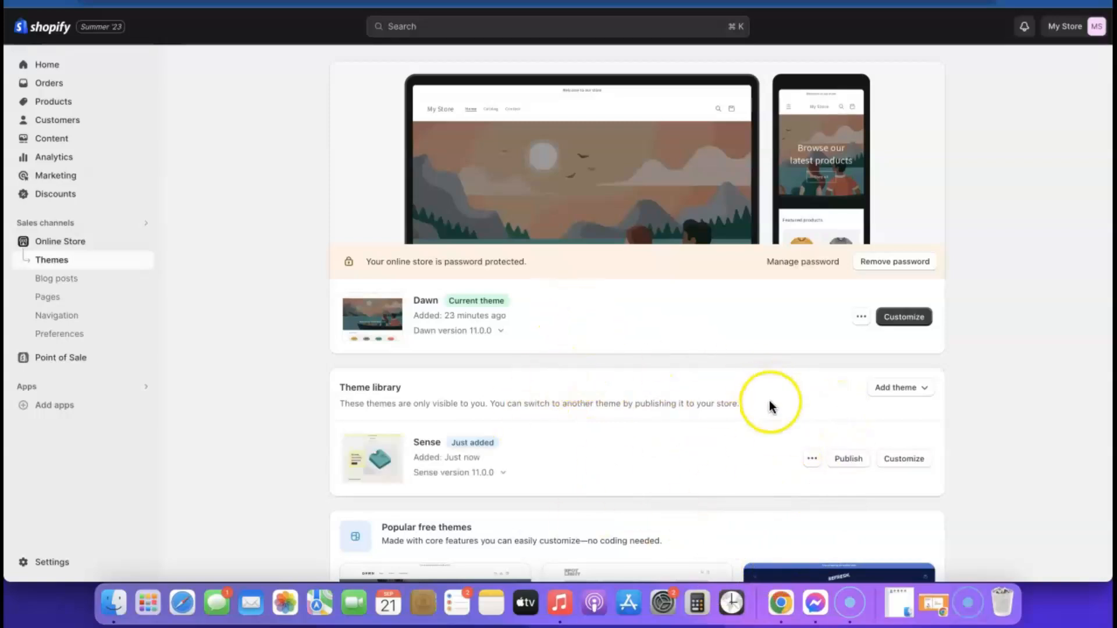
Step: Publish Sense in place of Dawn, remove the store password, and open the editor
click(849, 459)
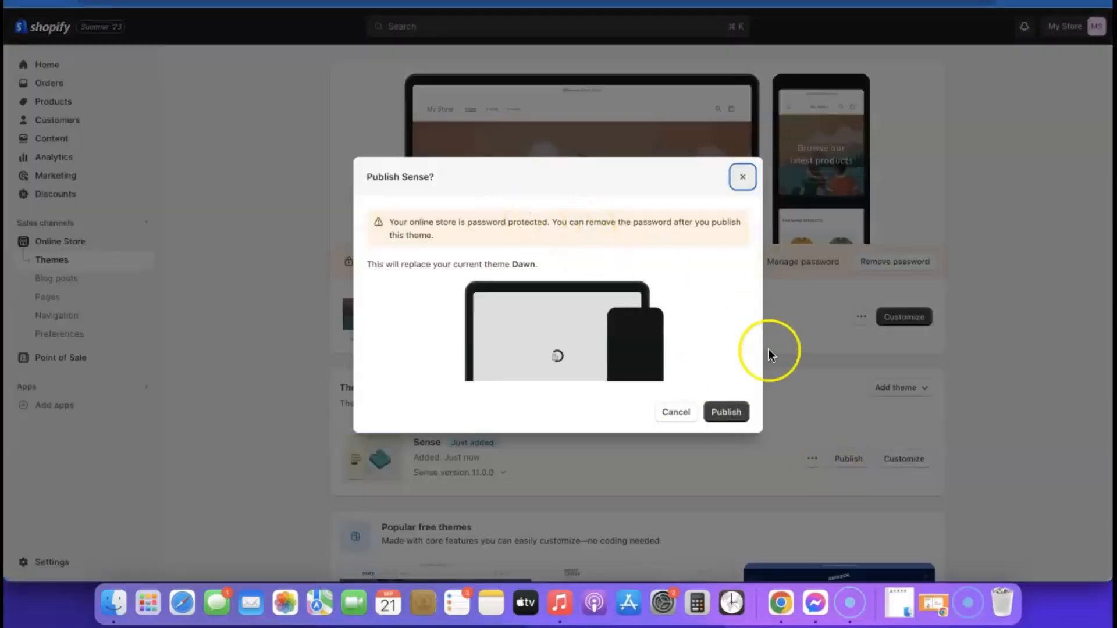
click(727, 414)
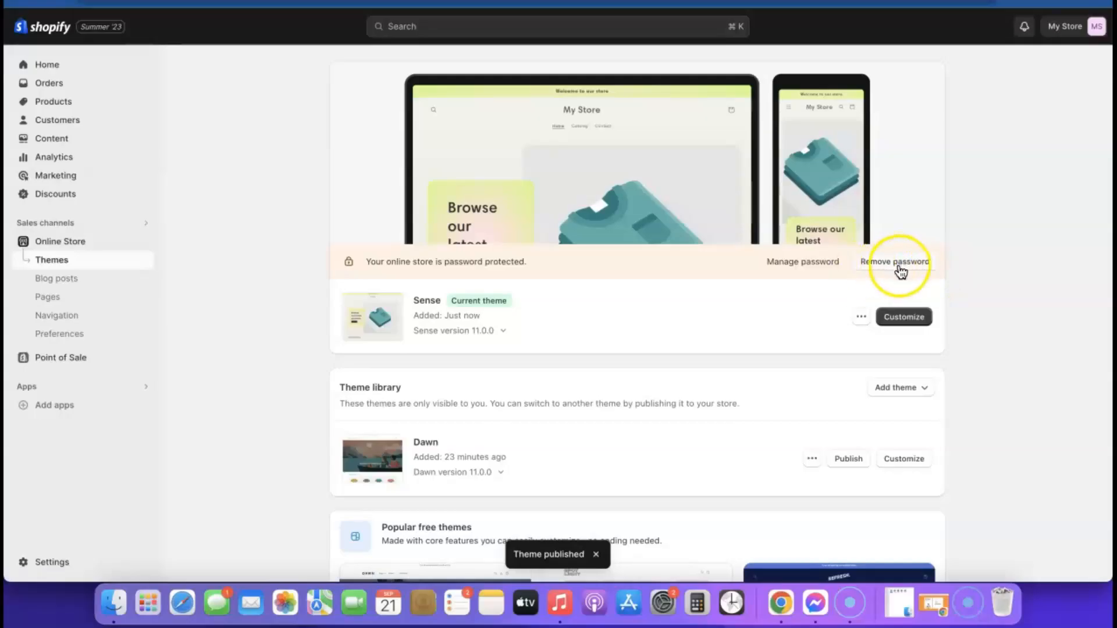
click(911, 263)
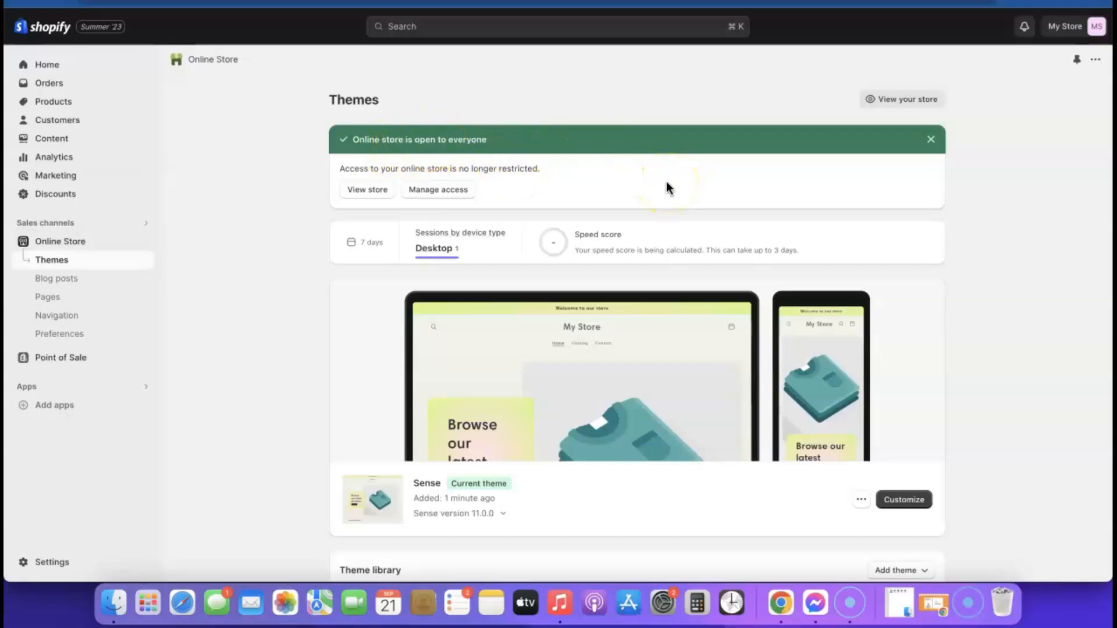
click(899, 504)
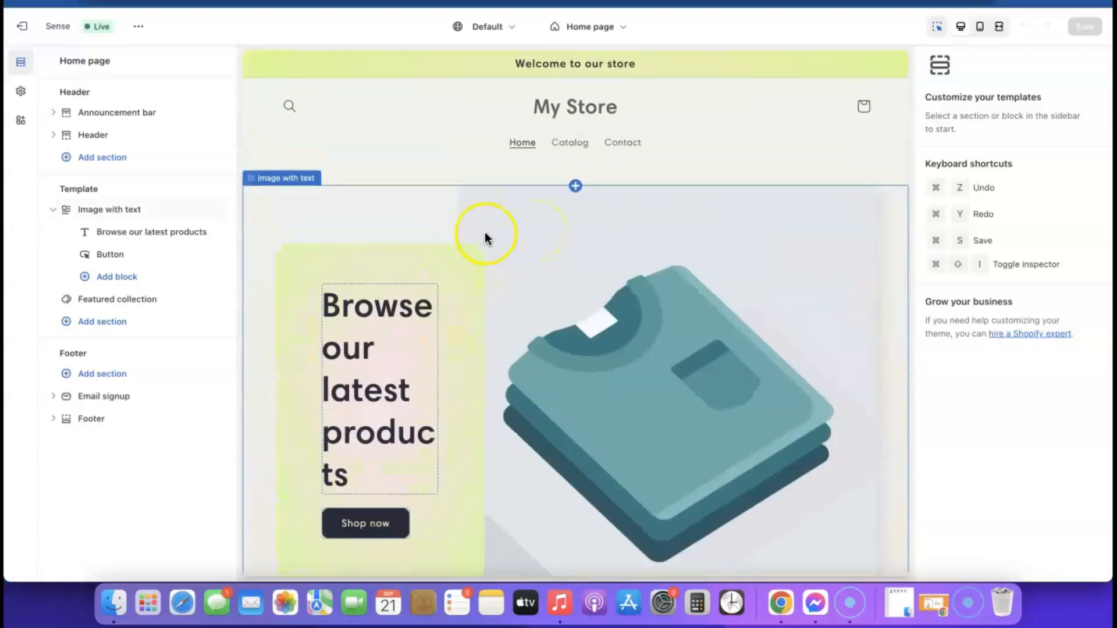
scroll(484, 232, down, 5)
scroll(484, 232, up, 4)
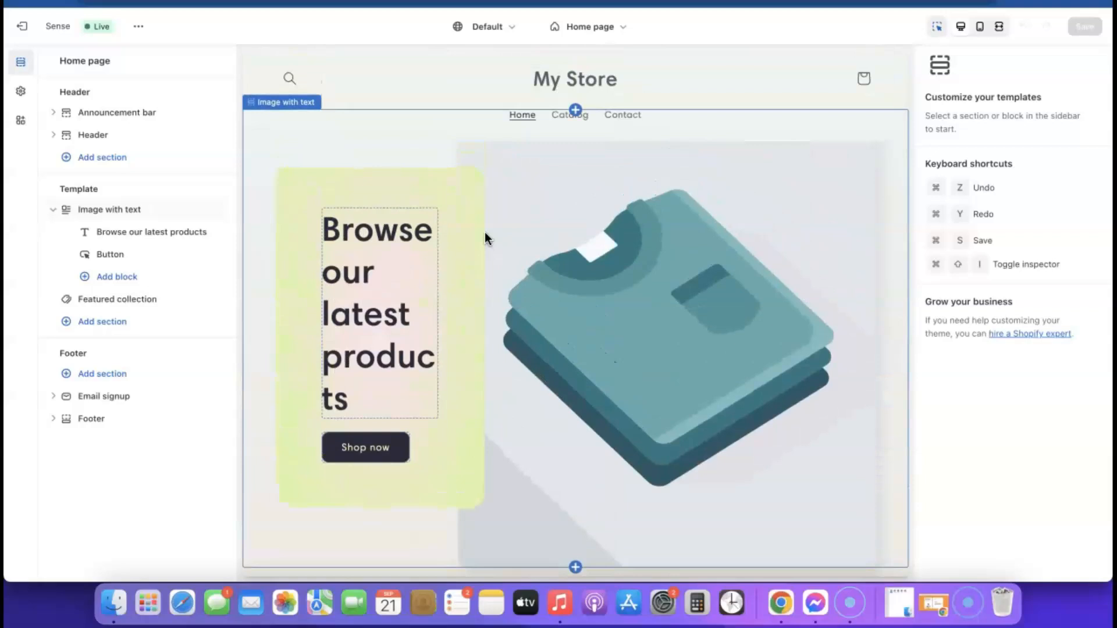
click(33, 29)
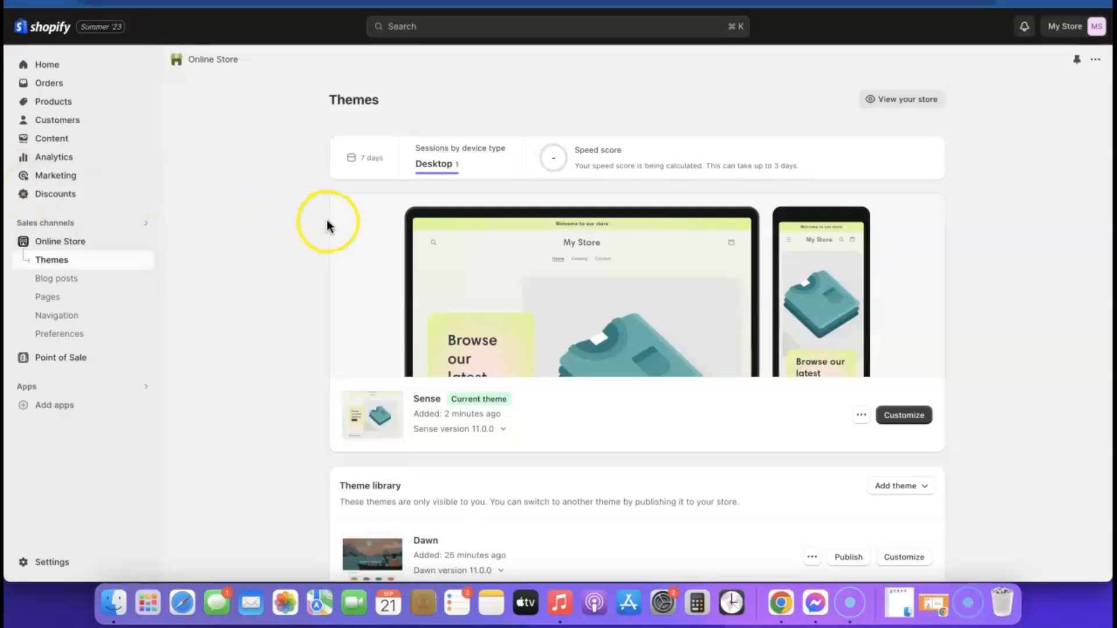
Step: Open the full Shopify App Store from the Add apps recommendations
click(52, 404)
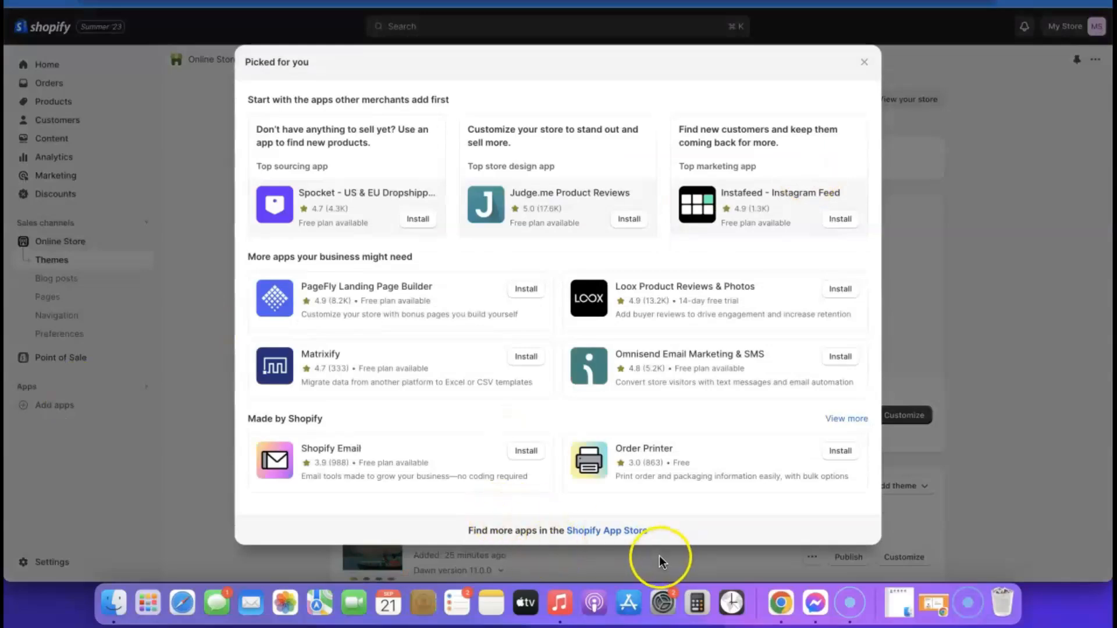
click(618, 531)
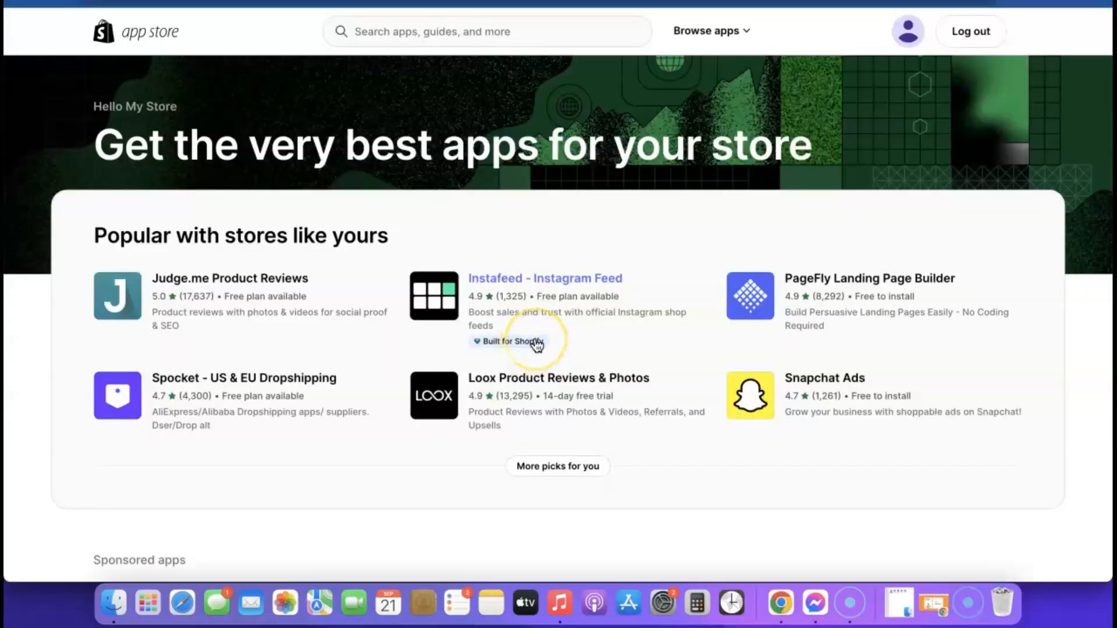
scroll(536, 344, down, 6)
scroll(535, 343, up, 7)
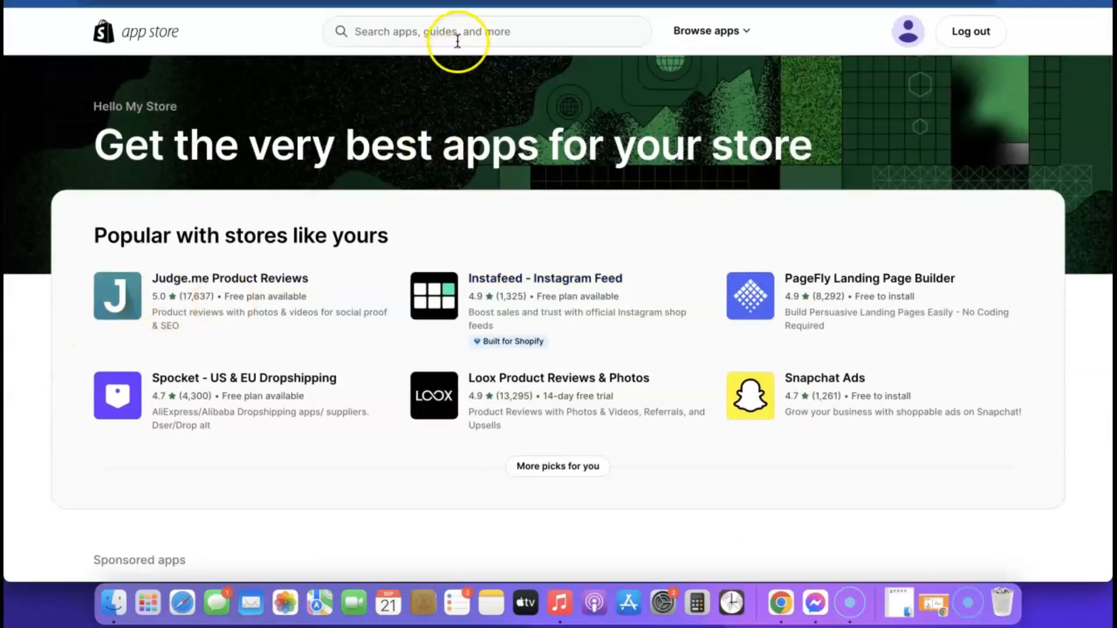
Step: Search for Kopy and install Kopy - Copy products, accepting its permissions
click(461, 34)
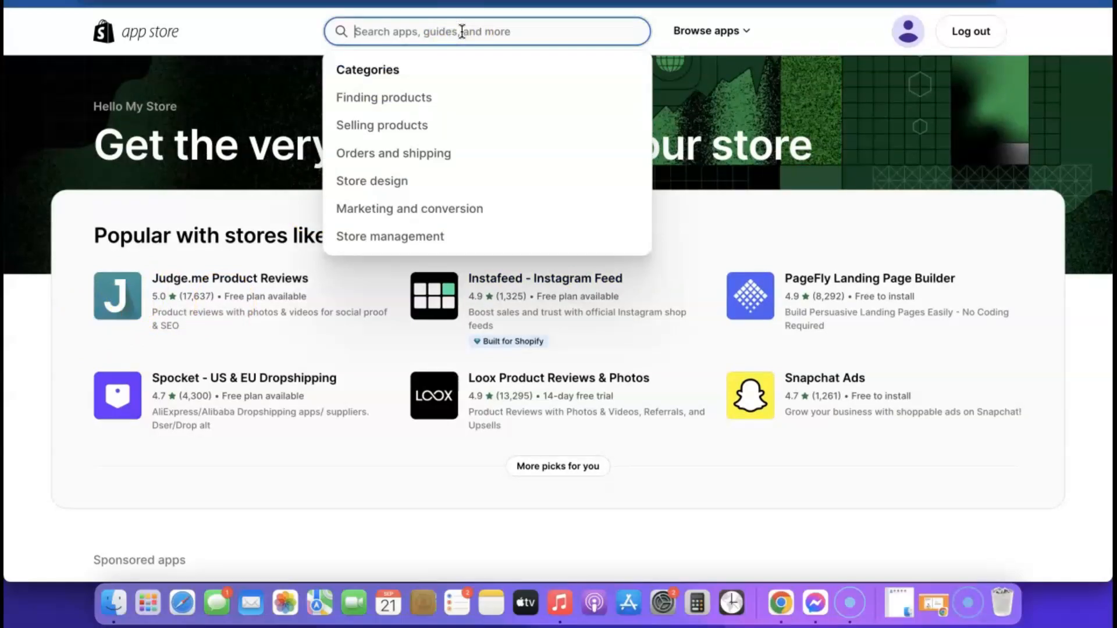
text(Kopy)
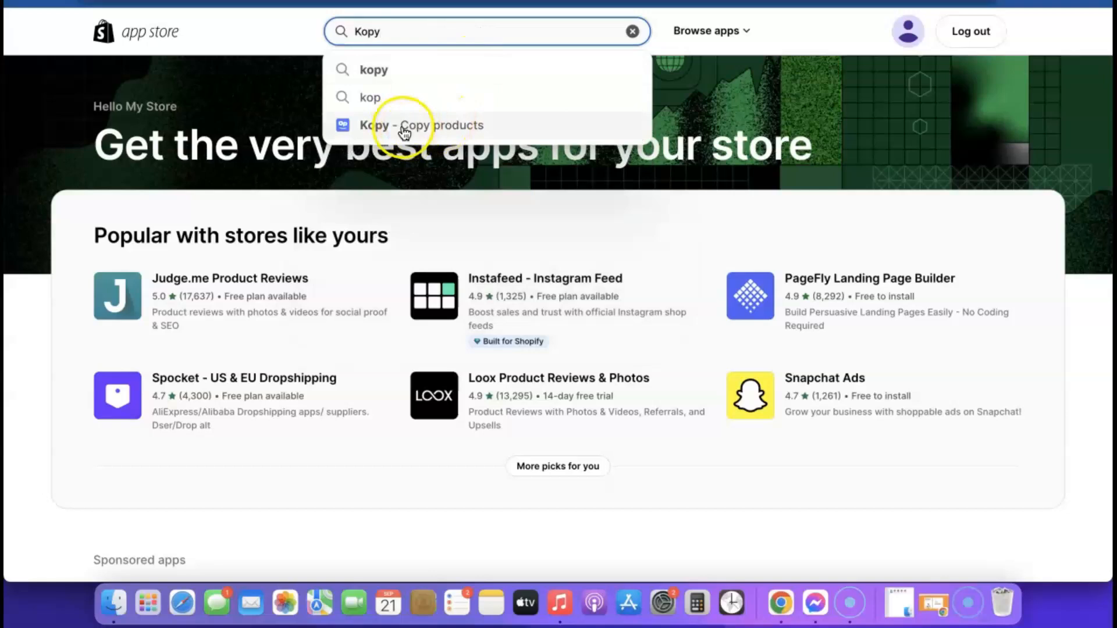
drag(404, 133, 406, 126)
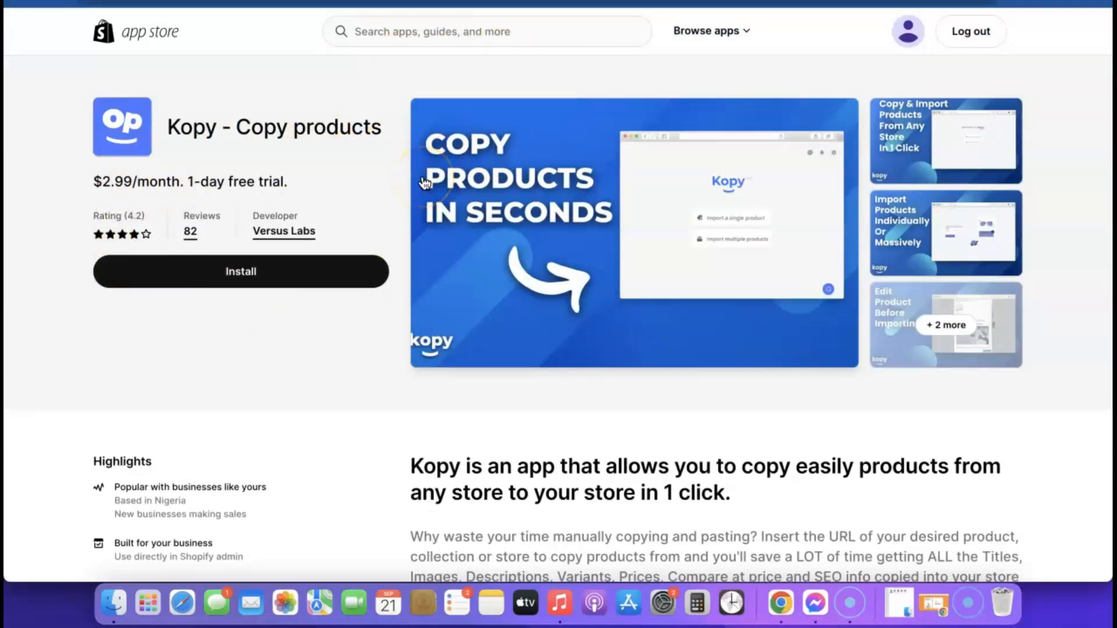
click(234, 276)
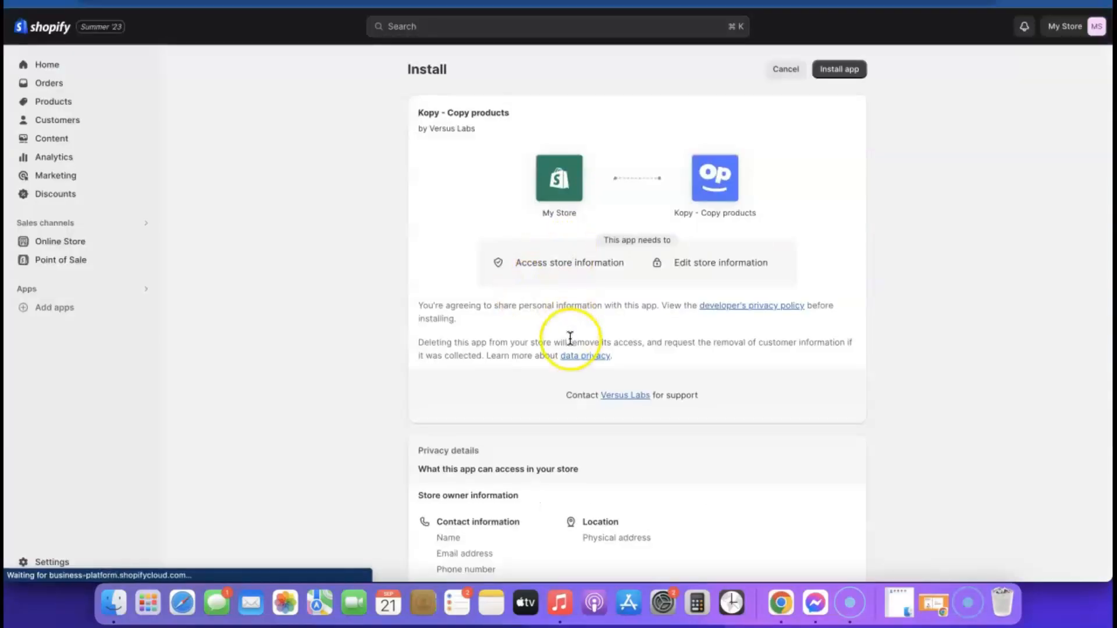
scroll(570, 341, down, 3)
scroll(570, 341, up, 3)
click(841, 70)
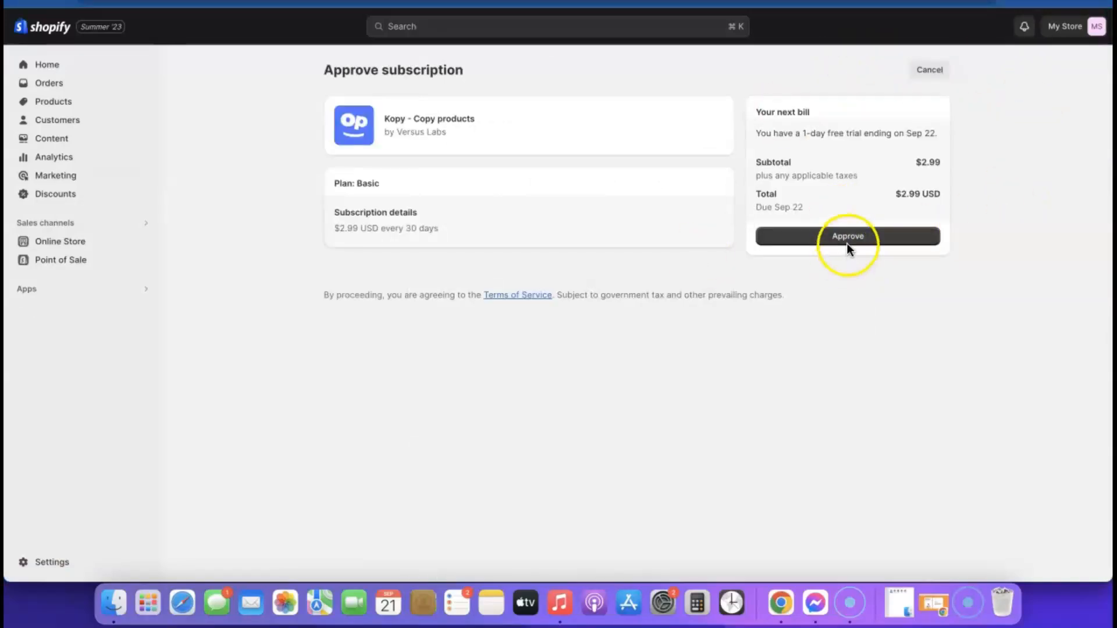
Step: Approve Kopy's $2.99 Basic subscription, dismiss the chat popup, and open single-product import
click(850, 240)
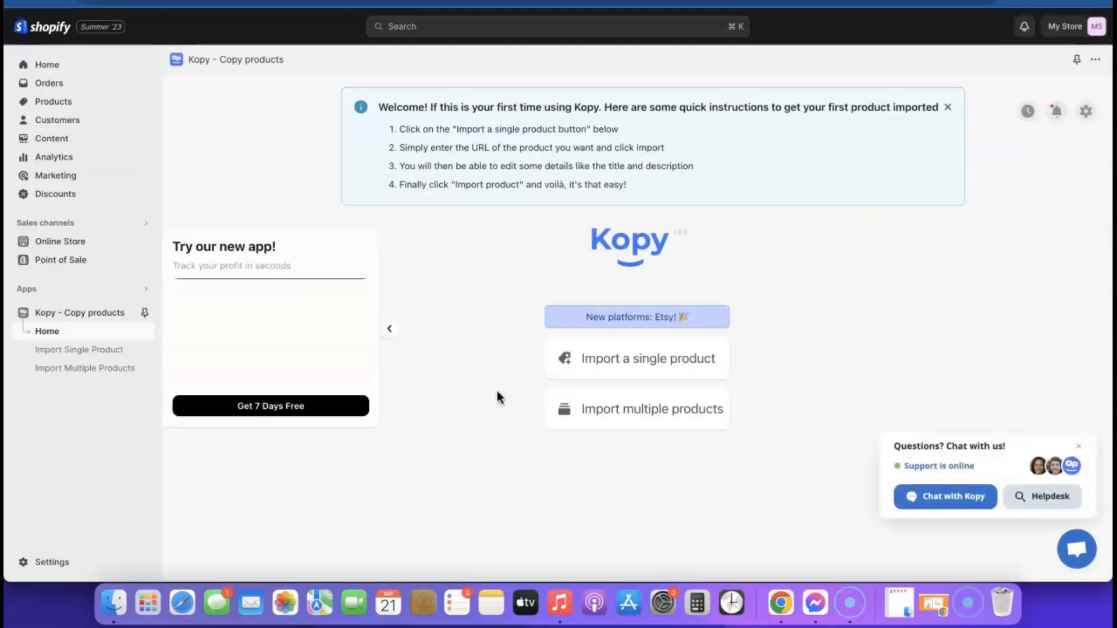
click(1078, 447)
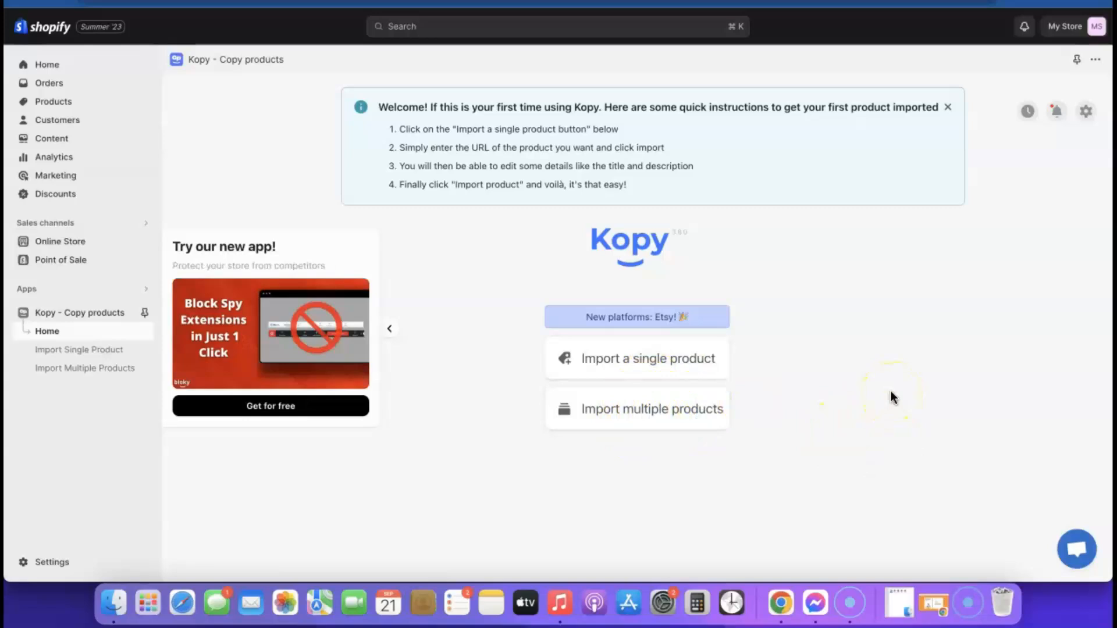
click(662, 407)
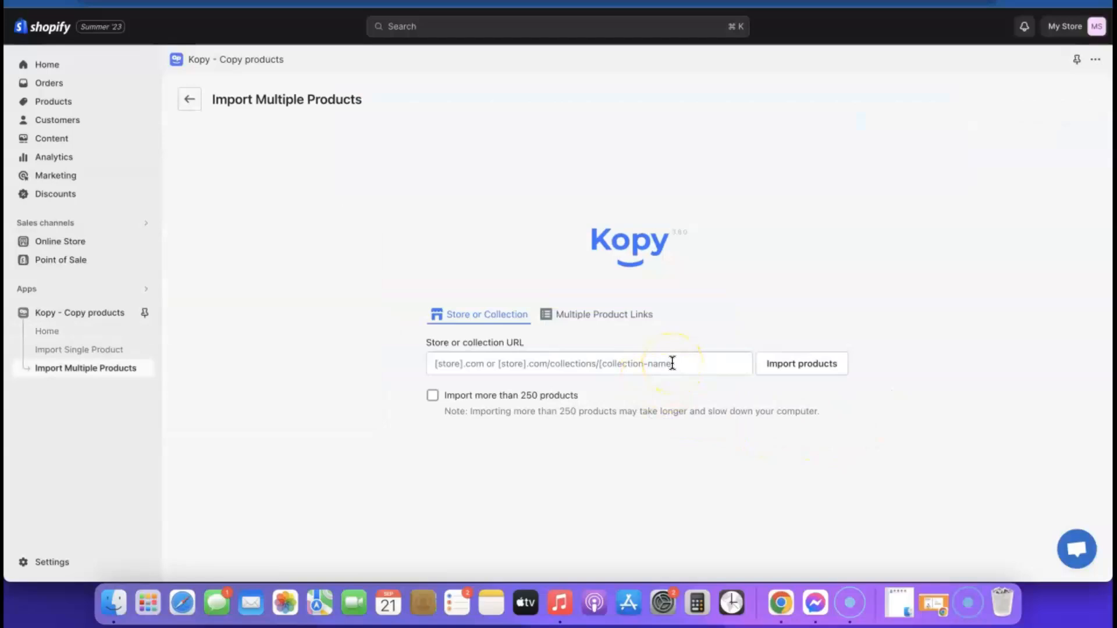
click(189, 100)
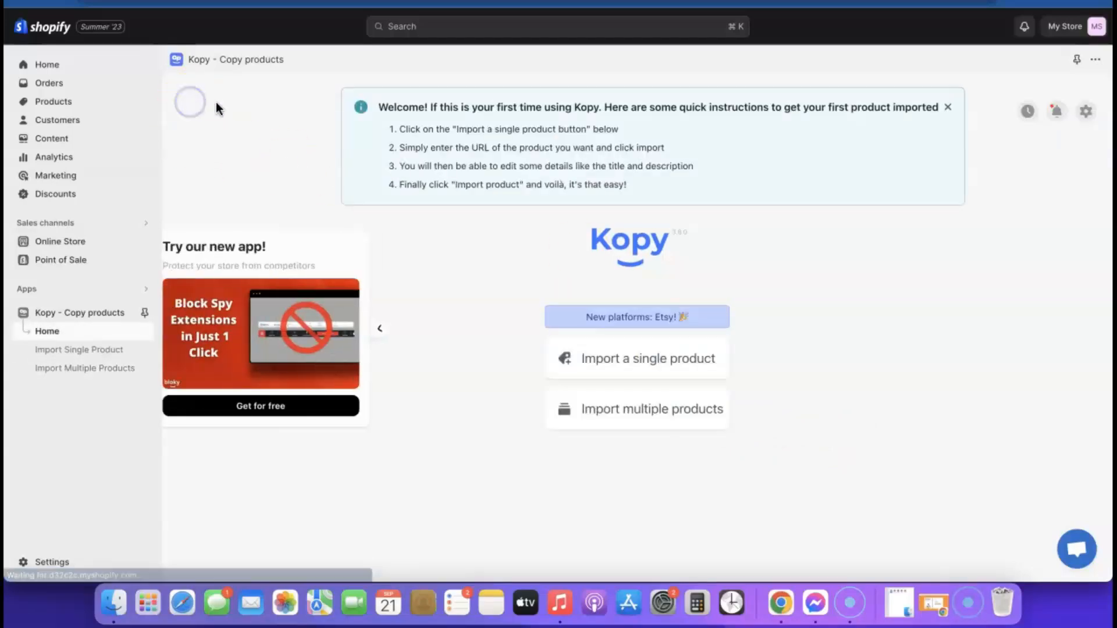
click(640, 360)
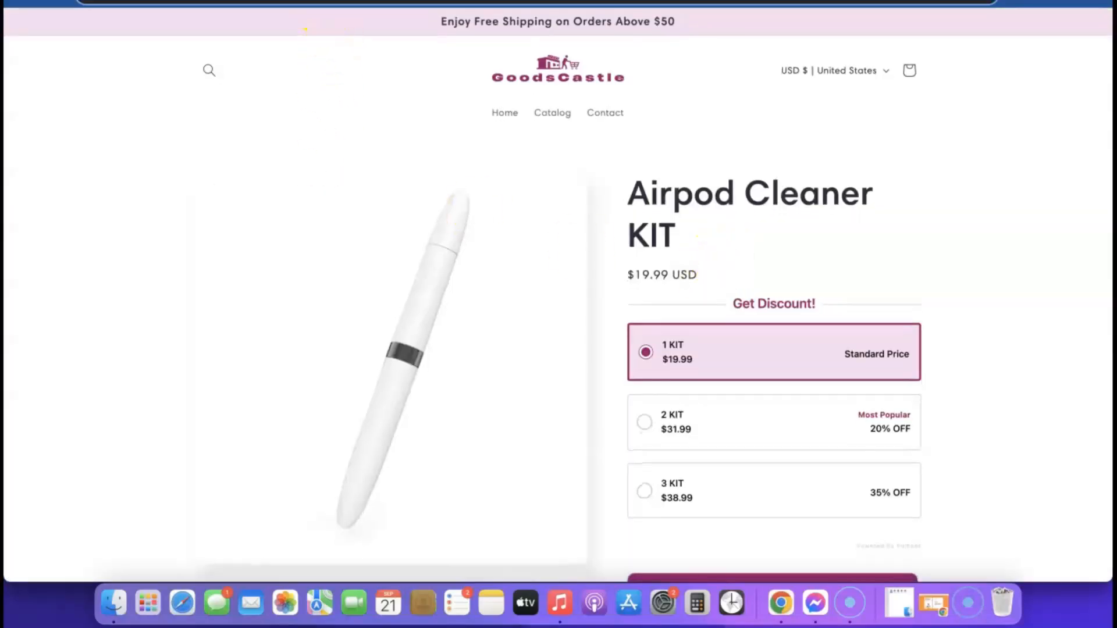
Step: Copy the Airpod Cleaner KIT product page URL and return to Kopy's Product URL field
right_click(327, 4)
click(355, 101)
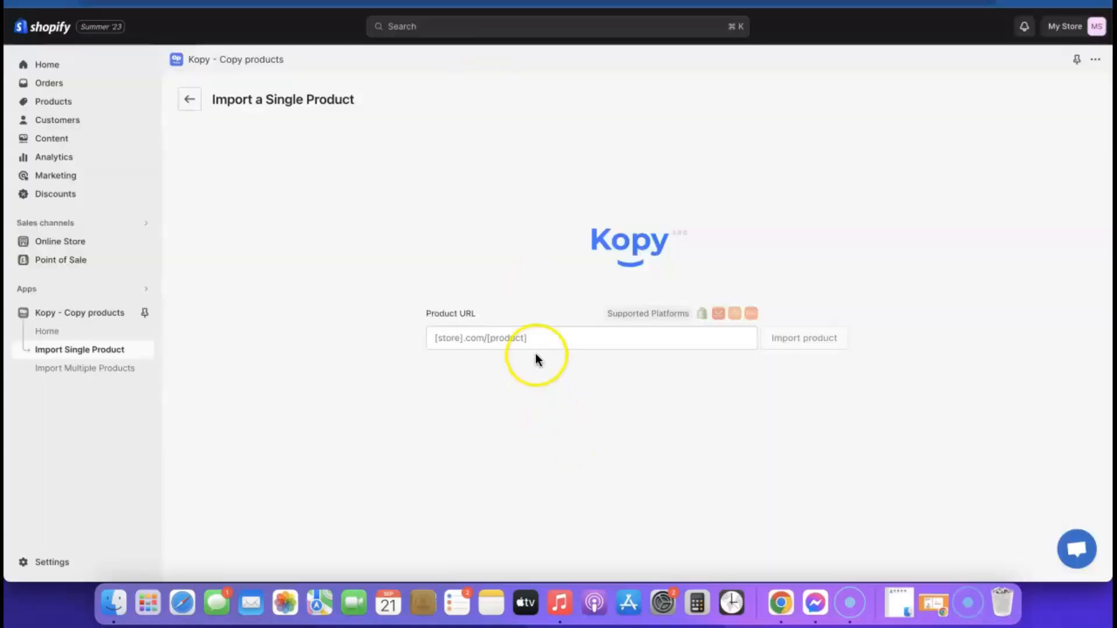
click(536, 345)
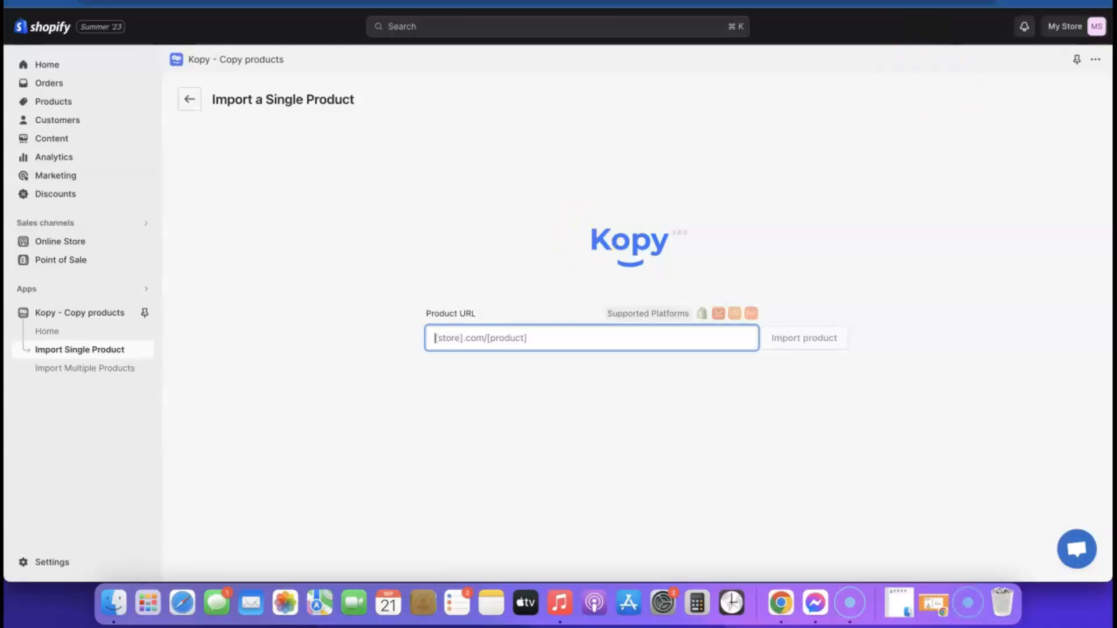
Step: Browse CJdropshipping's trending products and read a product's Add to Queue tooltip
click(618, 1)
scroll(701, 250, down, 8)
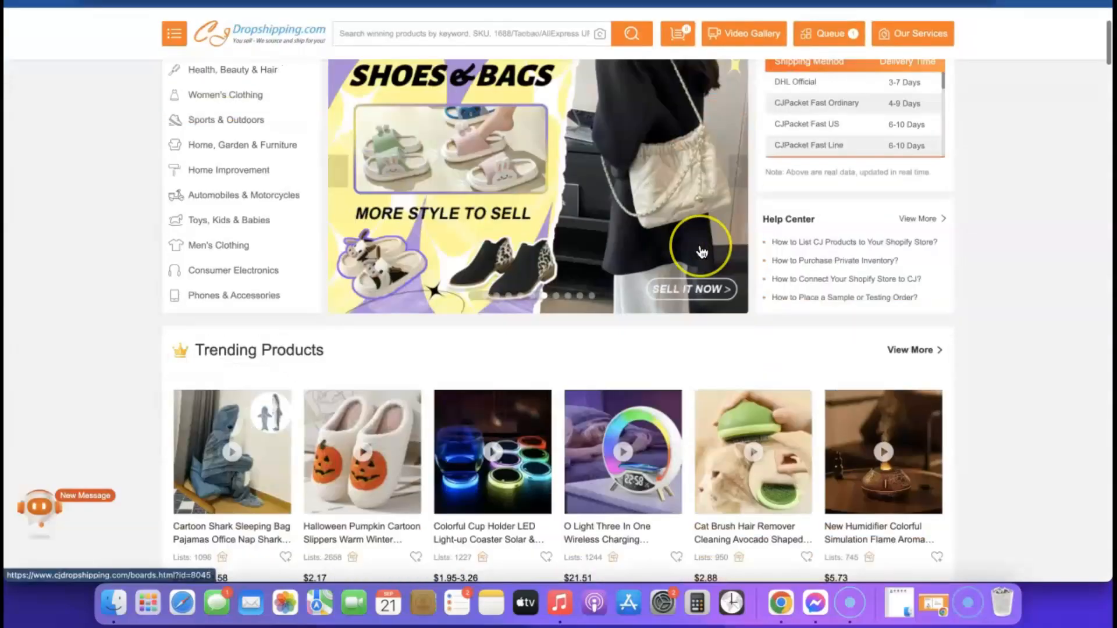
scroll(702, 251, down, 3)
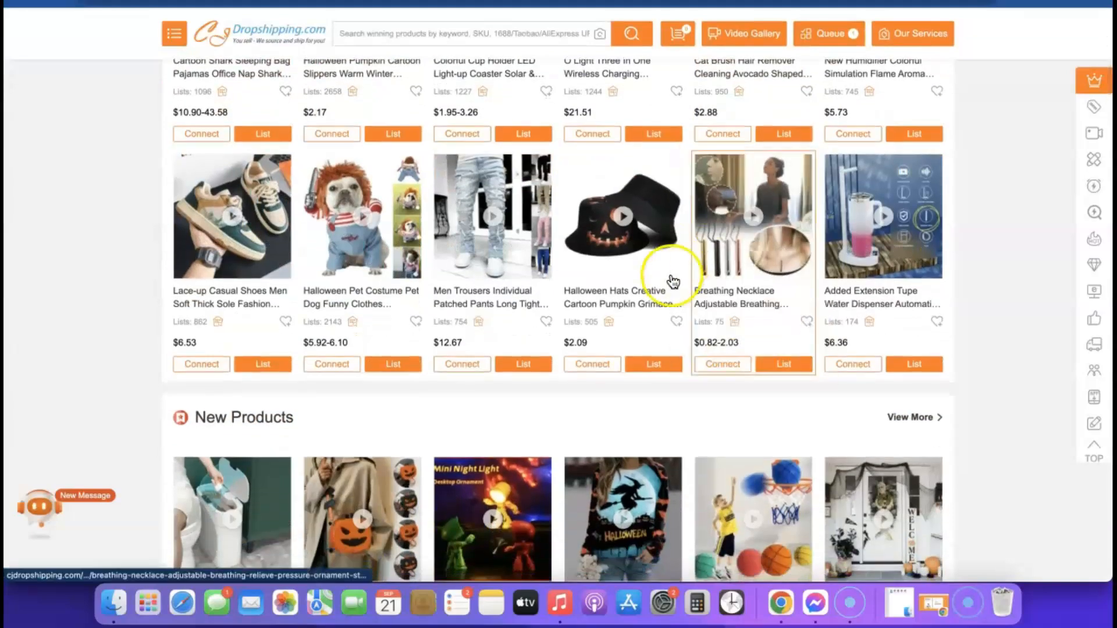
mouse_move(499, 366)
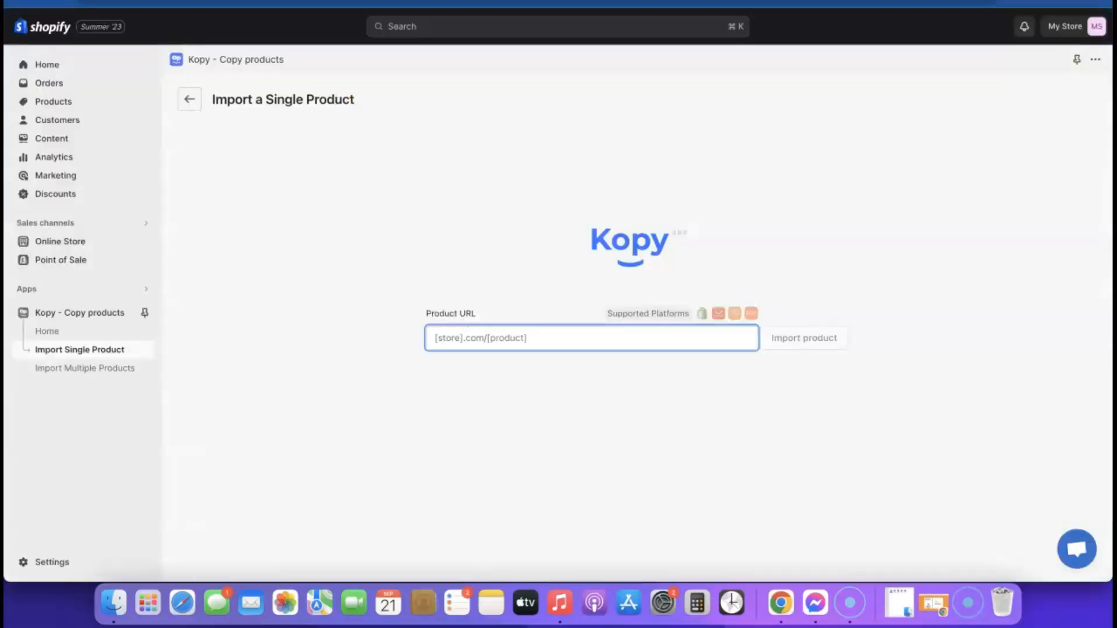
Step: Paste the goodscastle.com Airpod cleaner kit link into Kopy and fetch the product
click(554, 258)
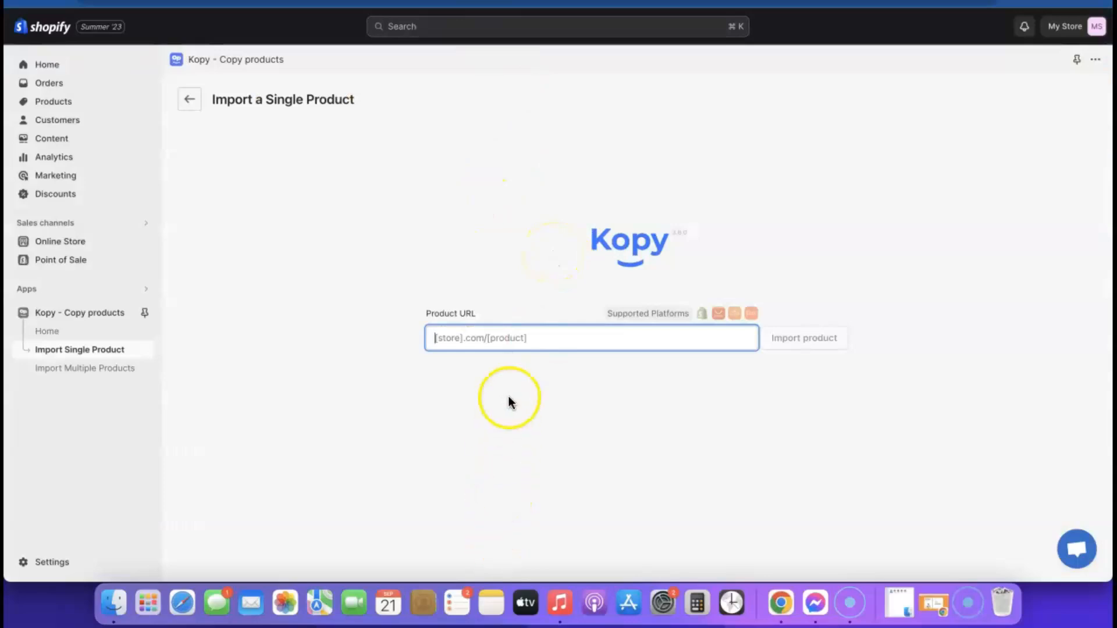
text(https://goodscastle.com/products/airpod-cleaner-kit)
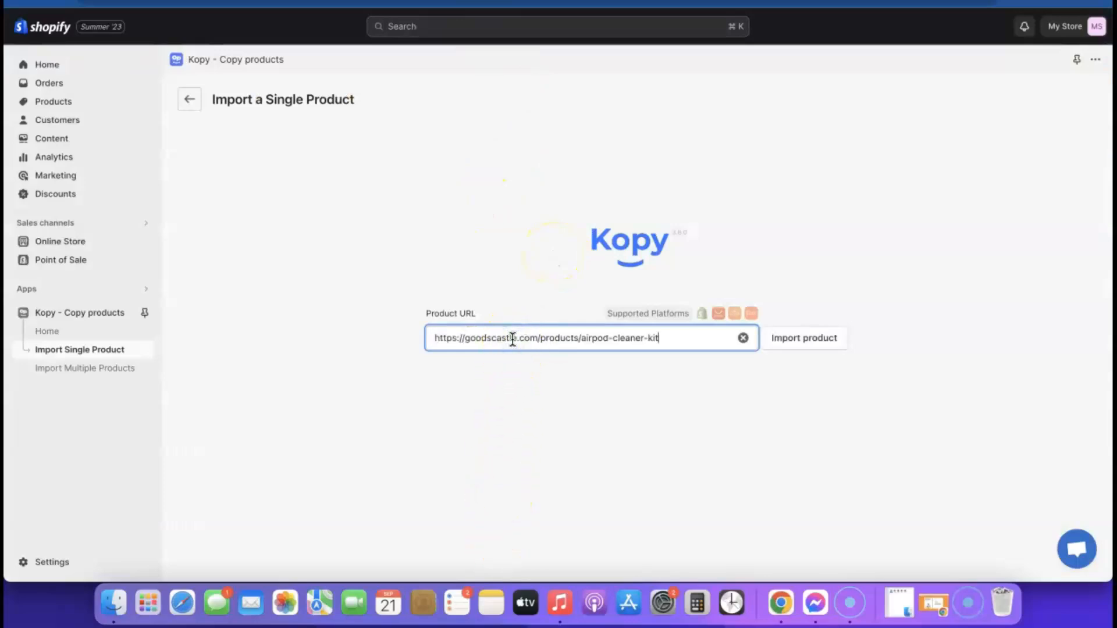
click(802, 345)
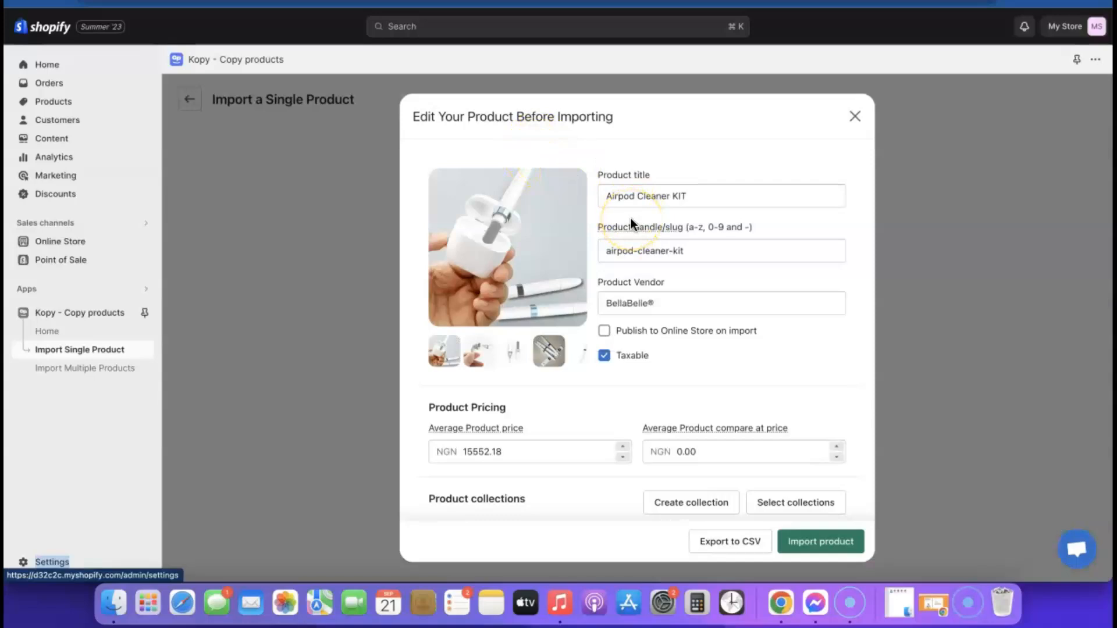
scroll(630, 218, down, 2)
scroll(630, 218, up, 2)
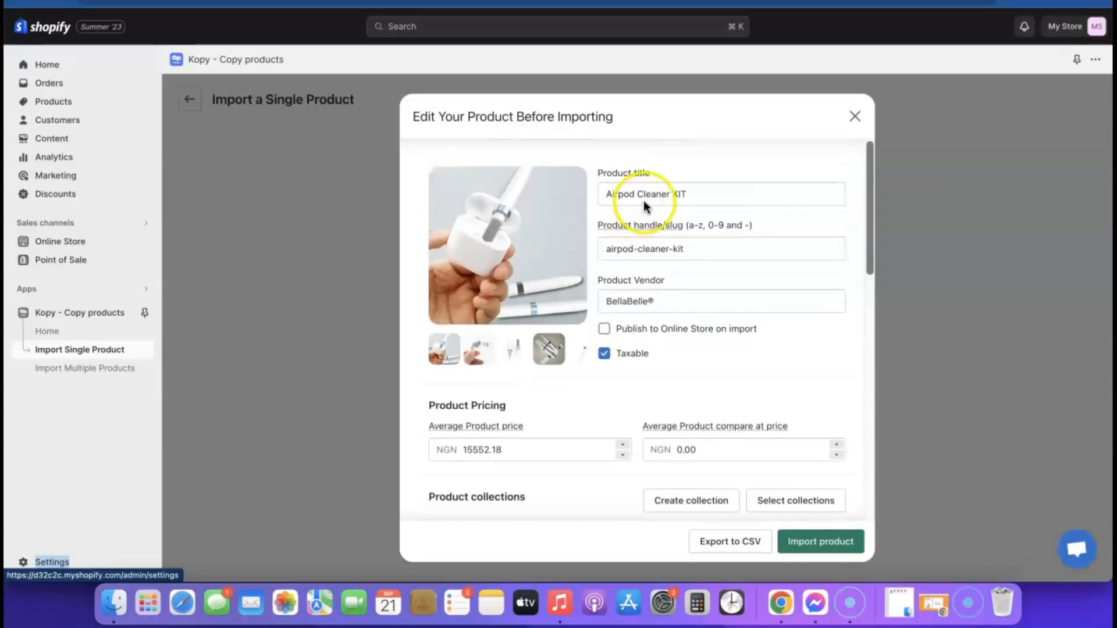
Step: Review the fetched title, NGN 15552.18 price, BellaBelle® vendor and description before importing
click(695, 191)
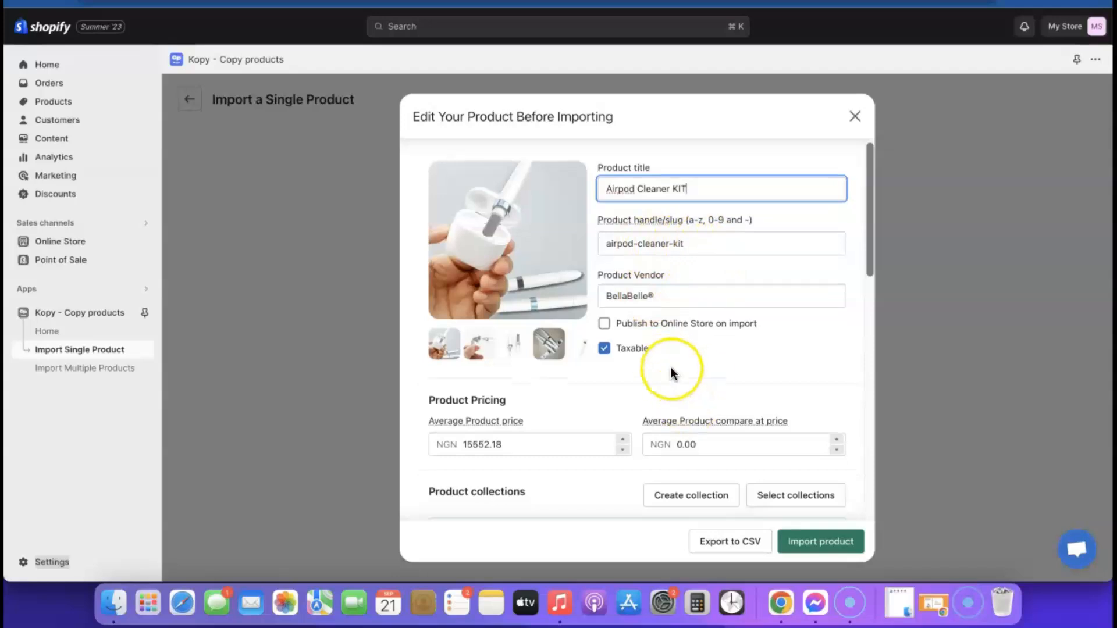
scroll(675, 375, down, 2)
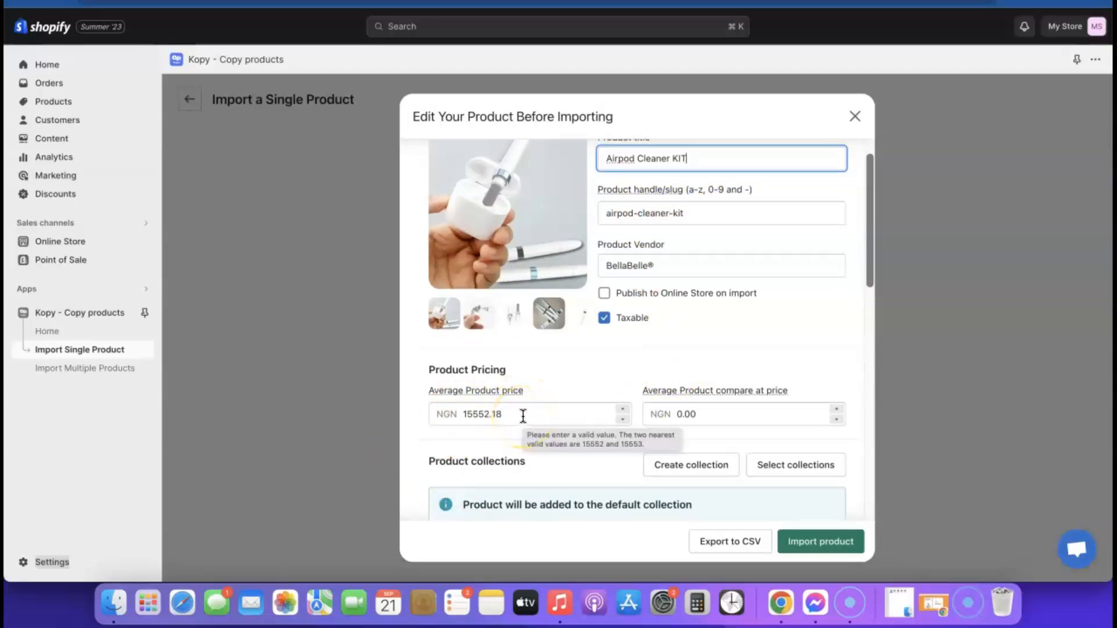
scroll(523, 416, down, 3)
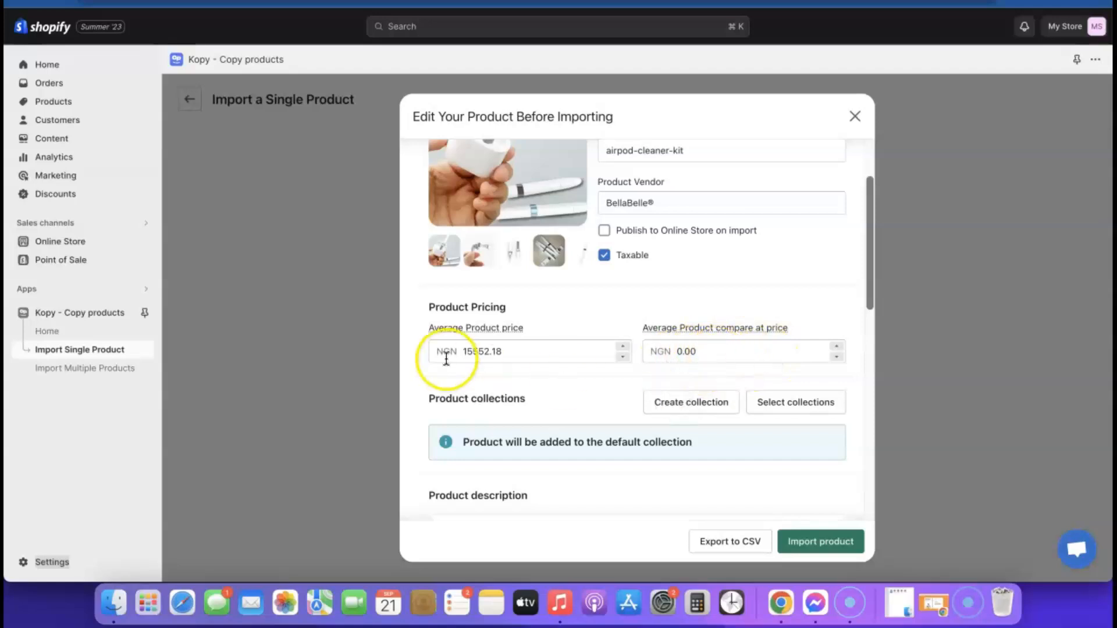
scroll(671, 371, down, 5)
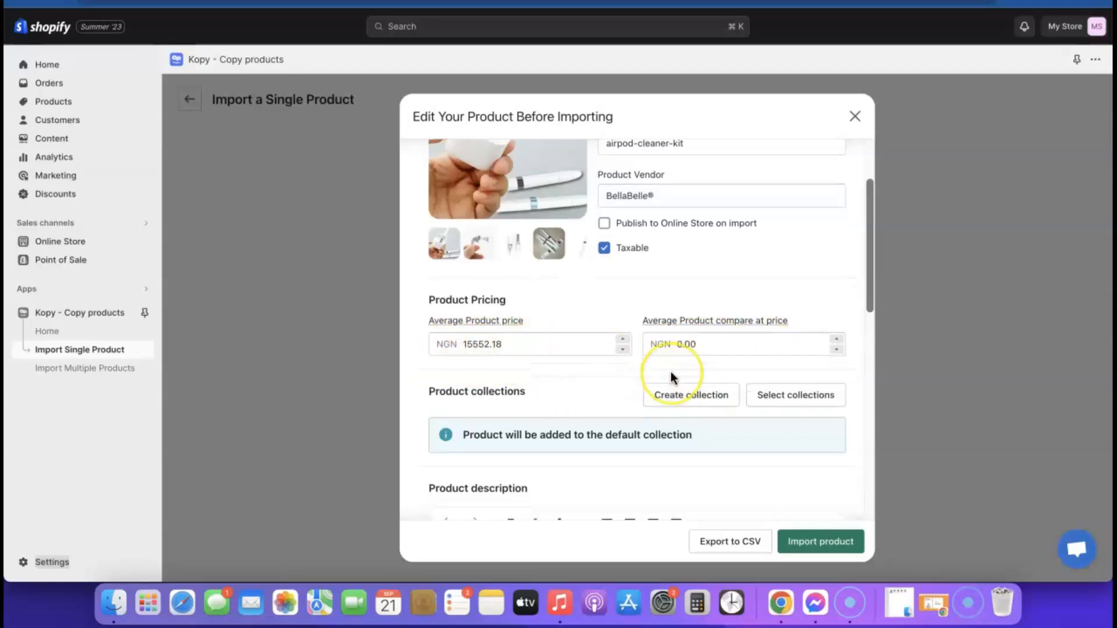
scroll(663, 364, down, 2)
scroll(647, 336, up, 3)
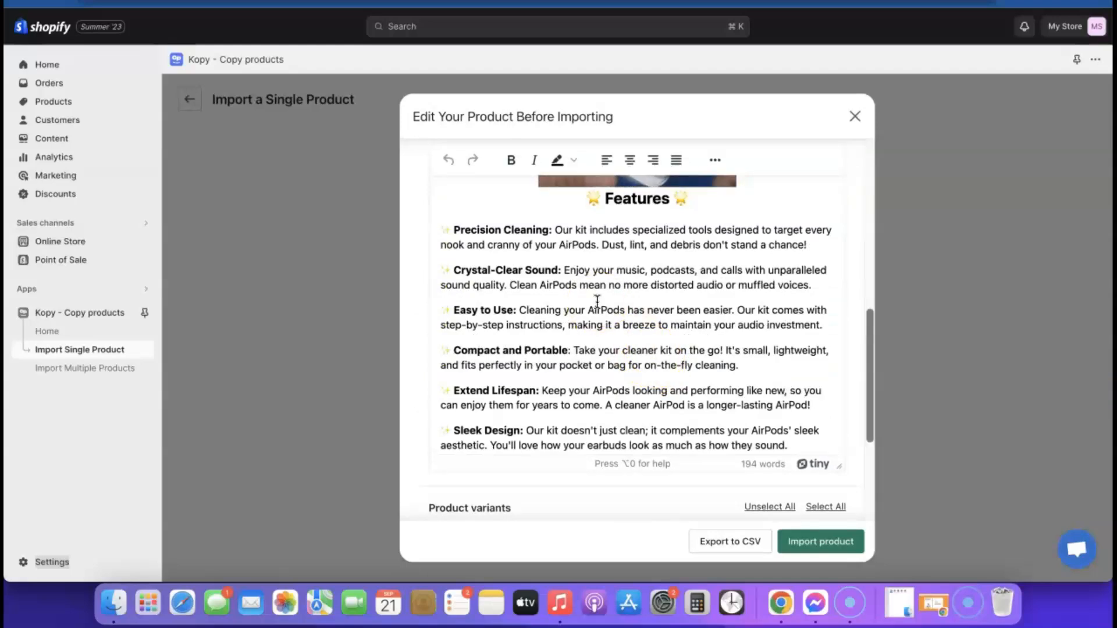
scroll(611, 320, down, 4)
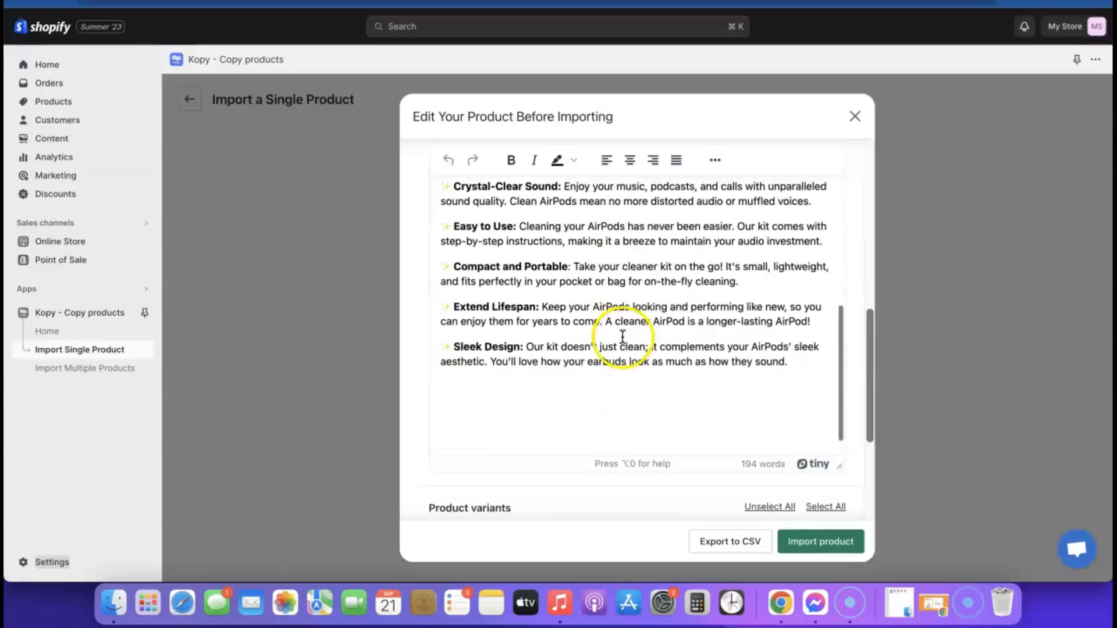
scroll(645, 335, down, 5)
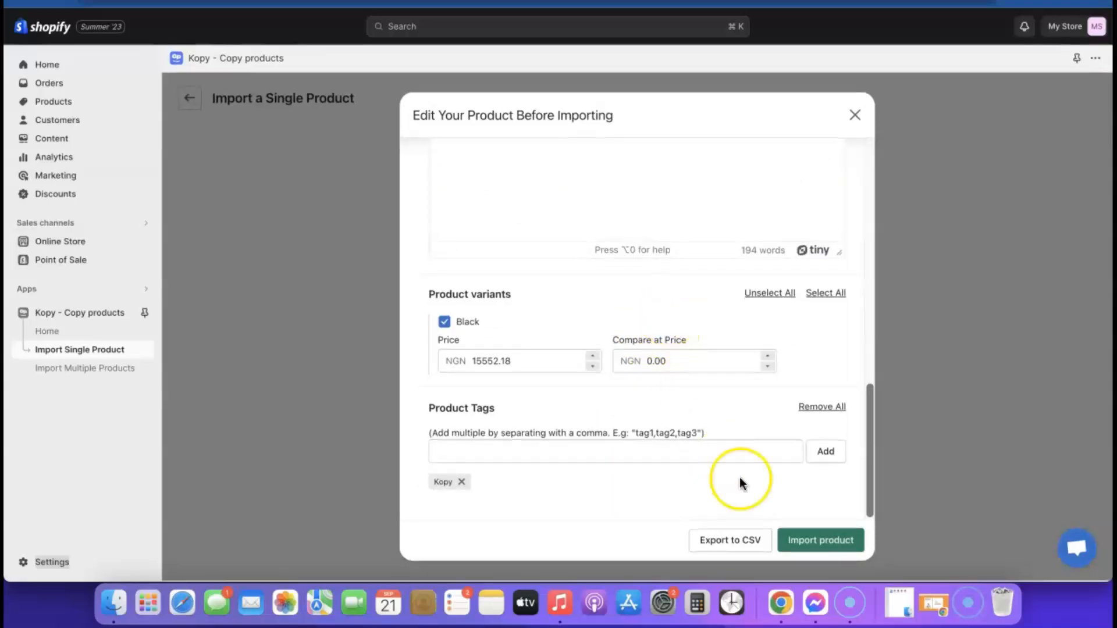
scroll(735, 457, up, 10)
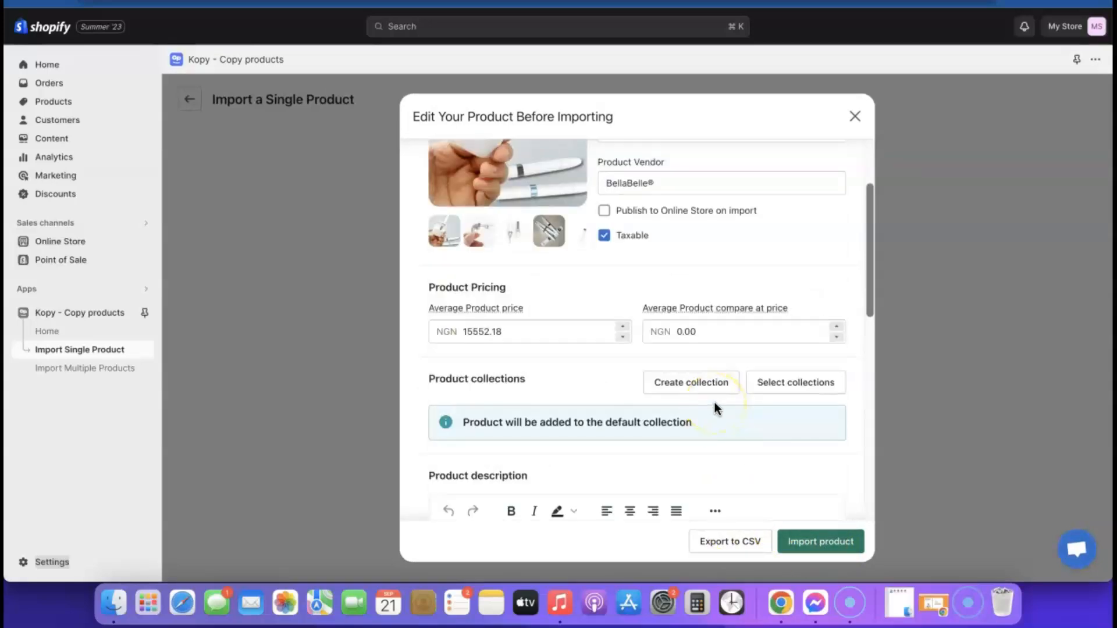
Step: Import the Airpod Cleaner KIT published to the Online Store and not taxable, then view it
click(604, 212)
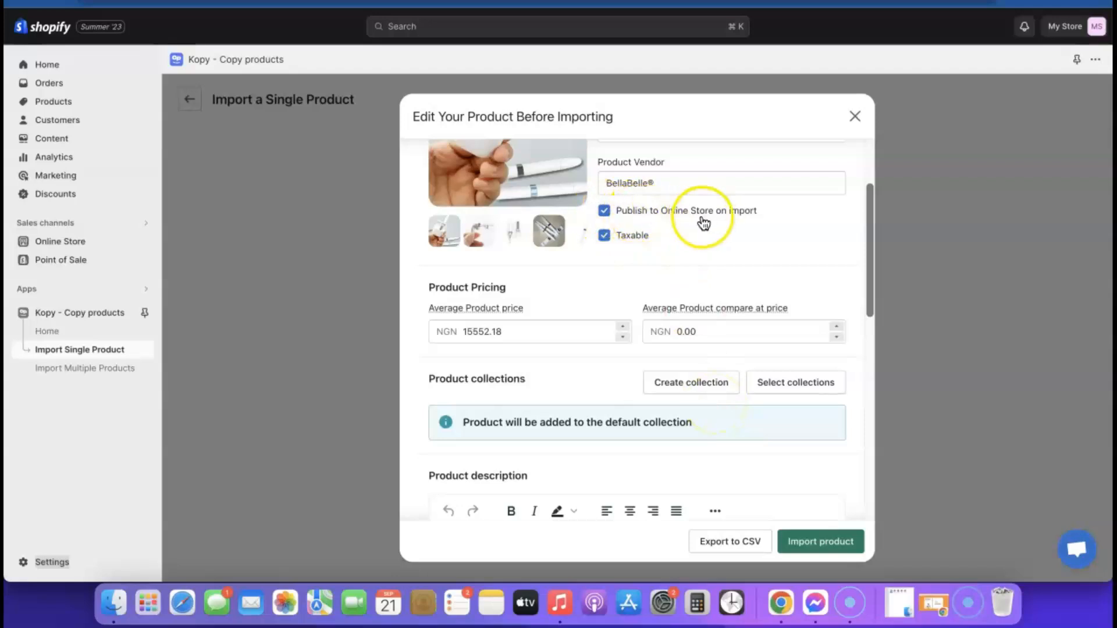
click(604, 236)
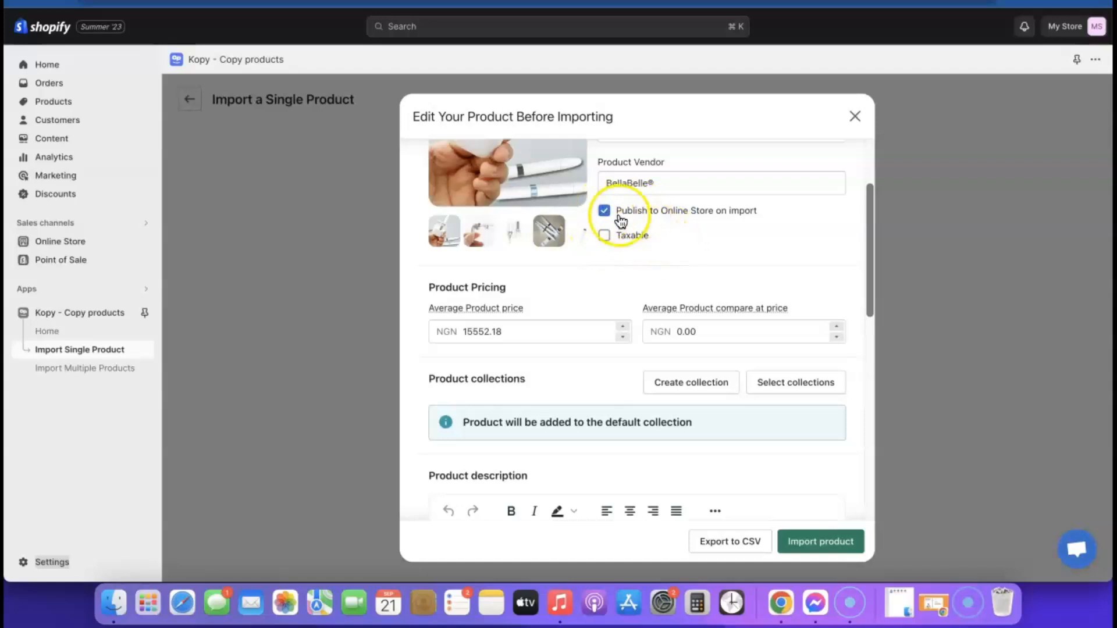
click(832, 549)
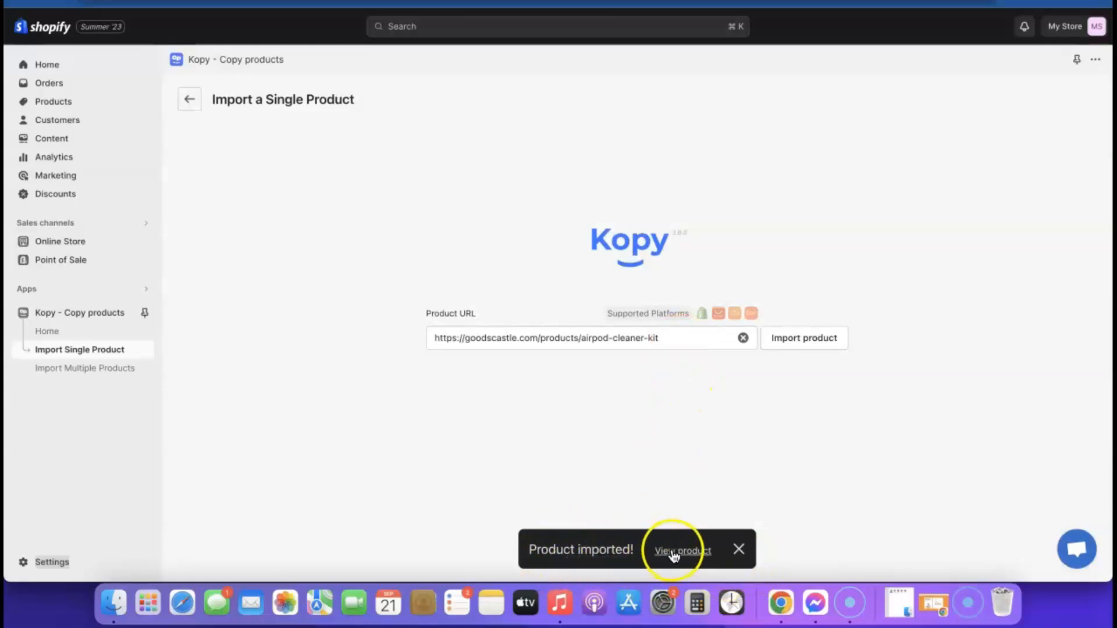
click(688, 552)
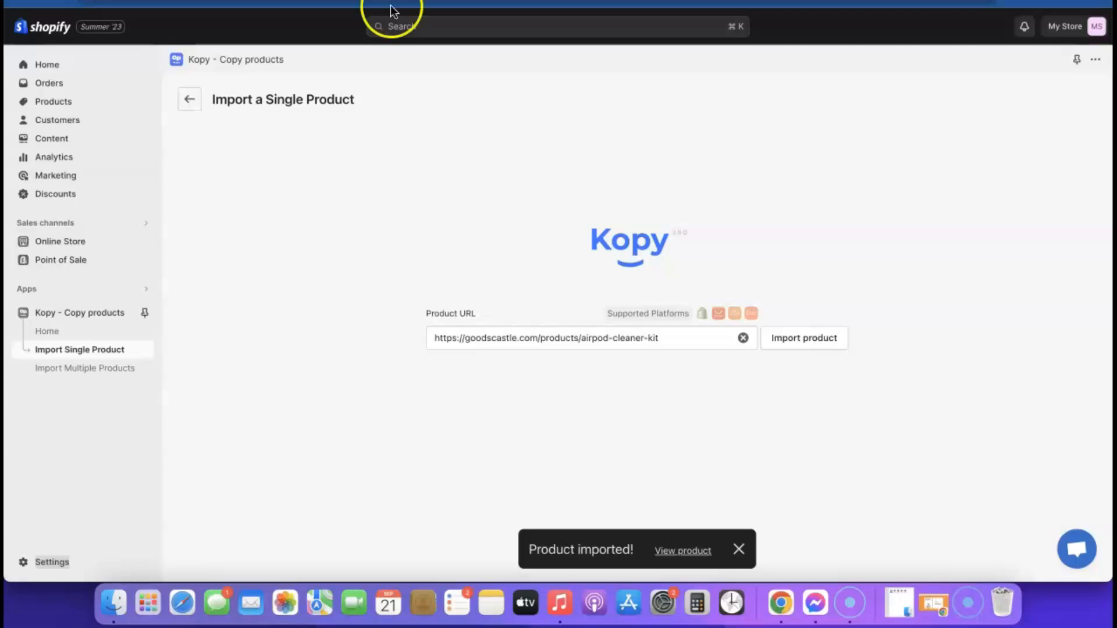
Step: Change the store currency from Nigerian nairas to US dollars (USD) and check the storefront
click(32, 562)
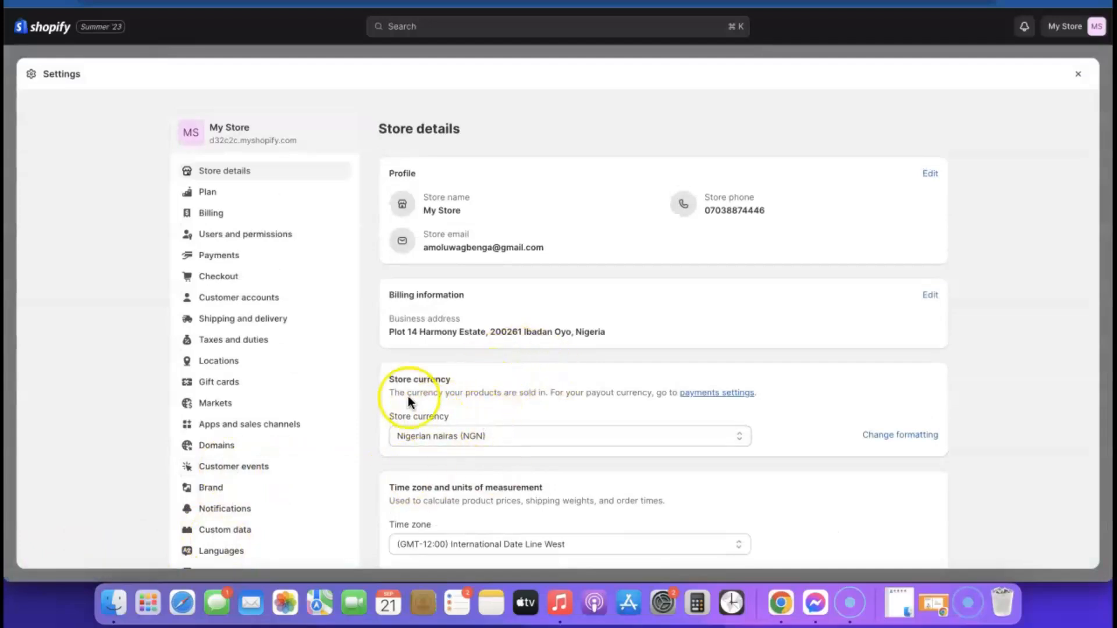
click(635, 436)
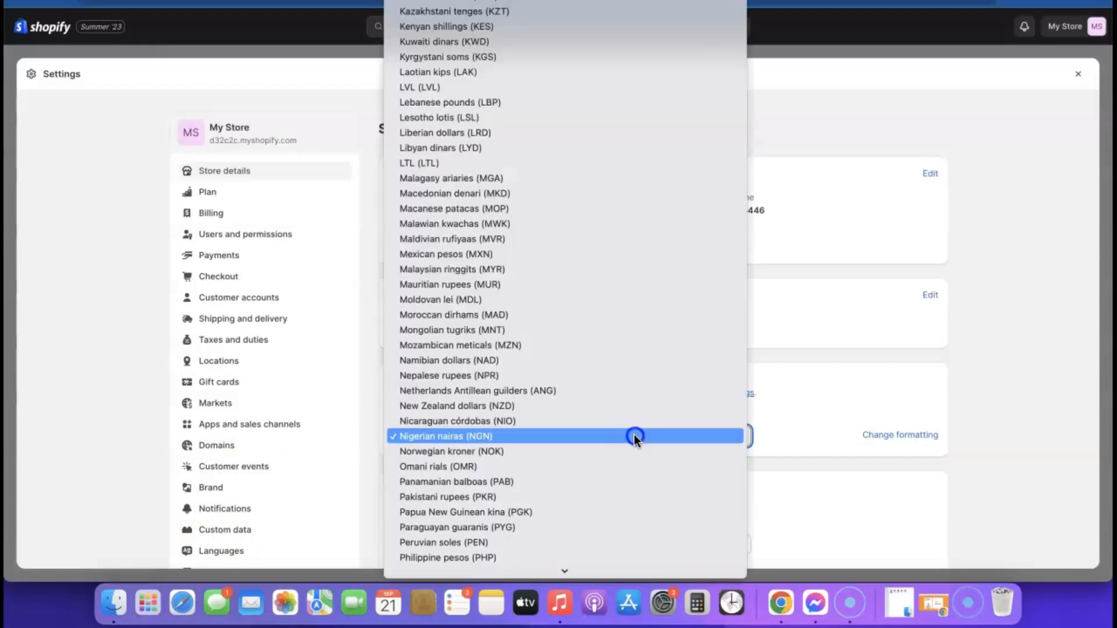
scroll(591, 379, down, 2)
scroll(591, 378, down, 15)
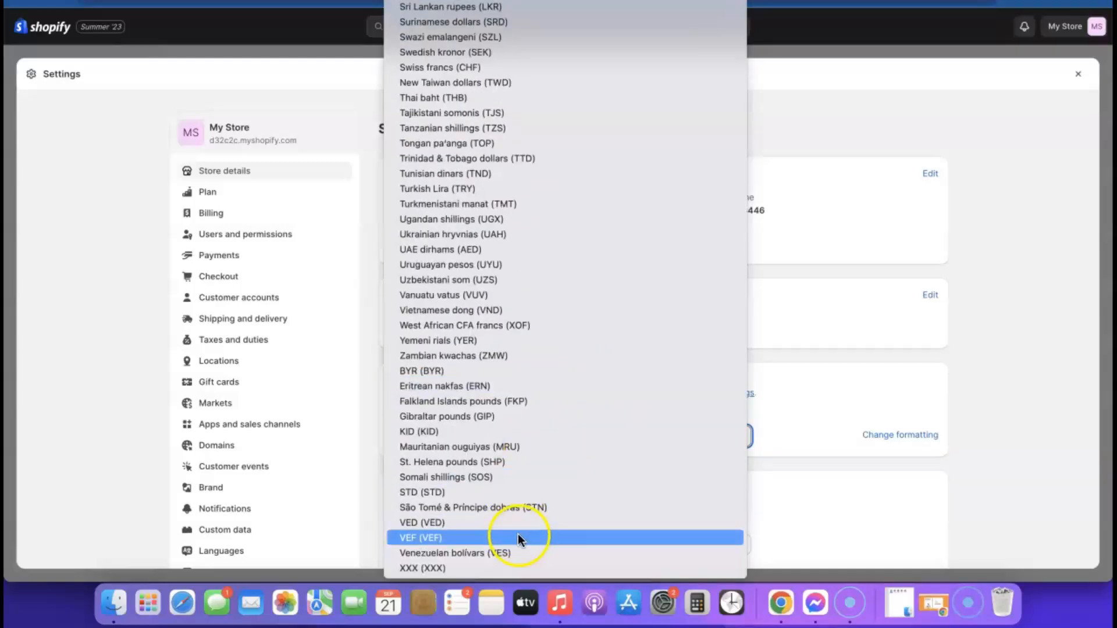
scroll(516, 490, up, 20)
click(516, 486)
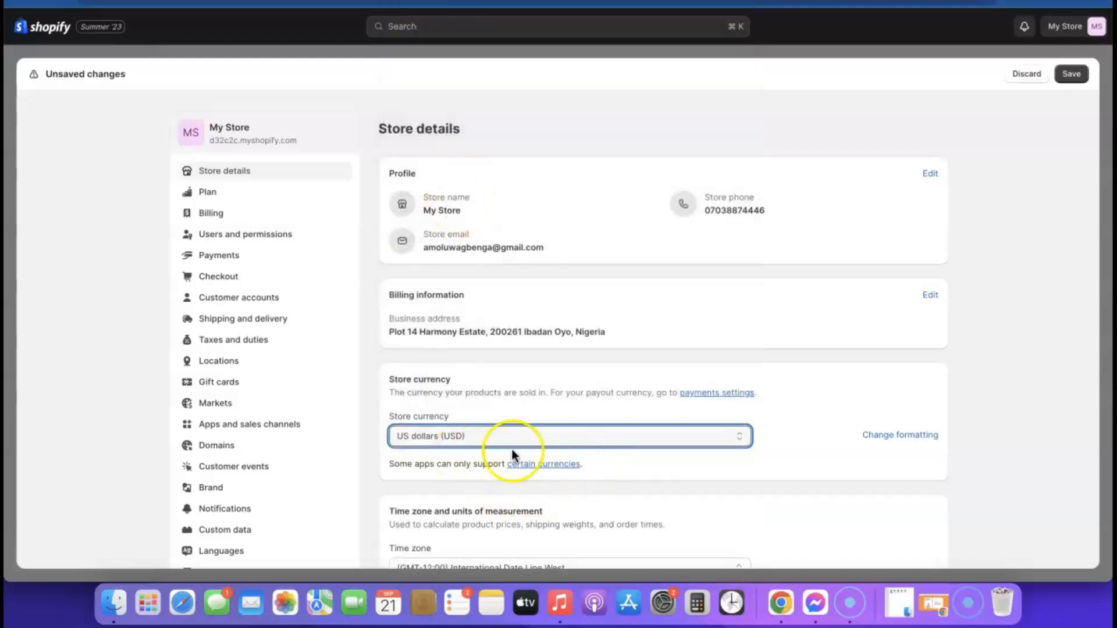
scroll(549, 442, down, 2)
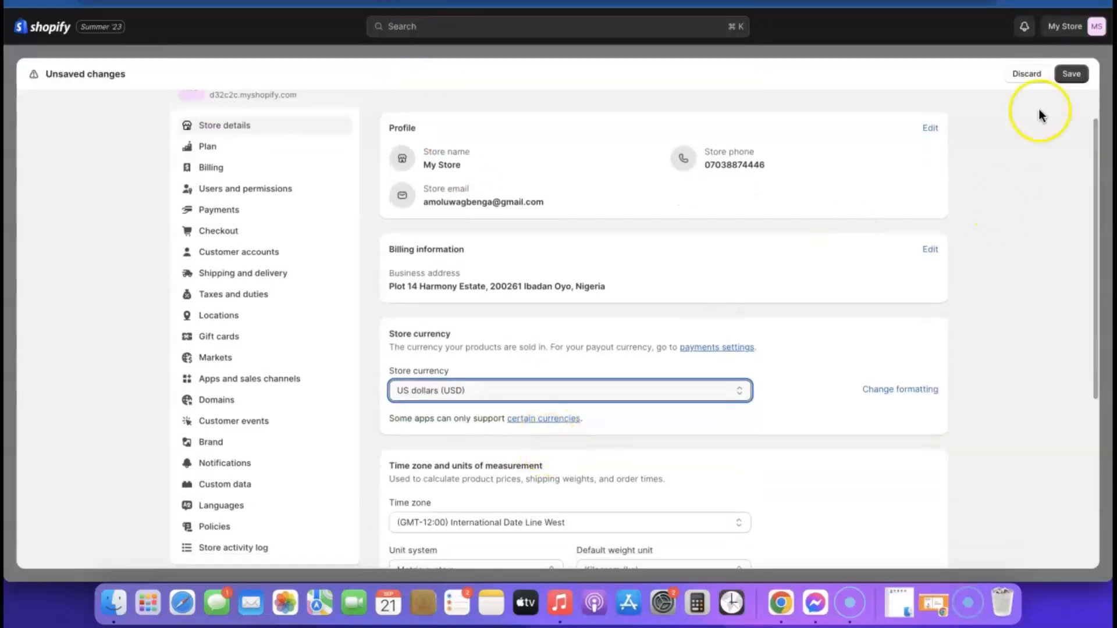
click(1071, 73)
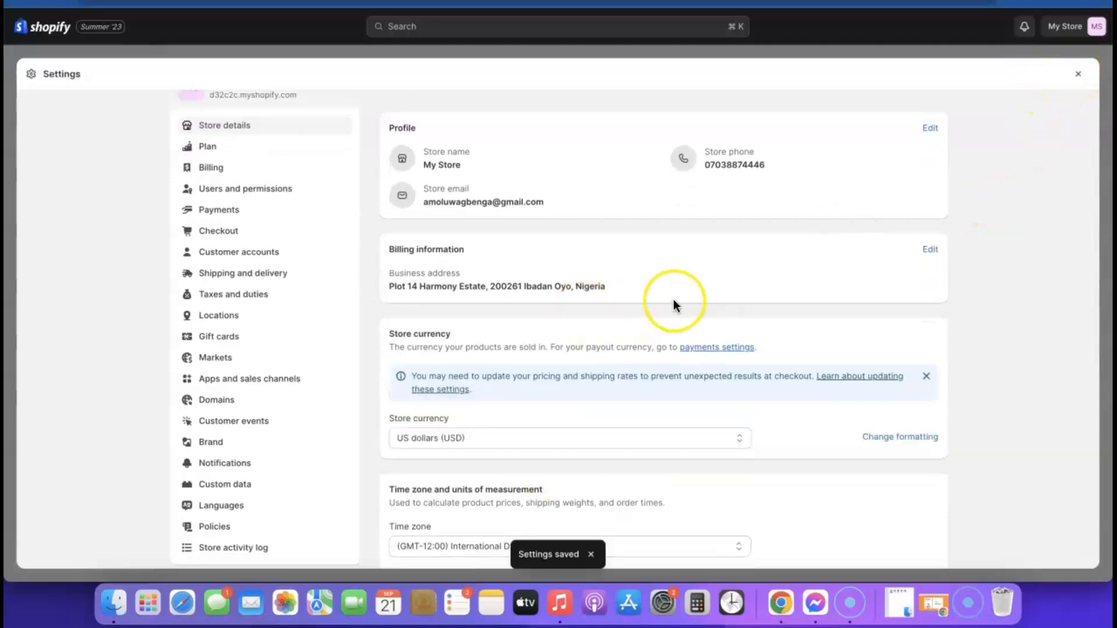
scroll(672, 298, down, 5)
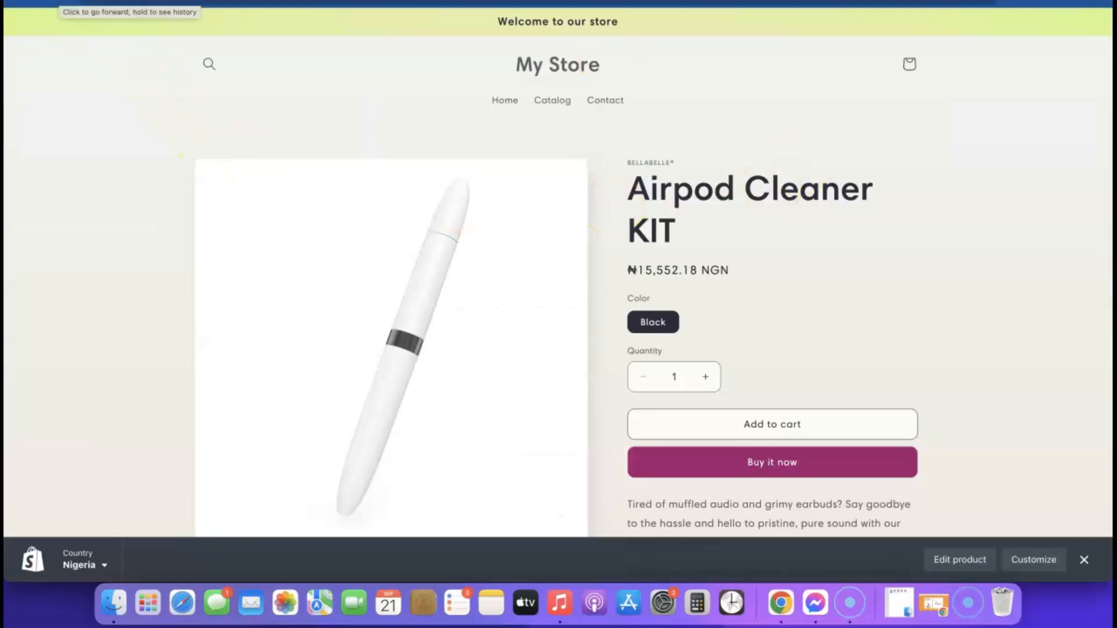
click(600, 54)
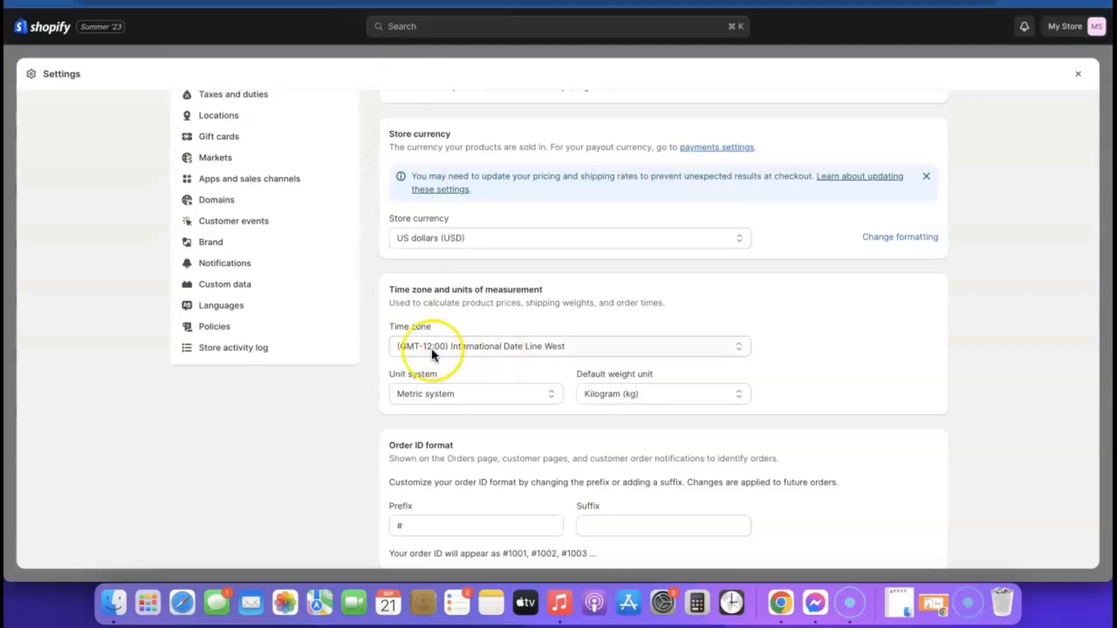
Step: Set the Airpod Cleaner KIT's Black variant price to $19.99 and save the product
click(1078, 74)
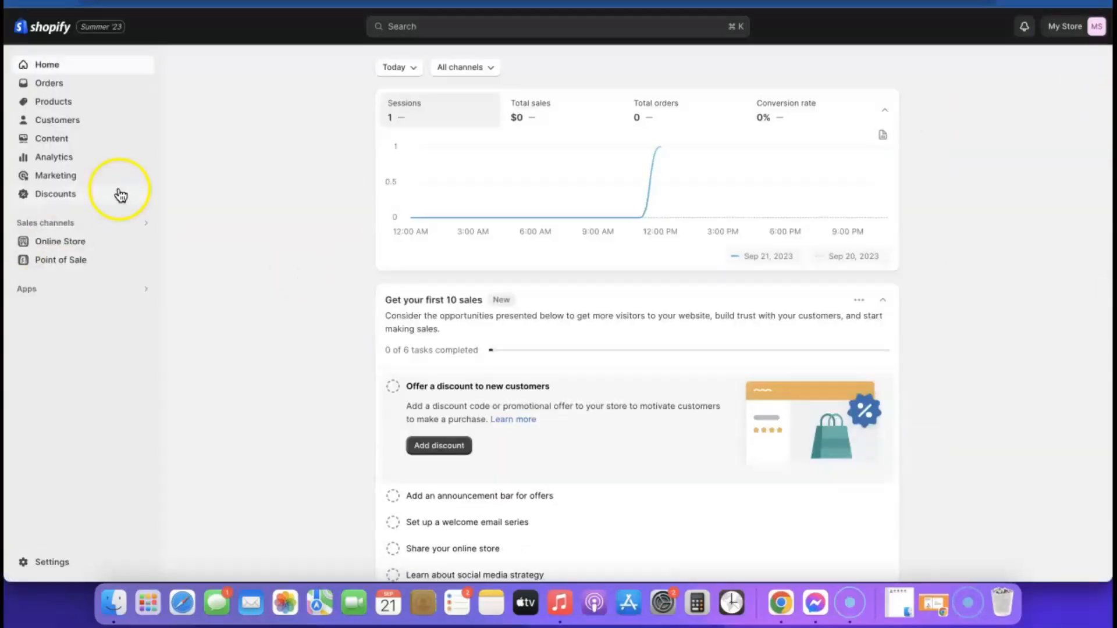
click(52, 105)
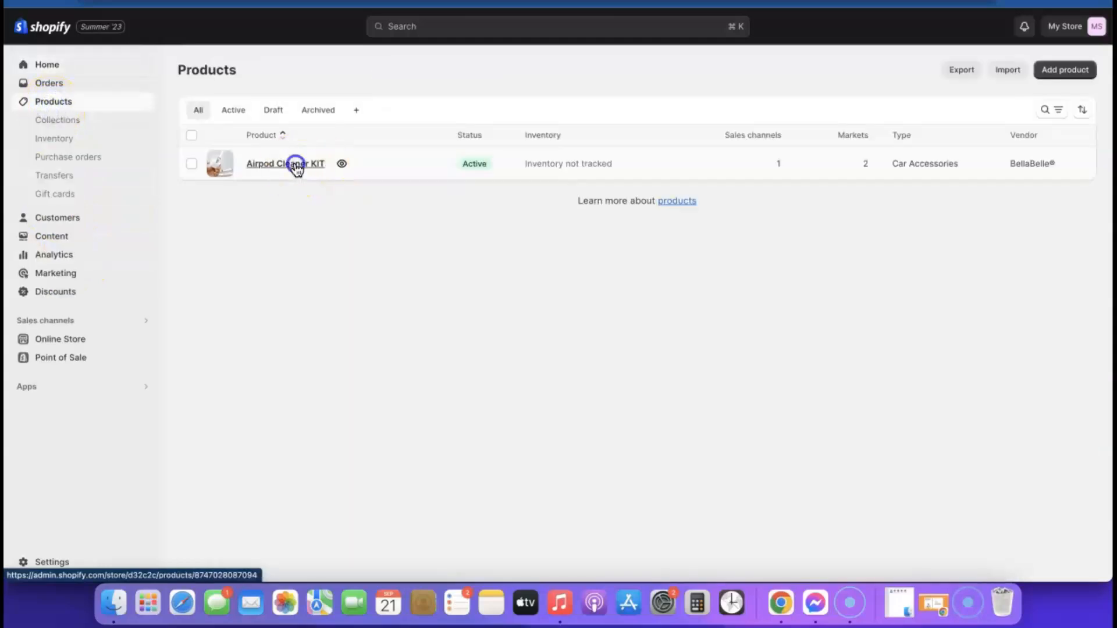
click(294, 167)
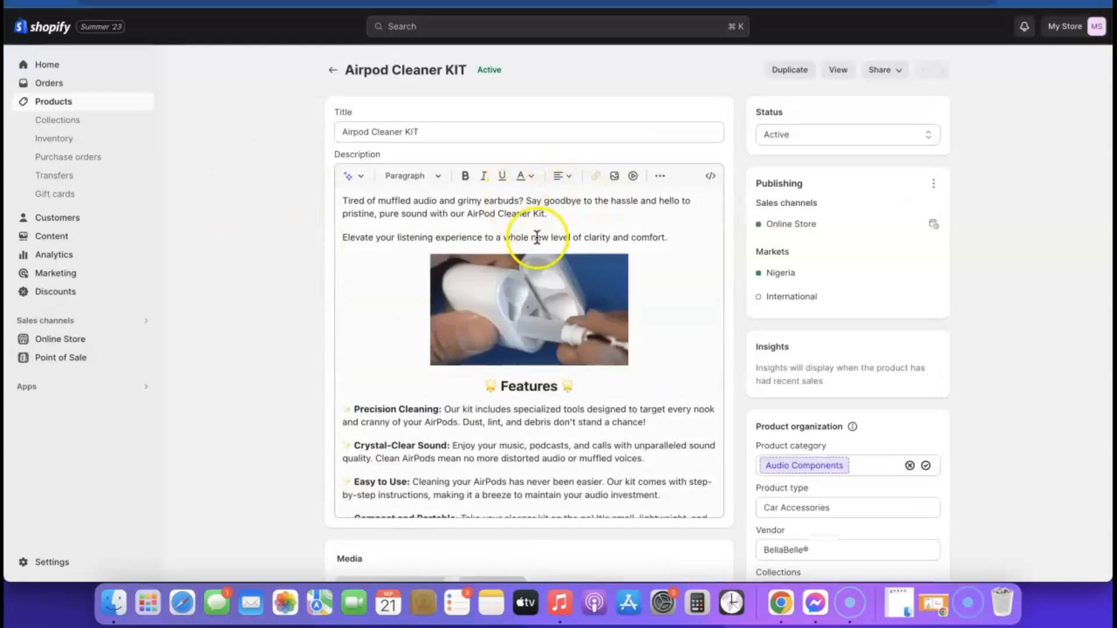
scroll(749, 195, down, 5)
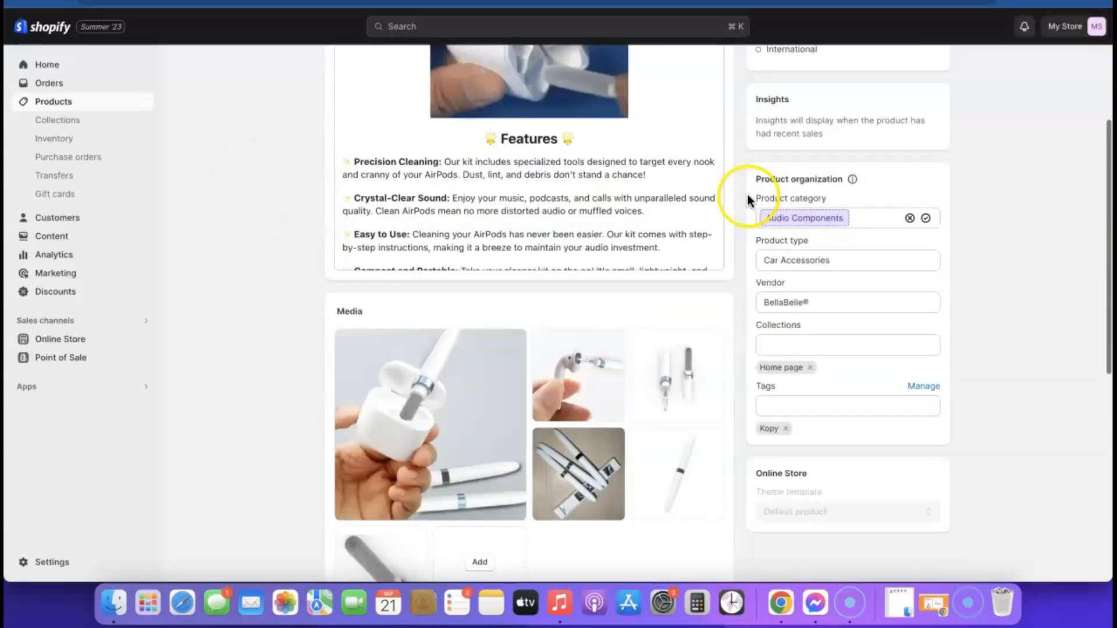
scroll(748, 194, down, 9)
click(530, 368)
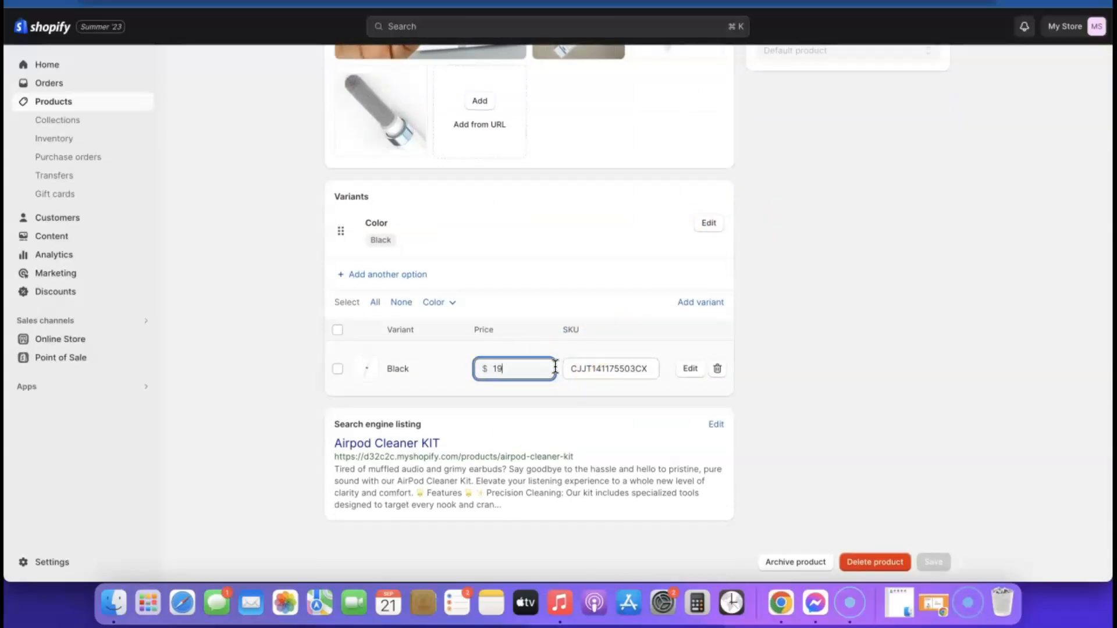
click(499, 387)
click(464, 377)
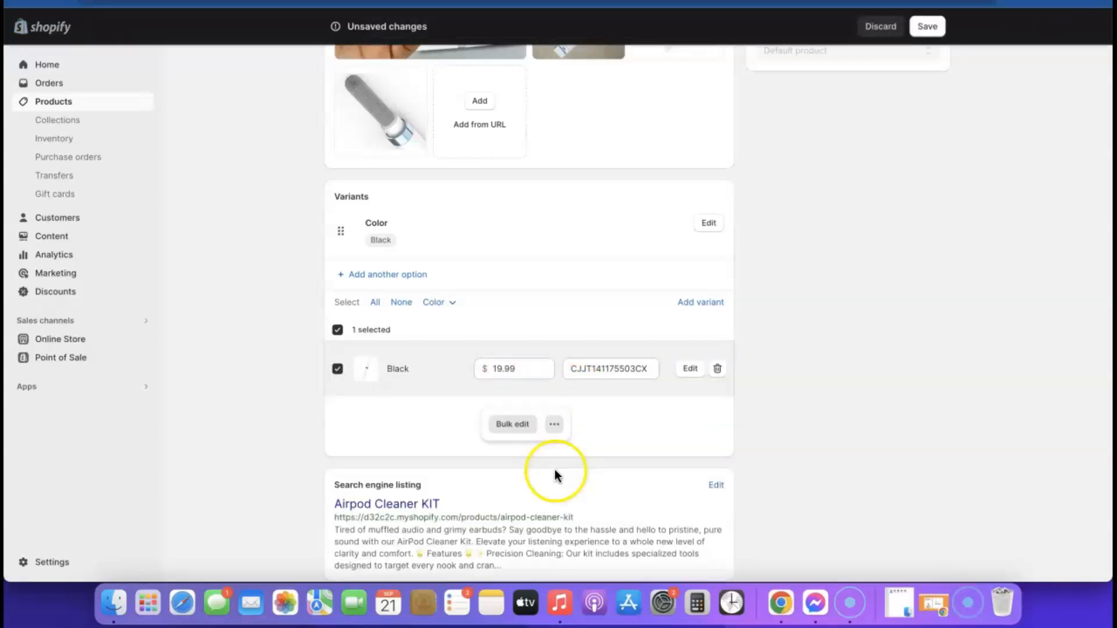
scroll(922, 169, up, 5)
click(927, 27)
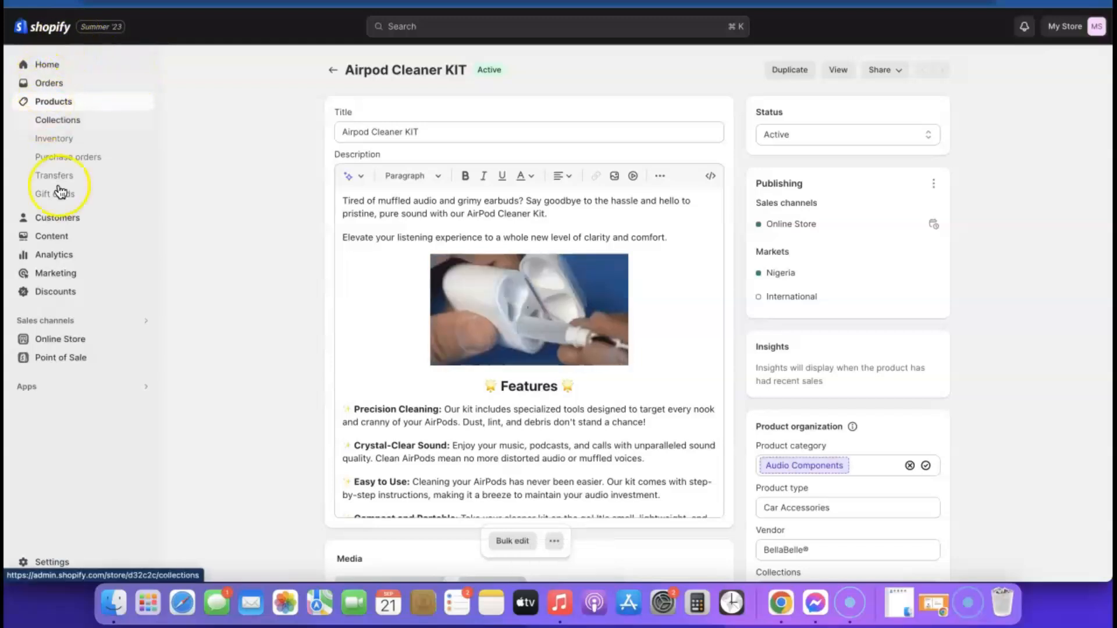
Step: Open the Sense theme editor on the Default product template showing the Airpod Cleaner KIT
click(58, 342)
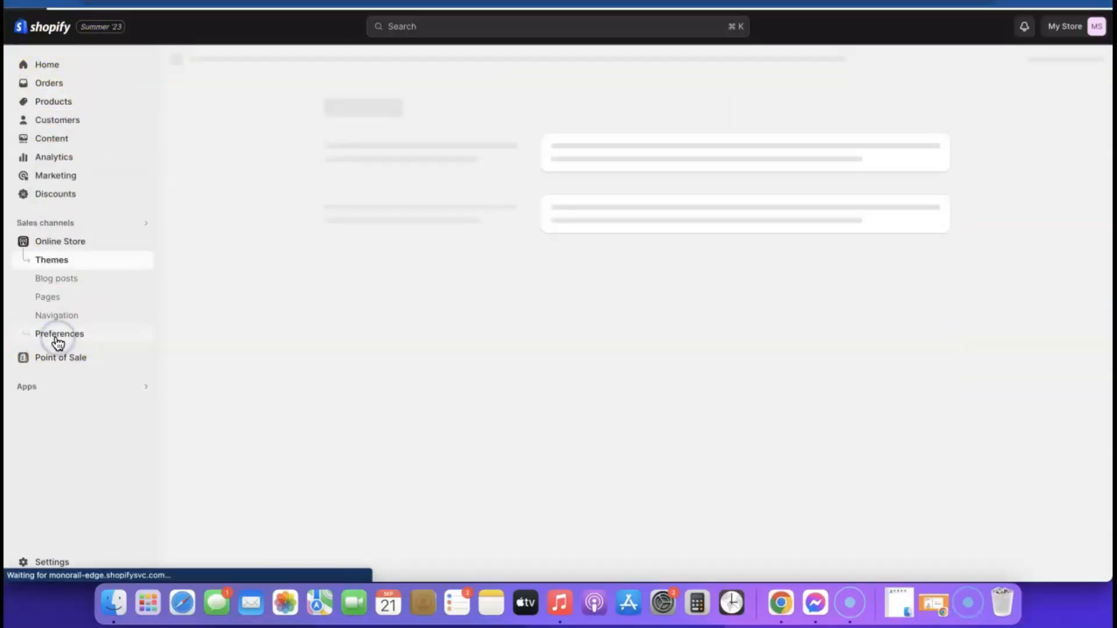
click(918, 390)
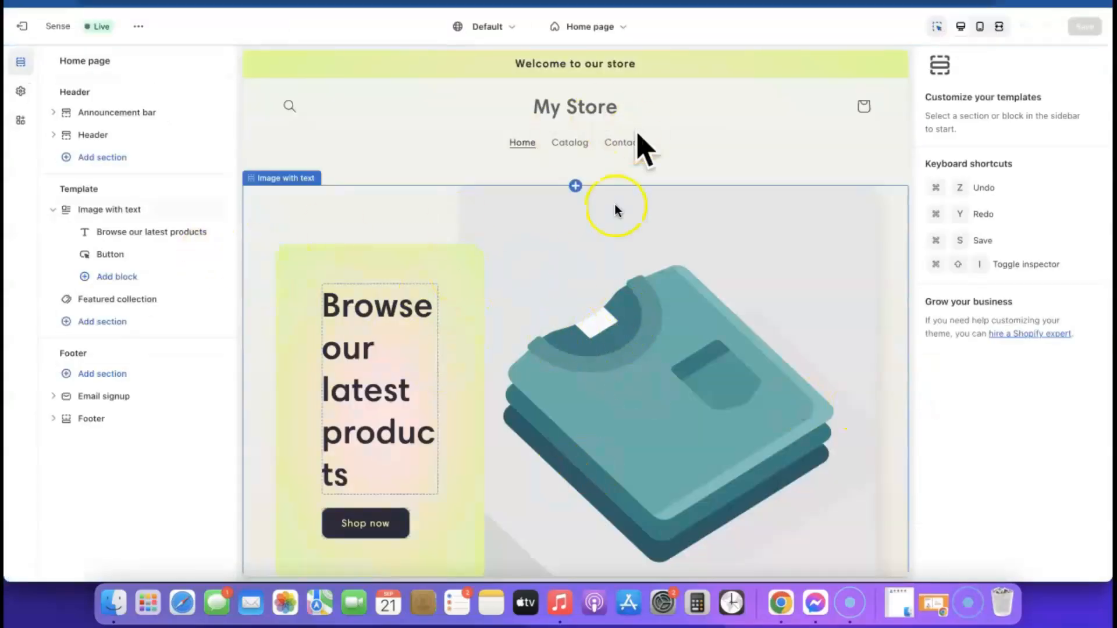
click(618, 27)
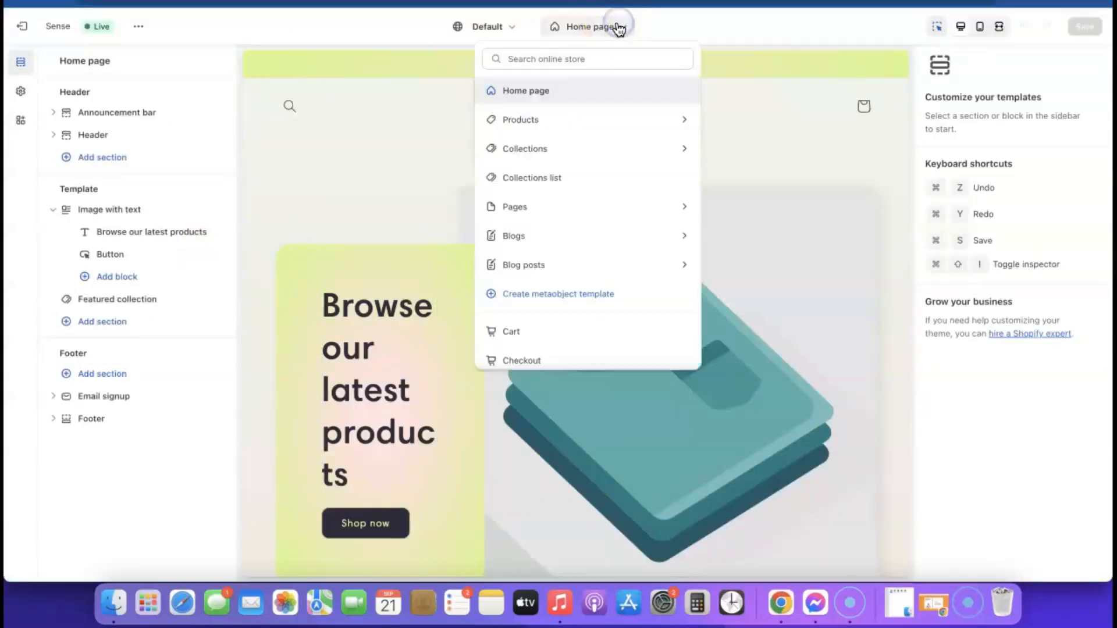
click(512, 119)
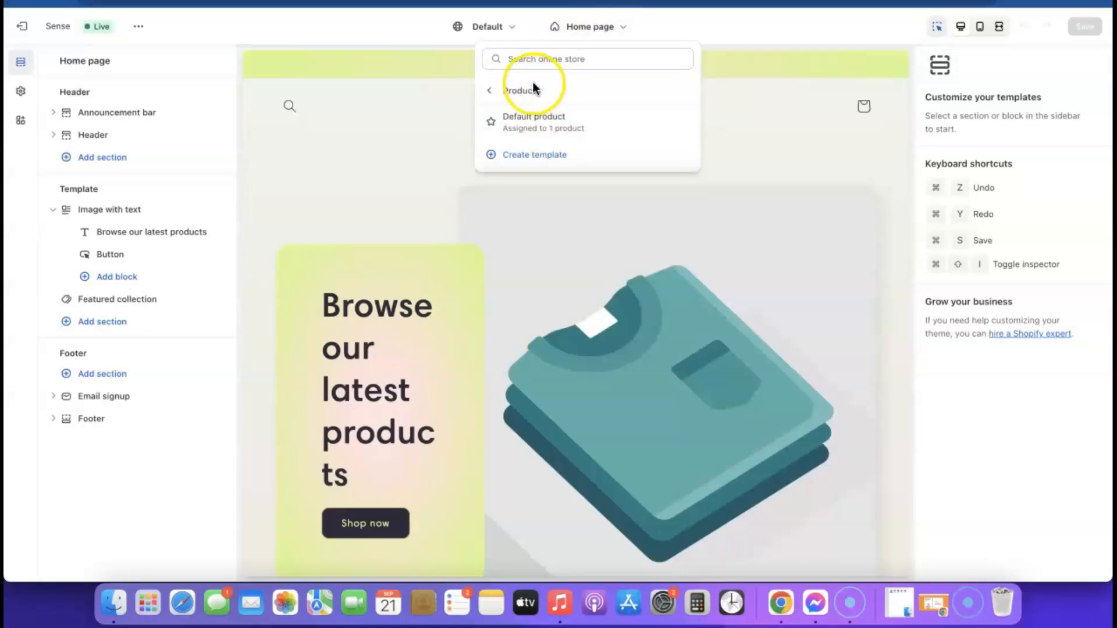
click(534, 123)
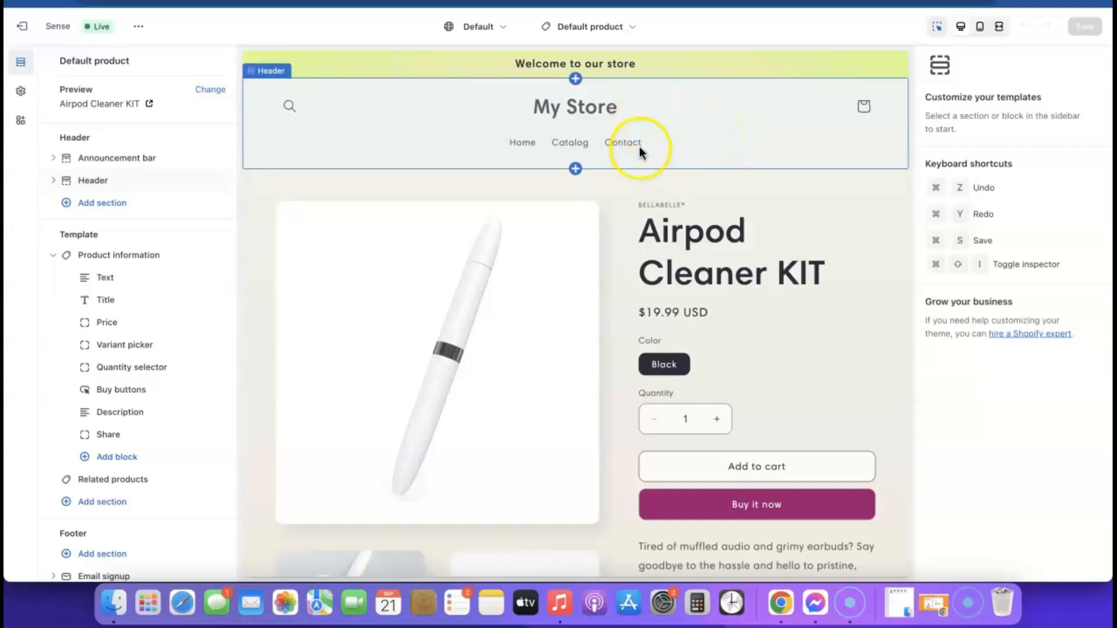
Step: Upload Airpod KIT (1).png and set it as the store logo
click(21, 91)
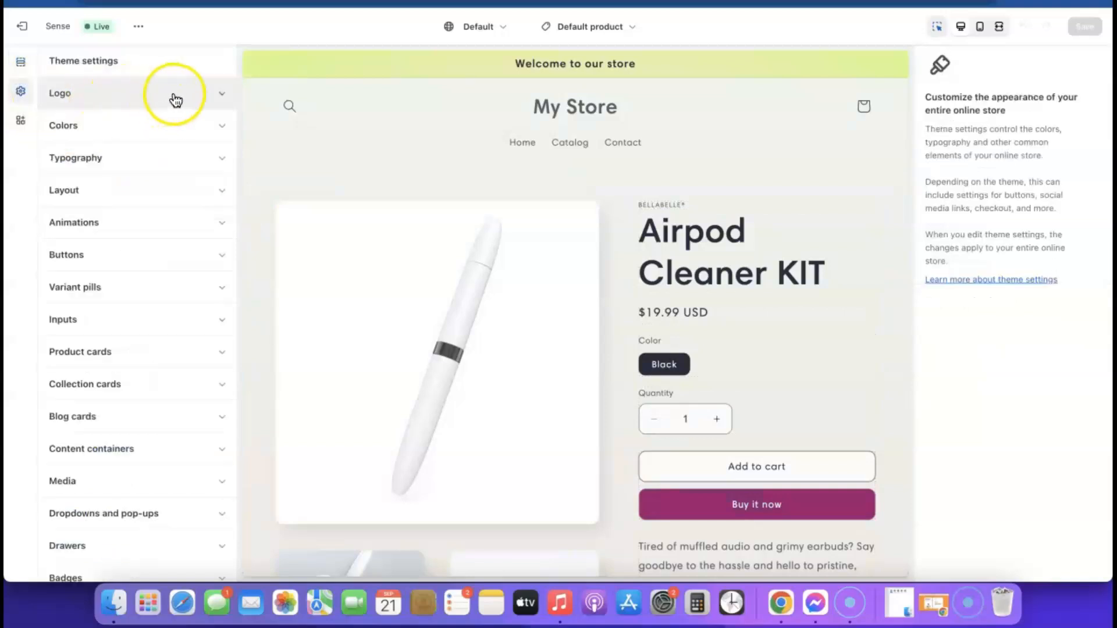
click(222, 95)
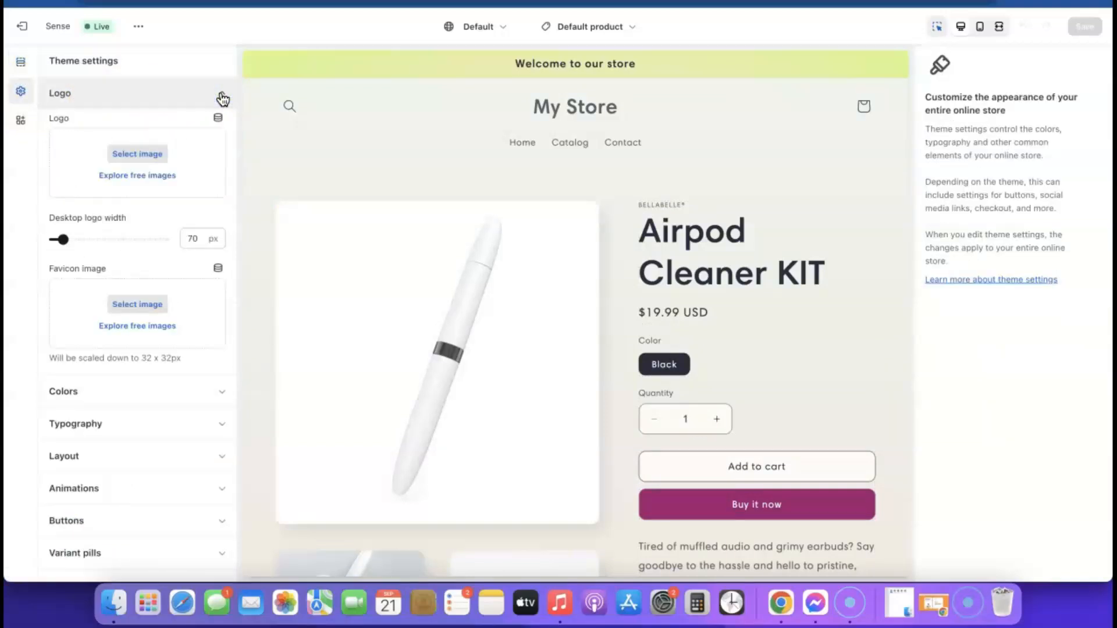
click(138, 155)
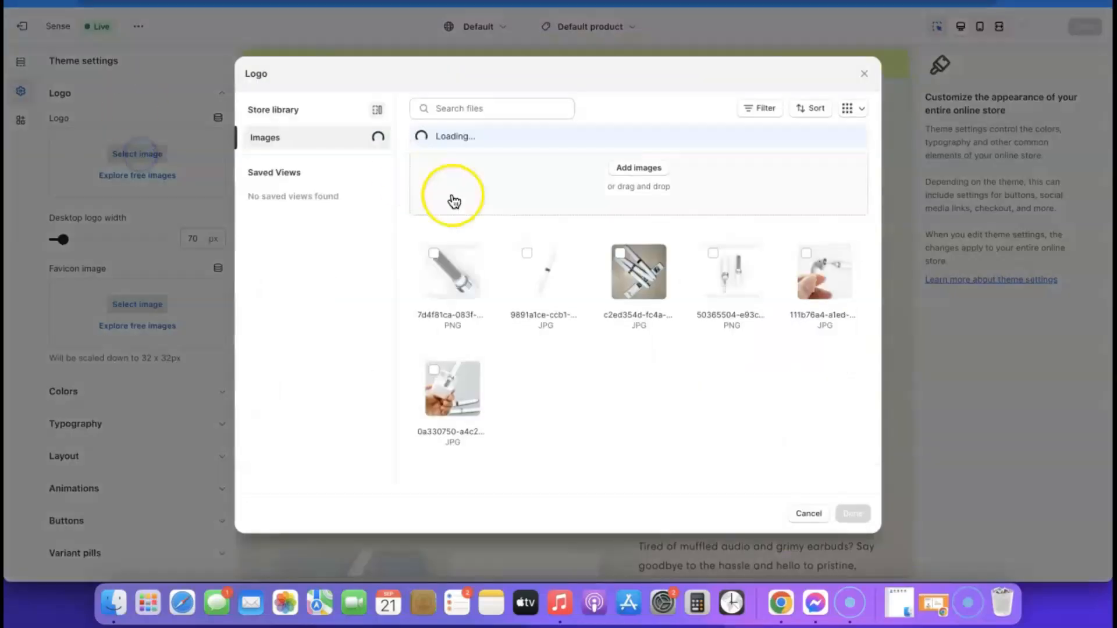
click(641, 173)
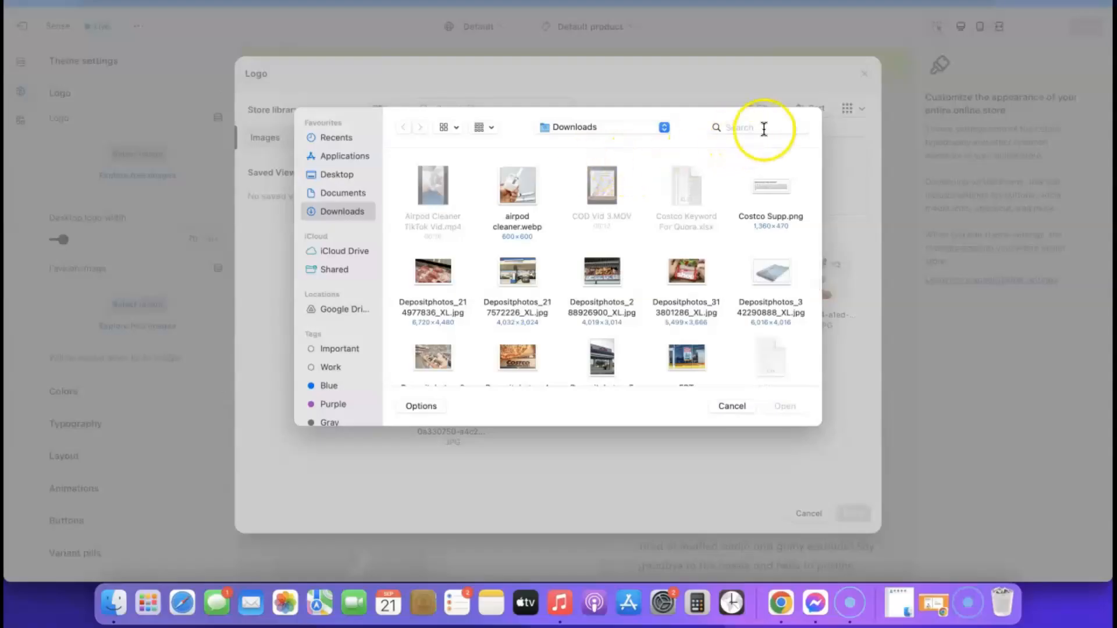
click(764, 123)
text(airpod)
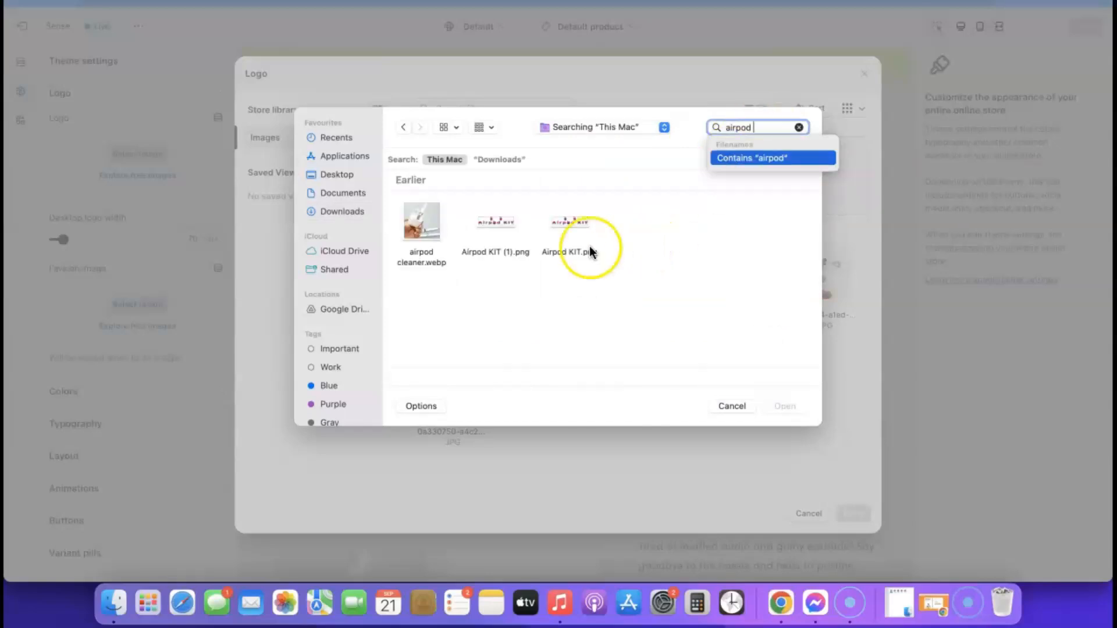
click(501, 224)
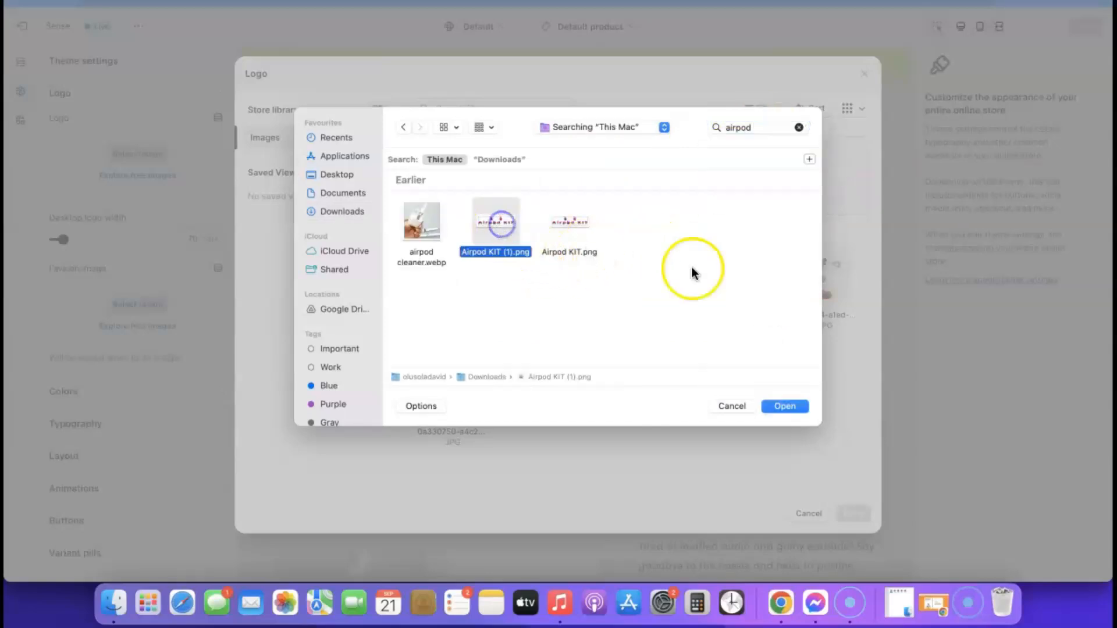
click(782, 406)
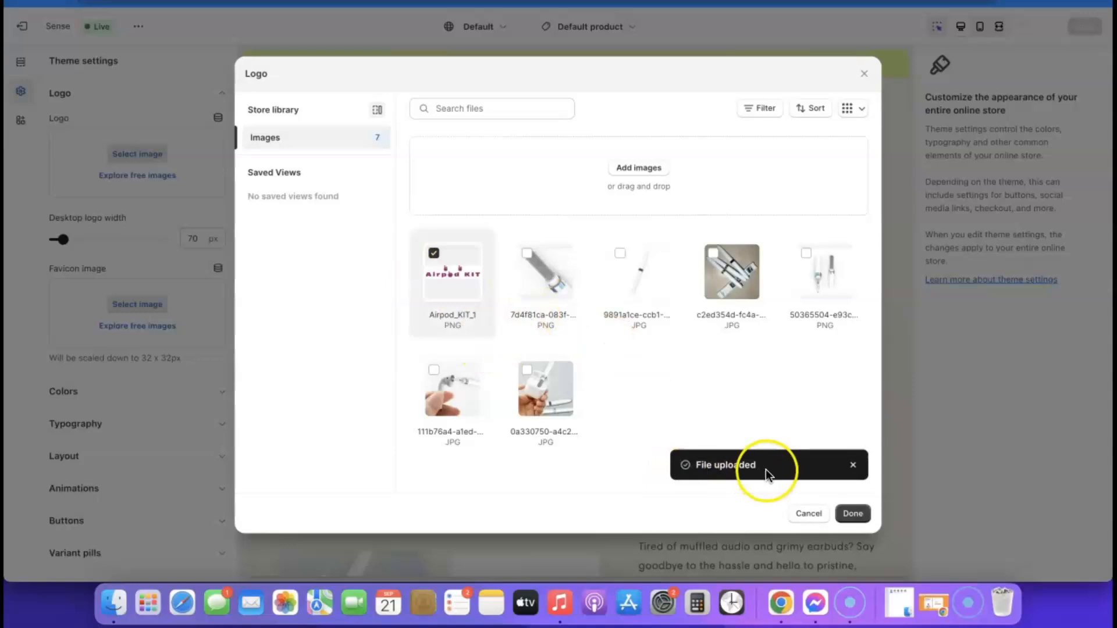
click(850, 514)
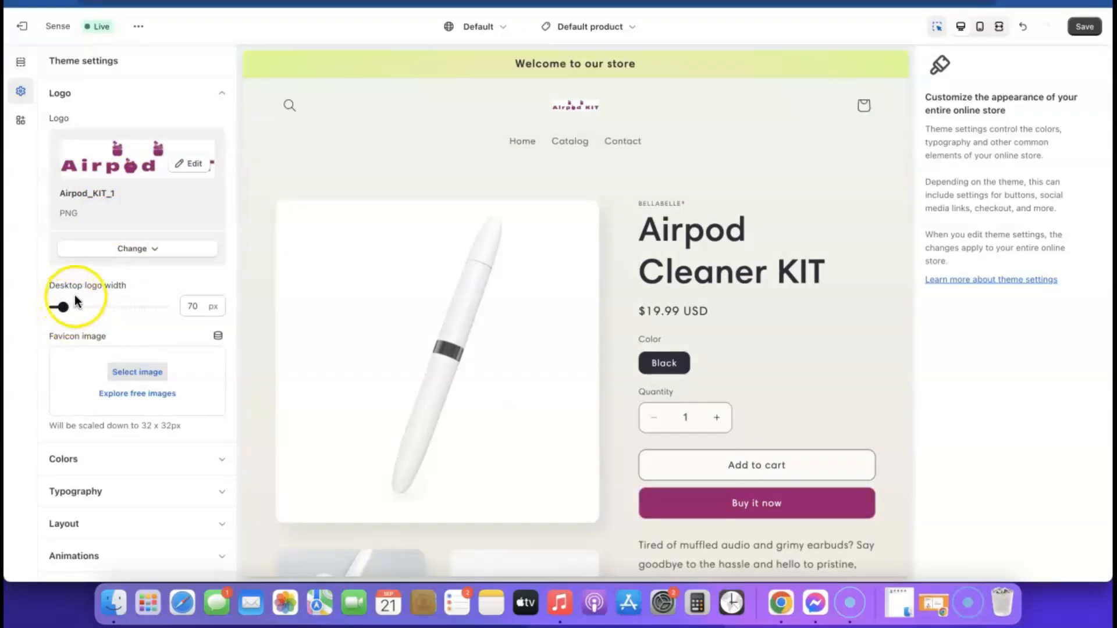
Step: Widen the desktop logo to 240 px and check it in the mobile preview
drag(58, 306, 63, 307)
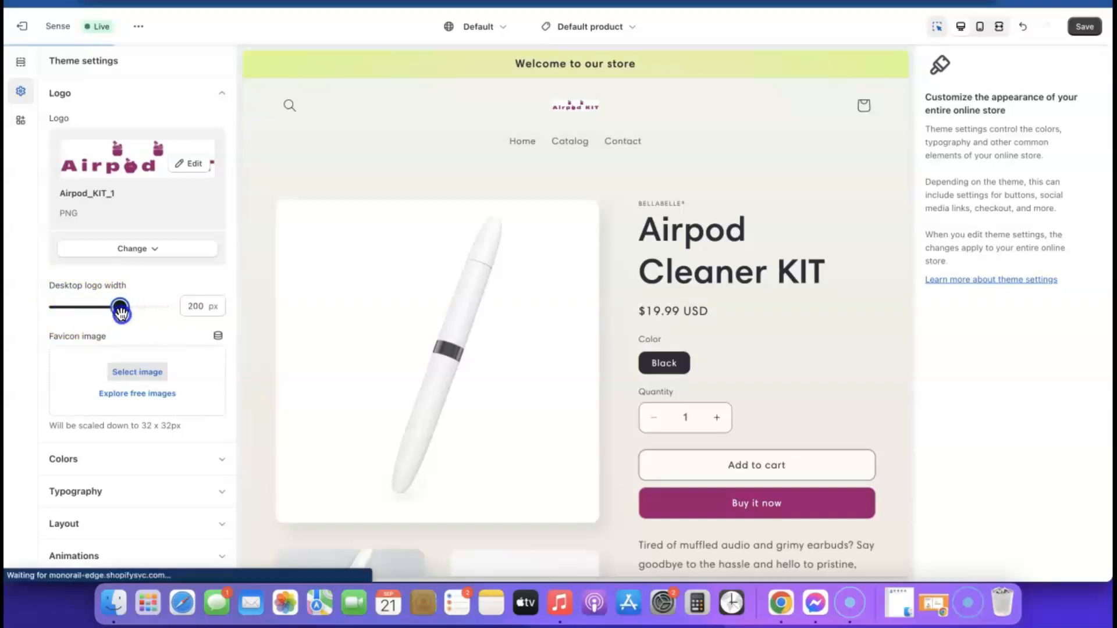
drag(121, 313, 121, 315)
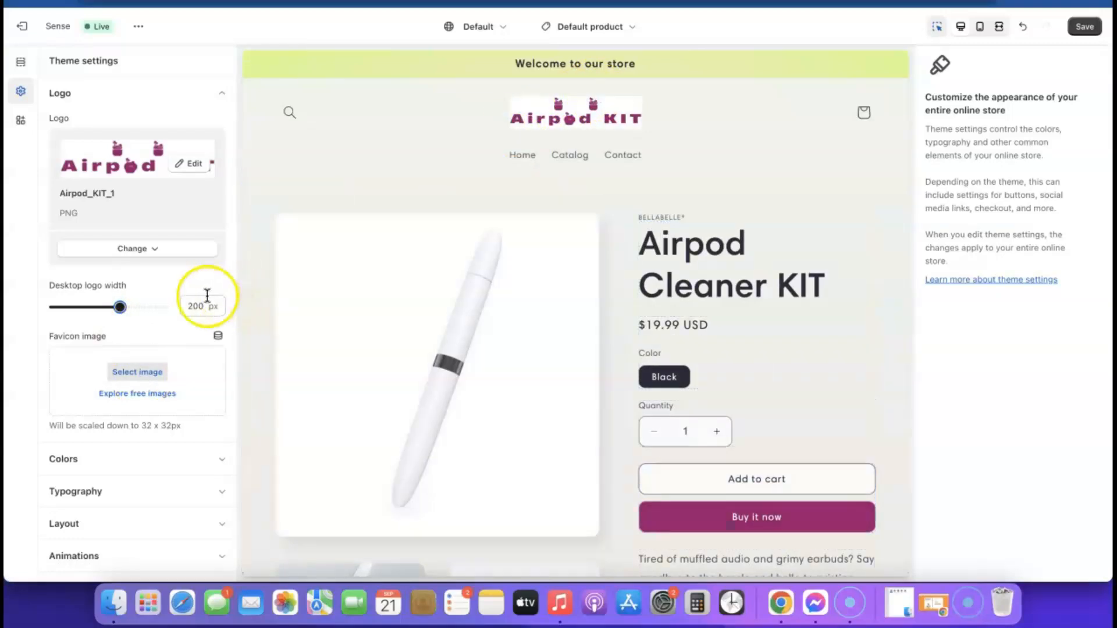
drag(122, 306, 137, 305)
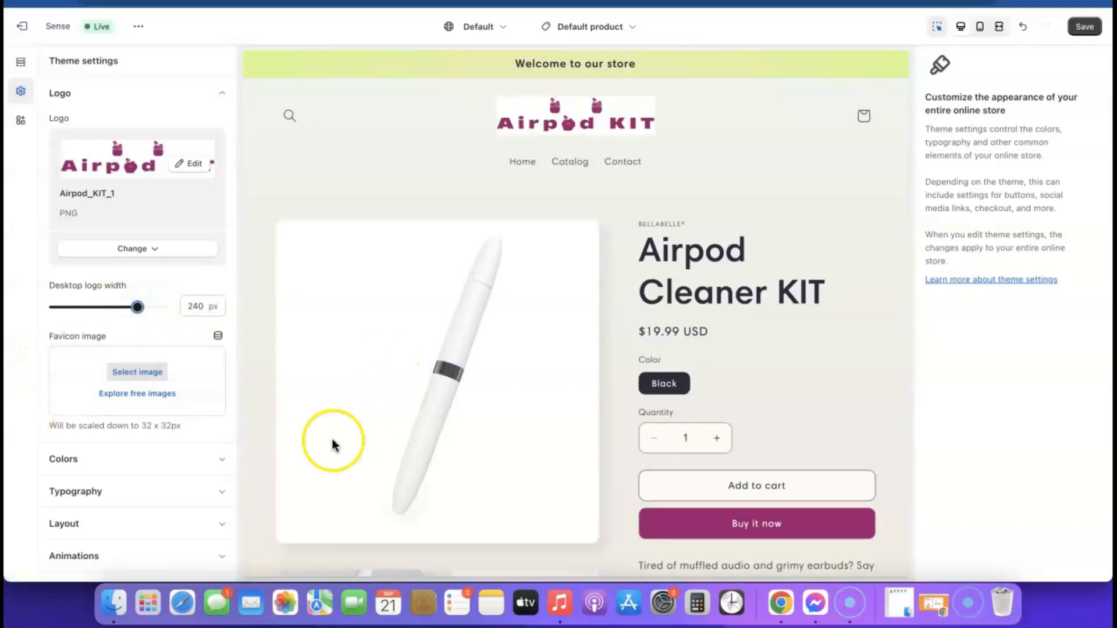
click(982, 27)
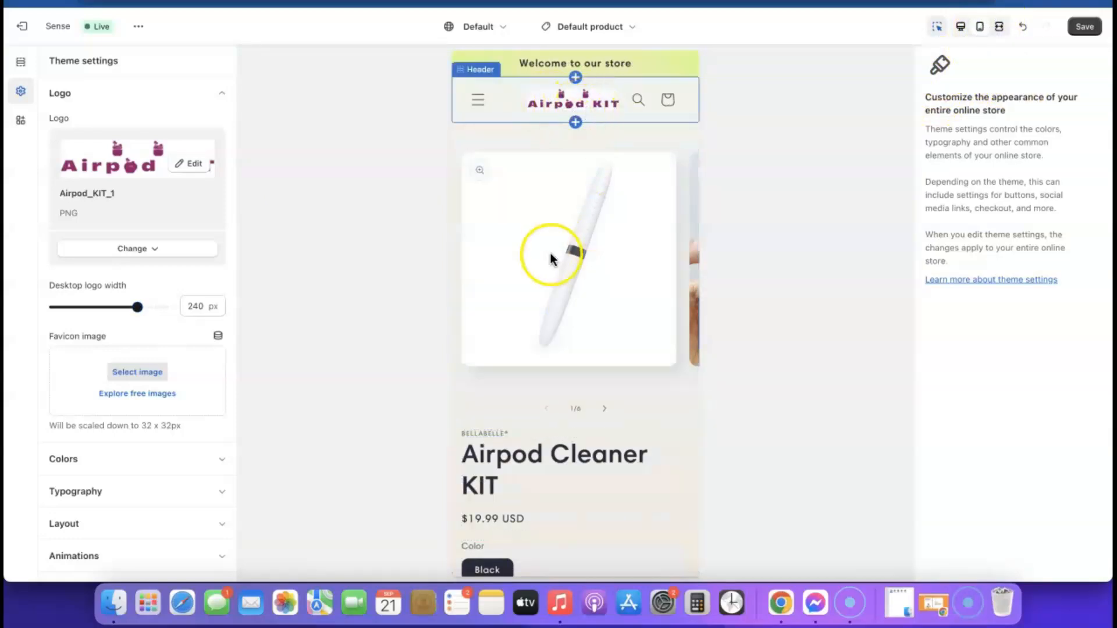
click(960, 26)
click(21, 92)
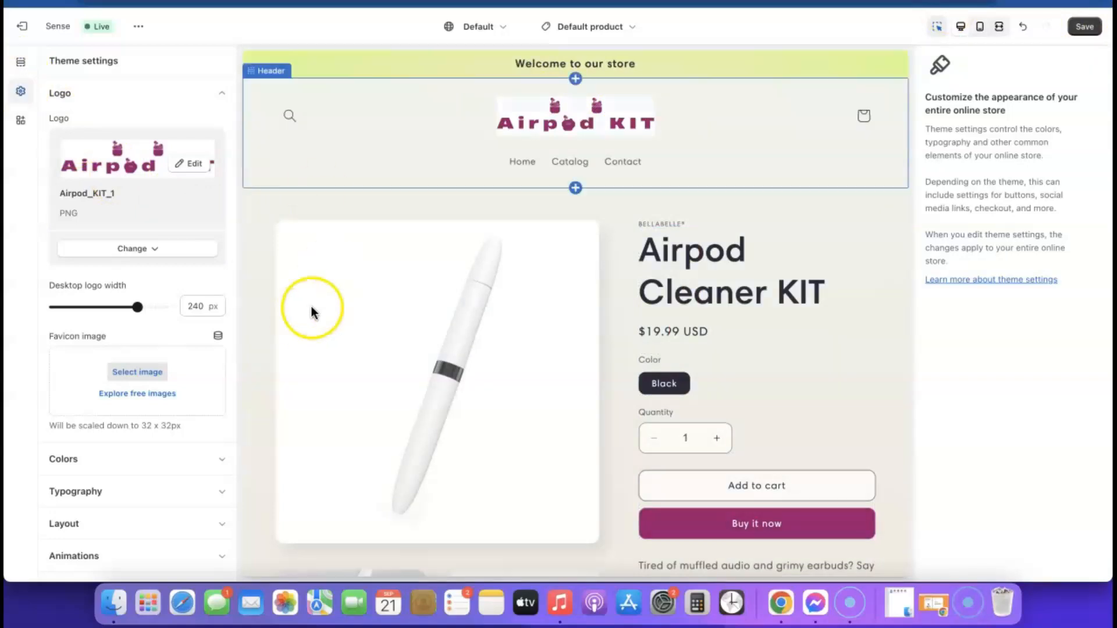
click(221, 94)
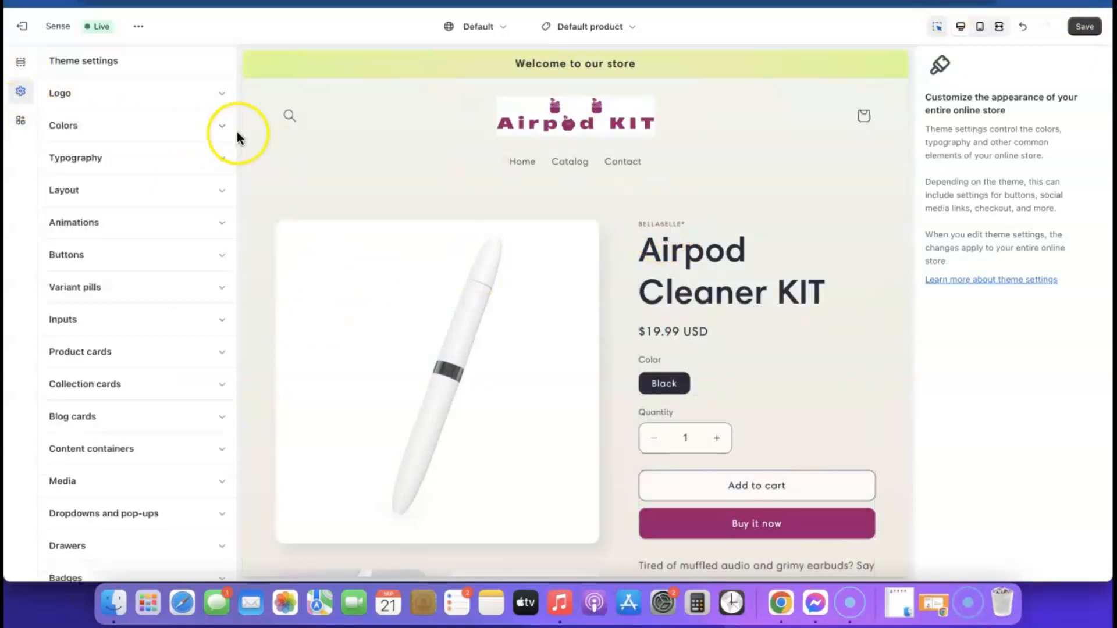
Step: Set colour Scheme 1's background to pure white (#FFF)
click(224, 129)
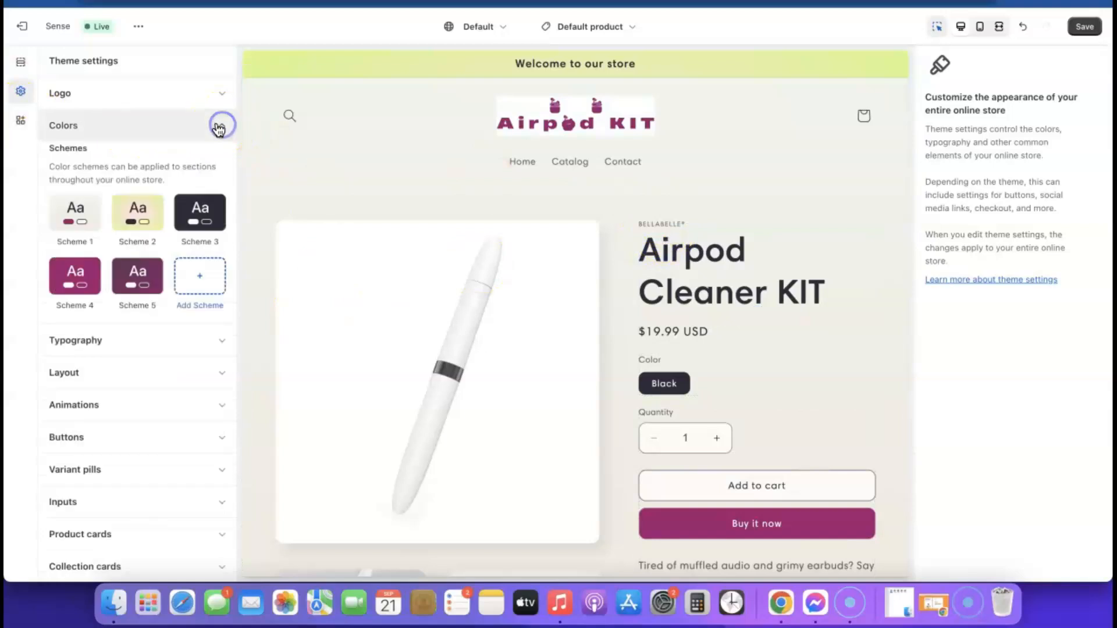
click(74, 216)
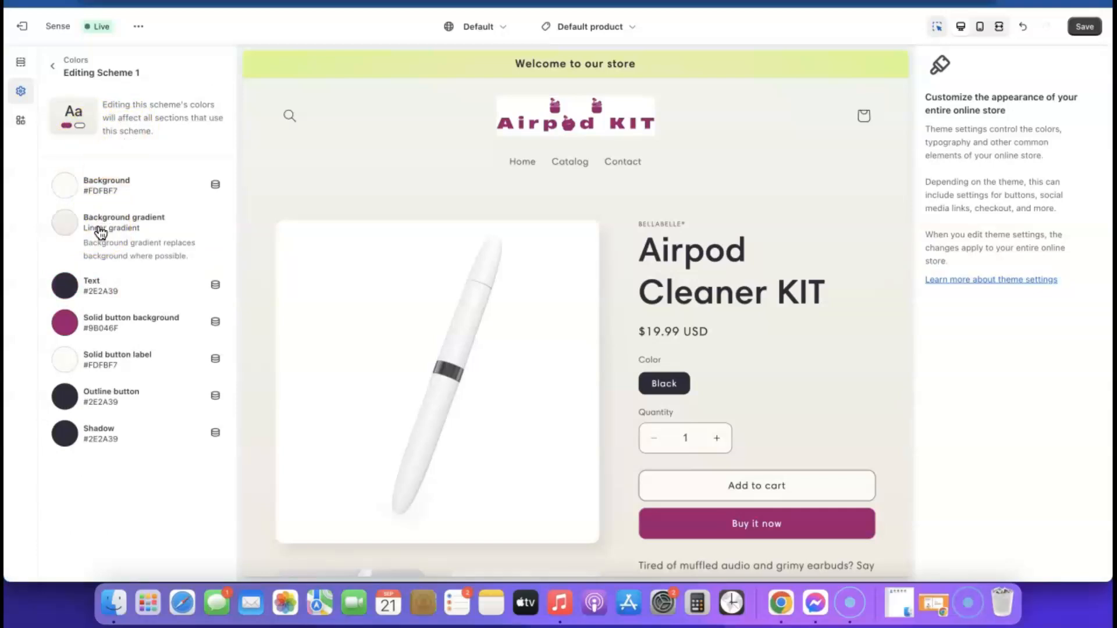
click(69, 188)
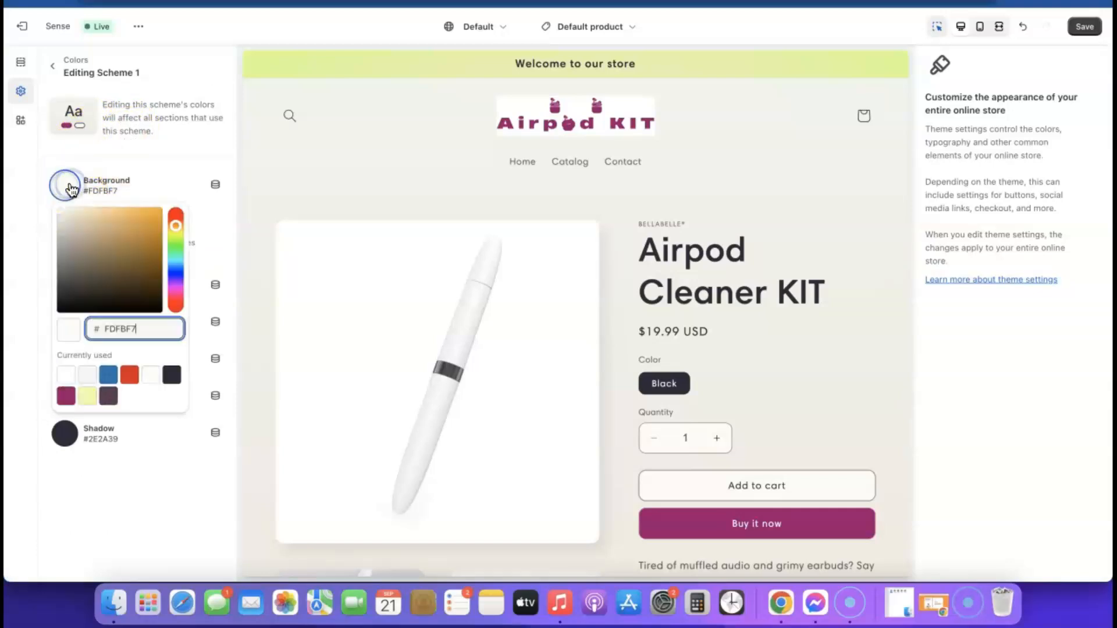
click(66, 374)
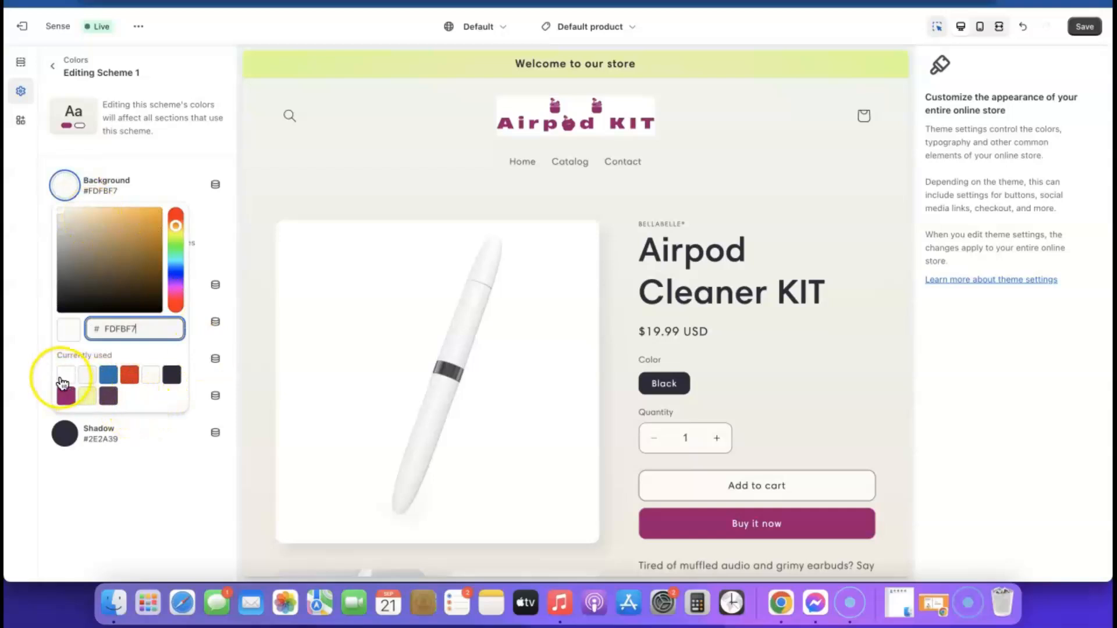
click(115, 465)
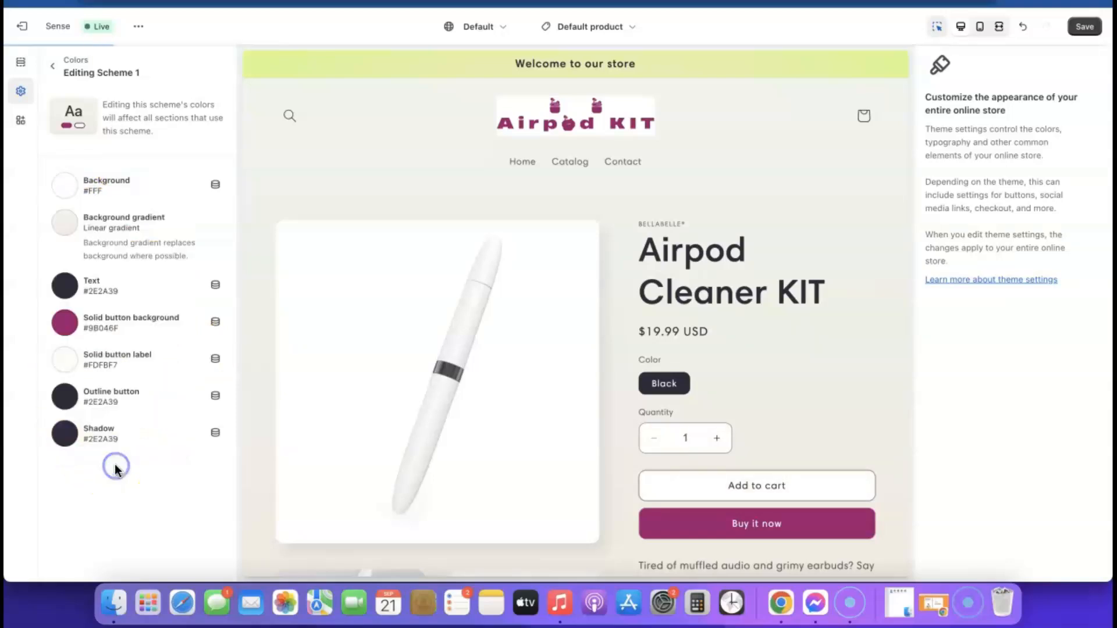
Step: Remove Scheme 1's background gradient and go back to the colour schemes list
click(117, 219)
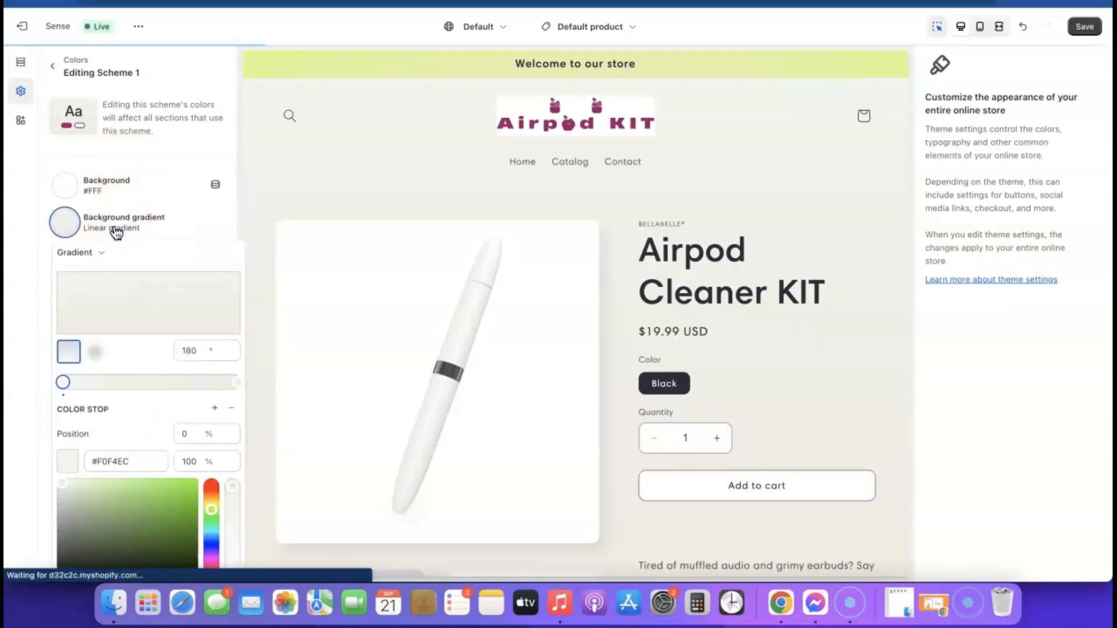
click(190, 221)
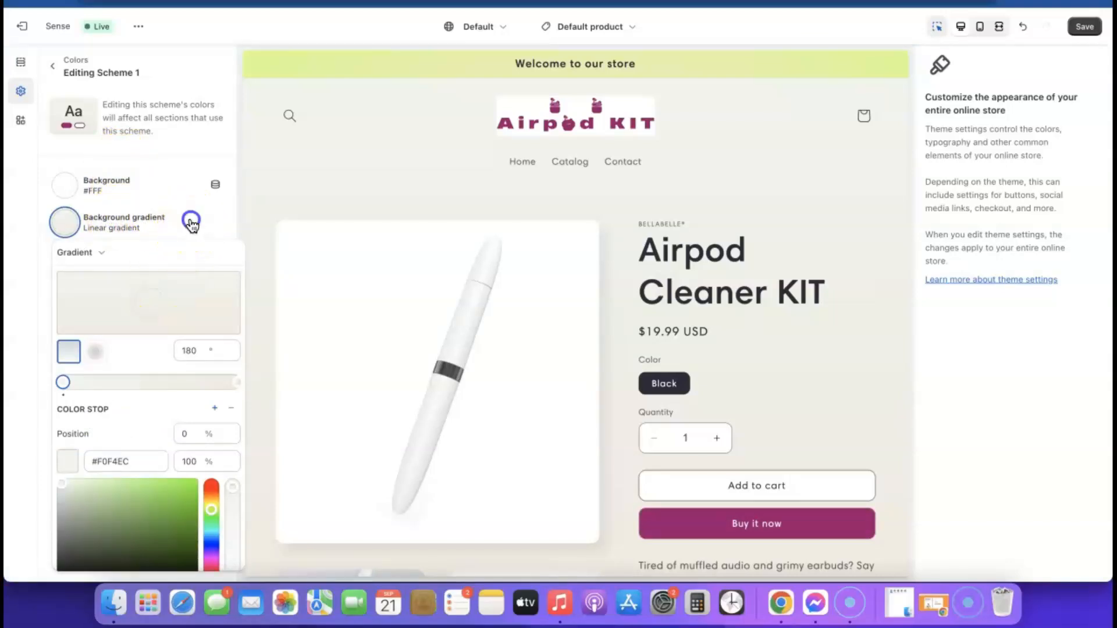
click(135, 223)
scroll(136, 378, down, 5)
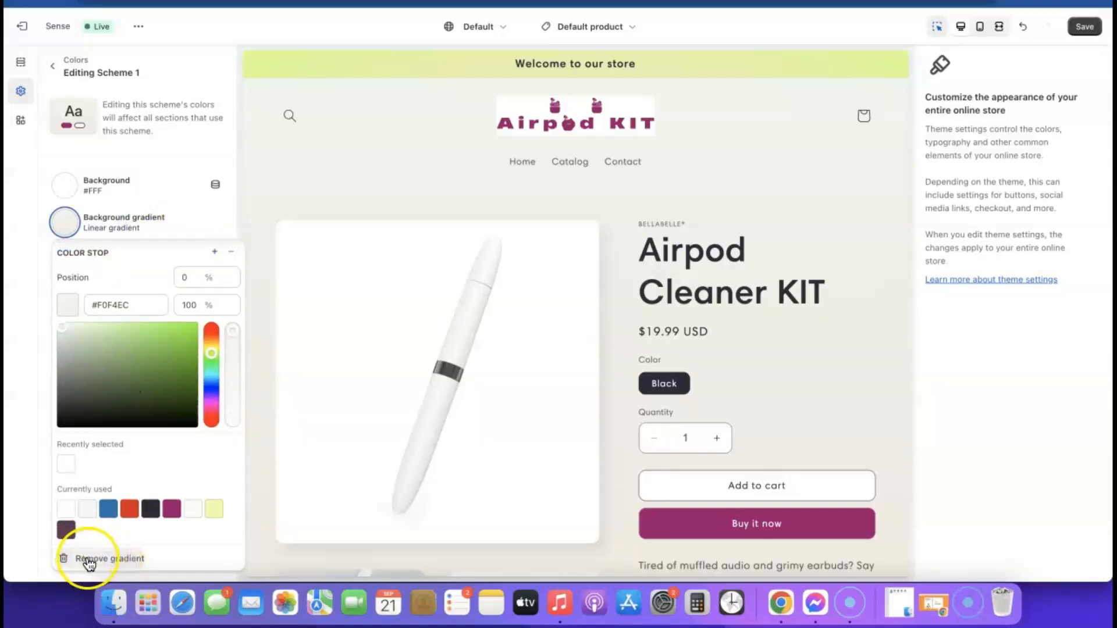
click(115, 560)
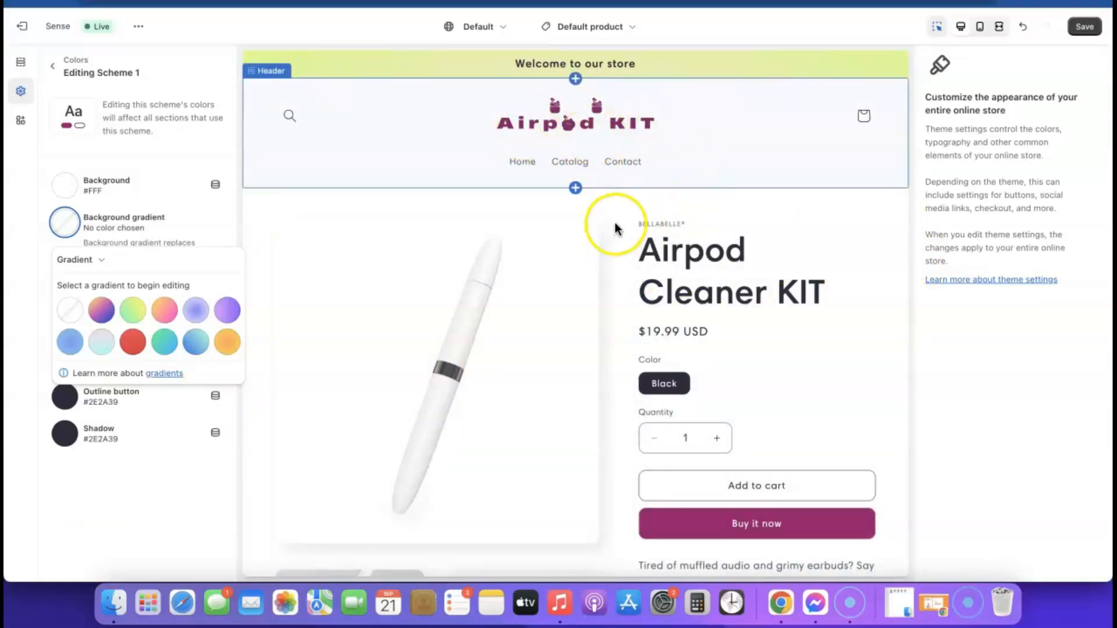
scroll(779, 407, down, 2)
scroll(767, 337, down, 20)
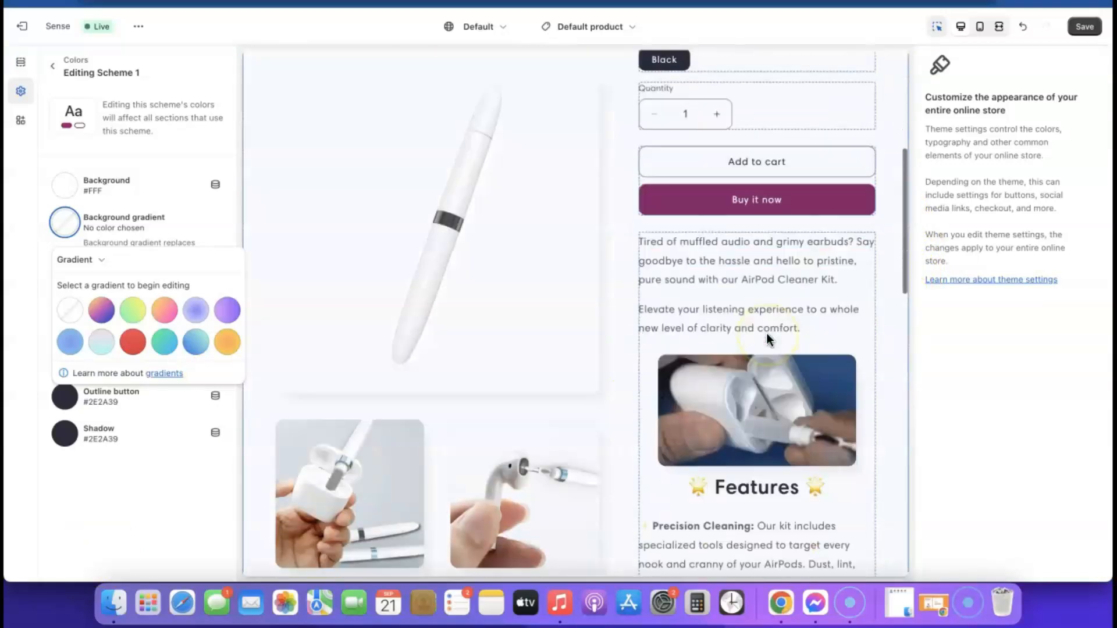
scroll(766, 339, up, 20)
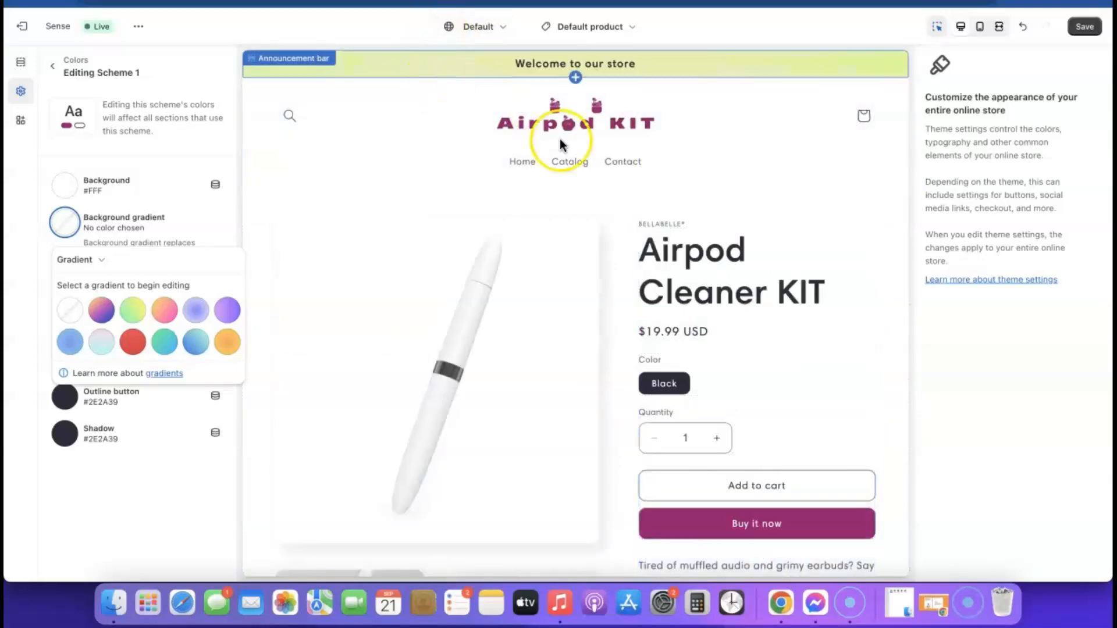
scroll(662, 170, down, 20)
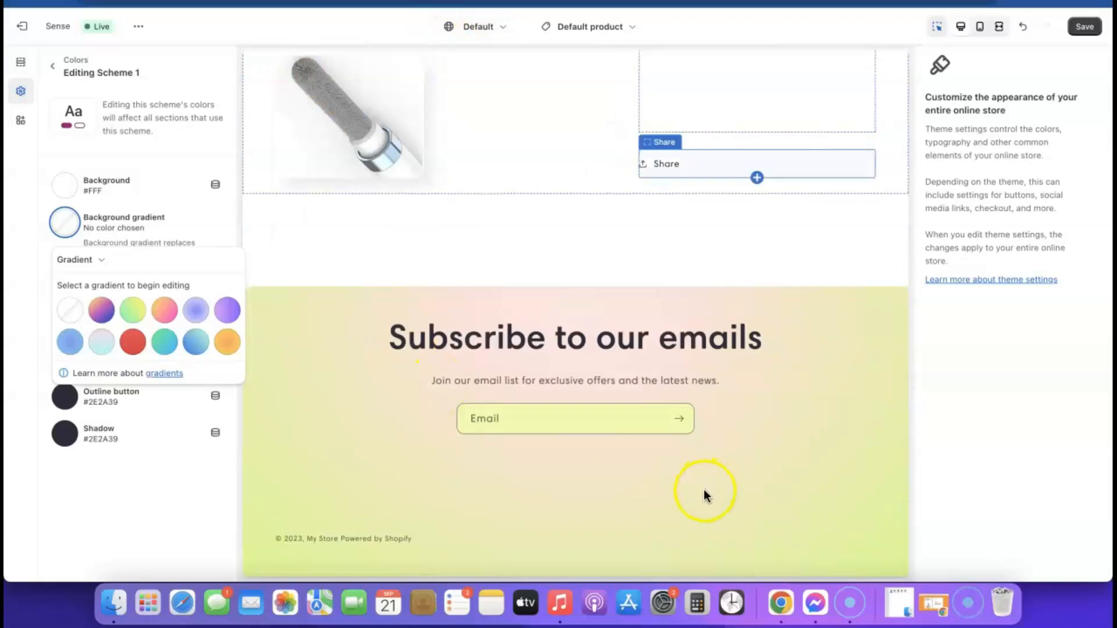
click(56, 148)
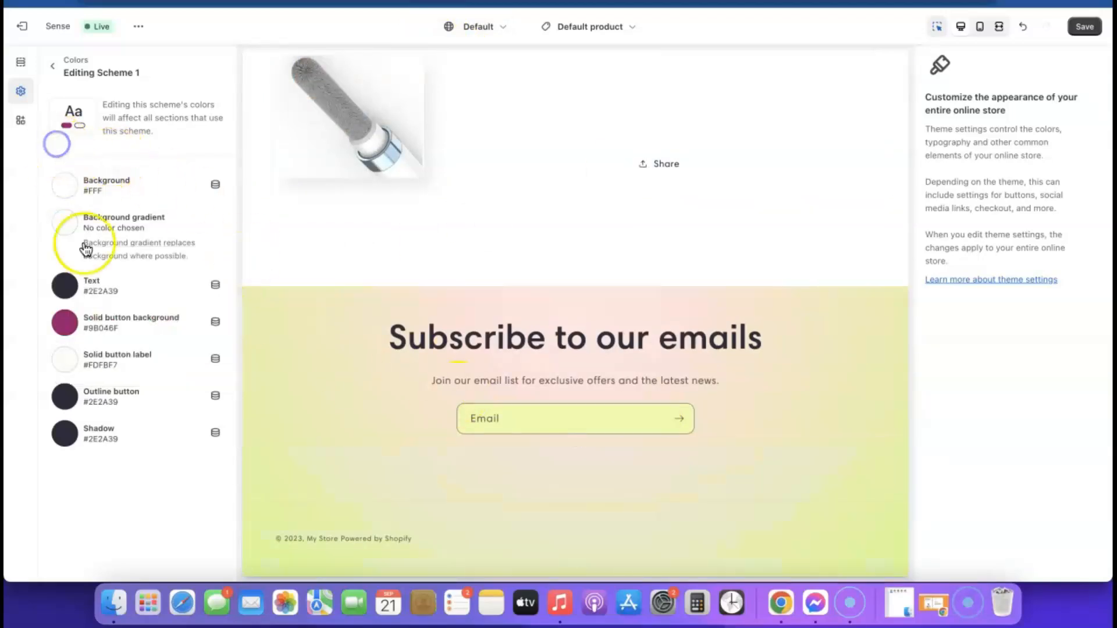
click(53, 66)
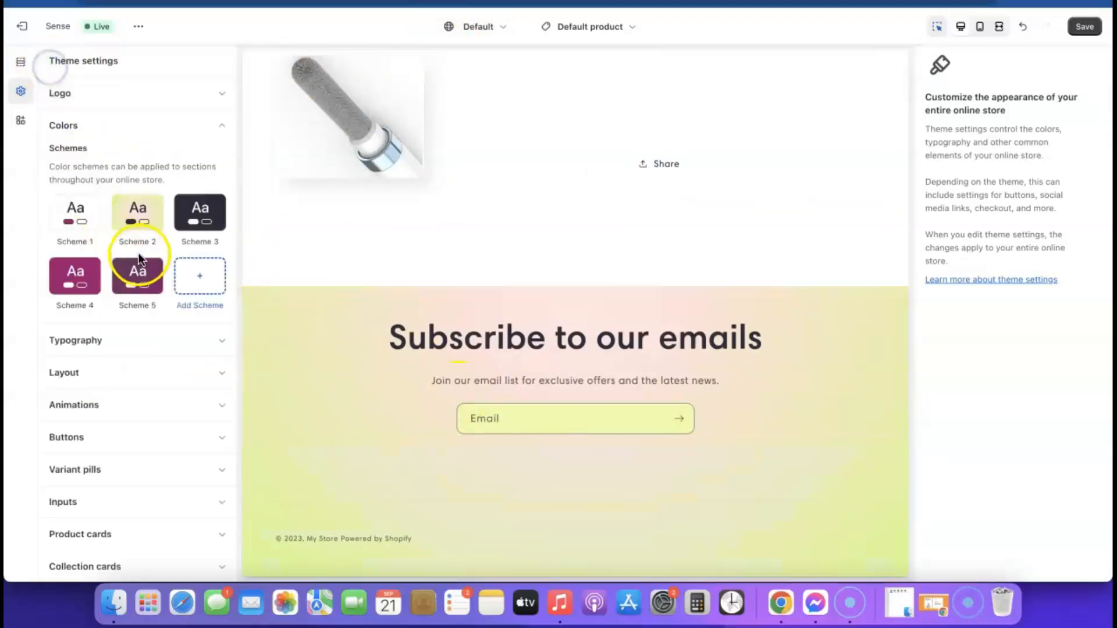
Step: Remove Scheme 2's radial background gradient, leaving a plain #EDFFA7 background
click(138, 216)
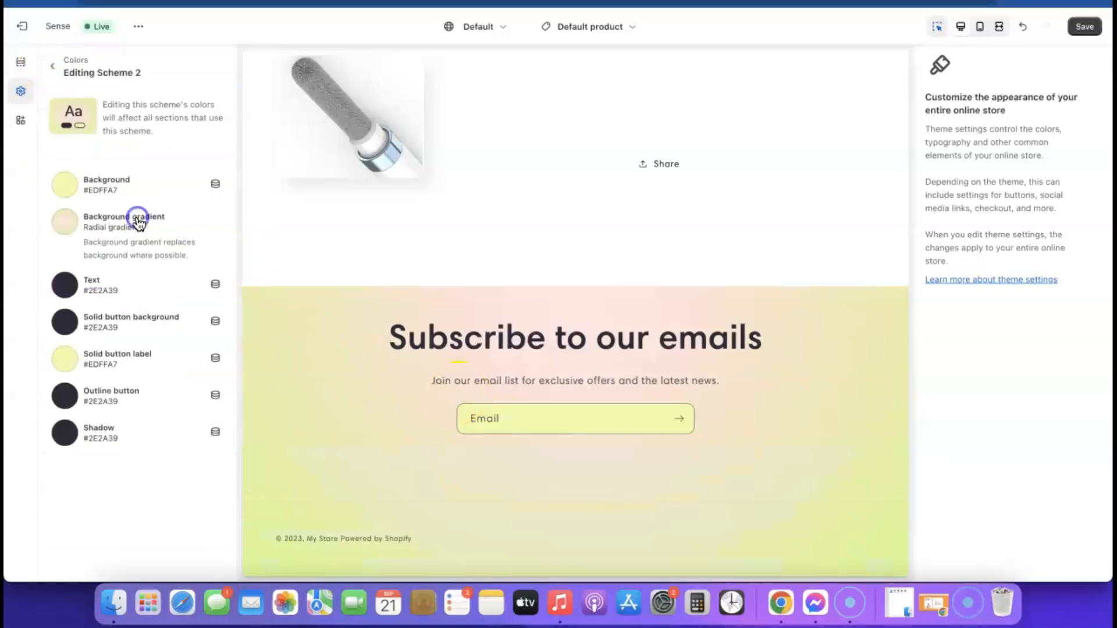
click(109, 224)
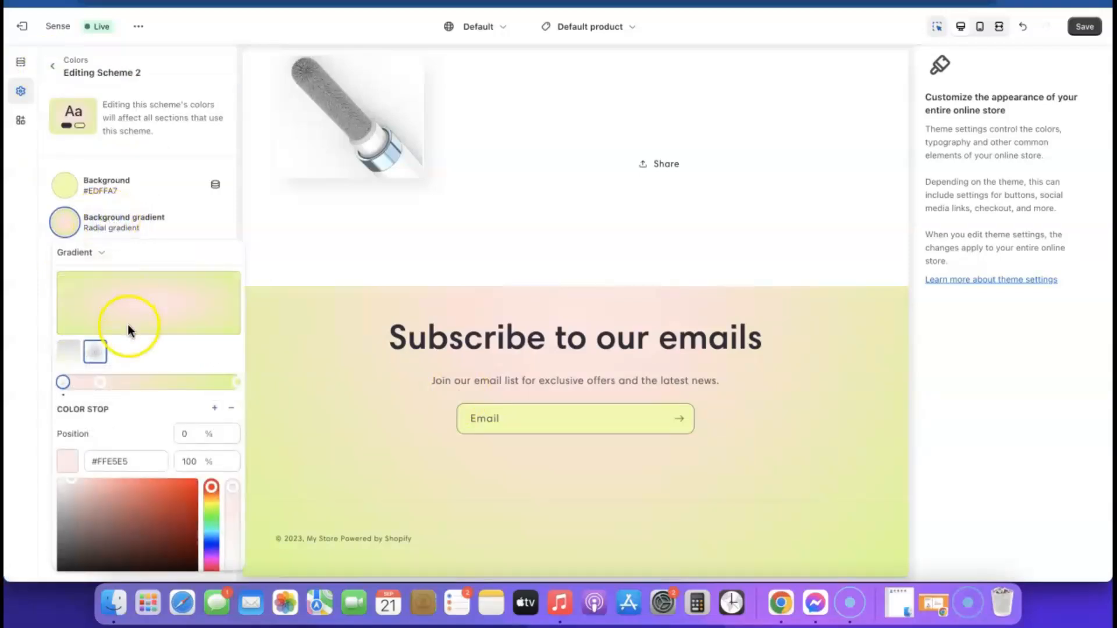
scroll(127, 329, down, 3)
click(108, 559)
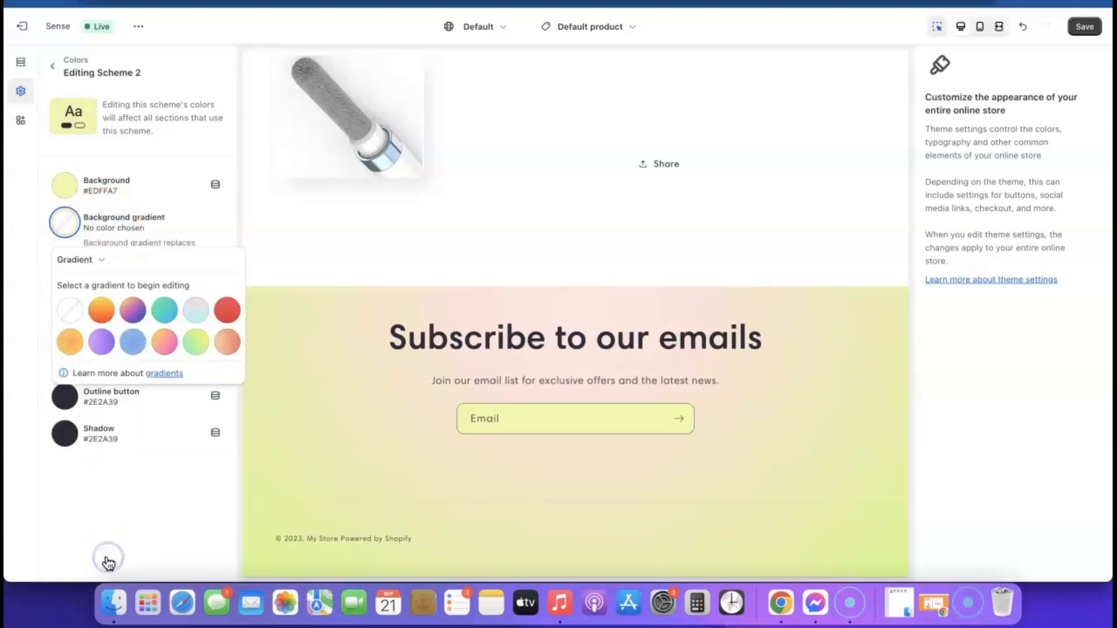
click(58, 490)
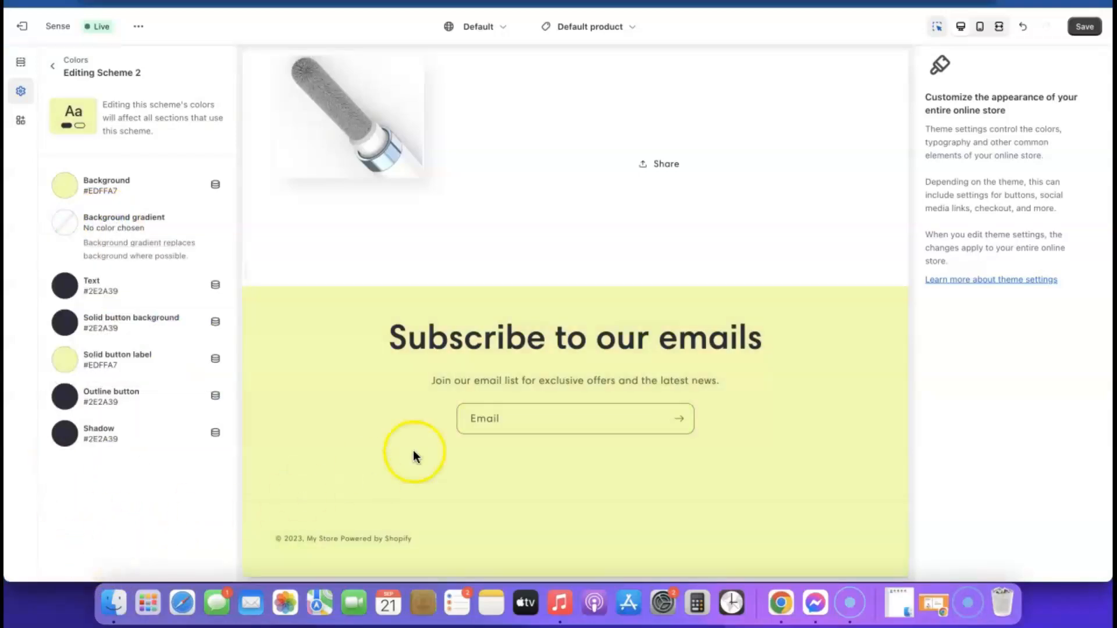
scroll(294, 379, up, 10)
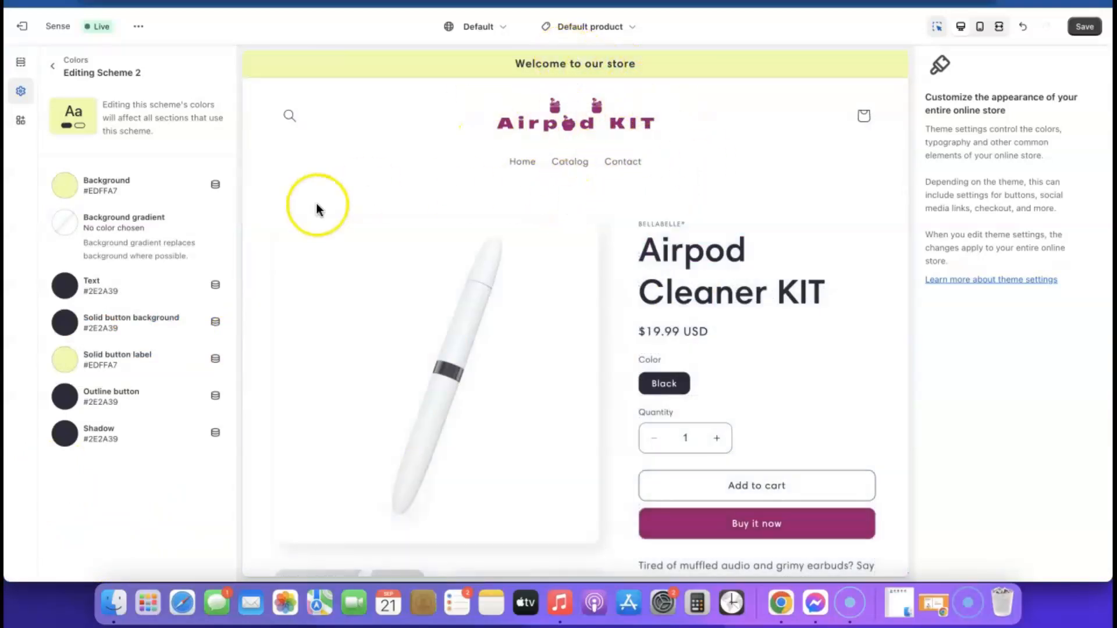
click(66, 186)
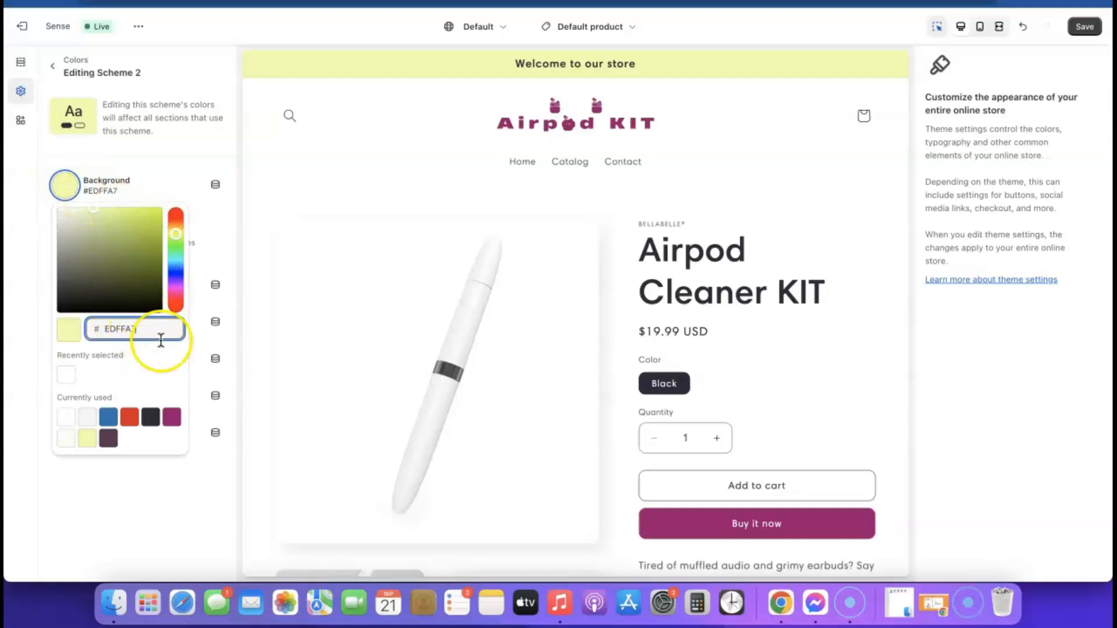
Step: Set Scheme 2's background to pale pink #E1C3D8, starting from the magenta swatch
click(171, 417)
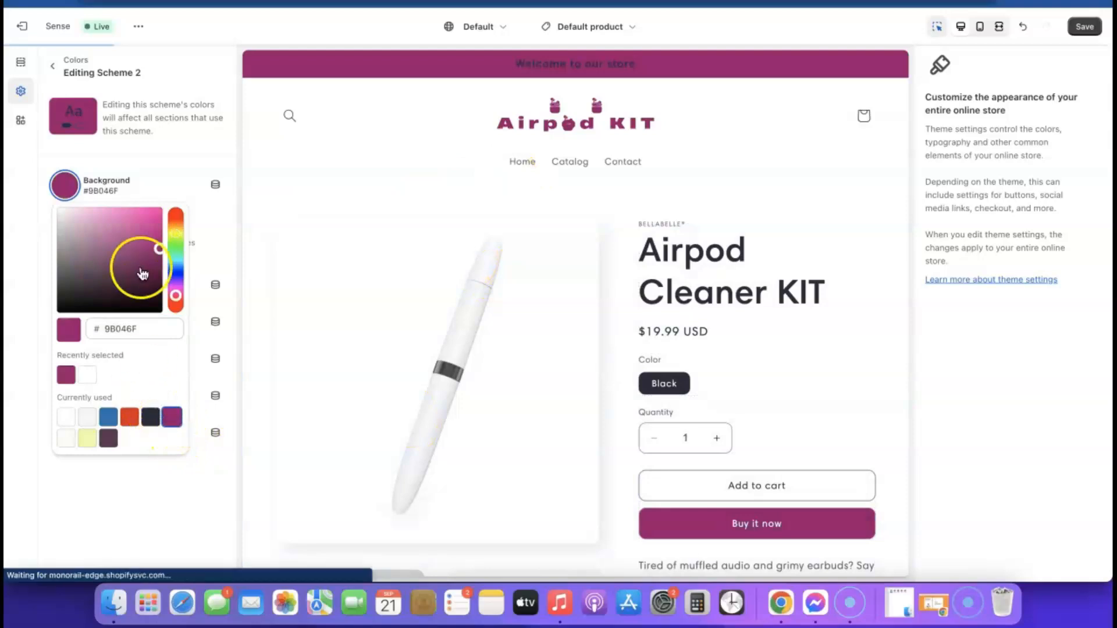
drag(156, 264, 70, 224)
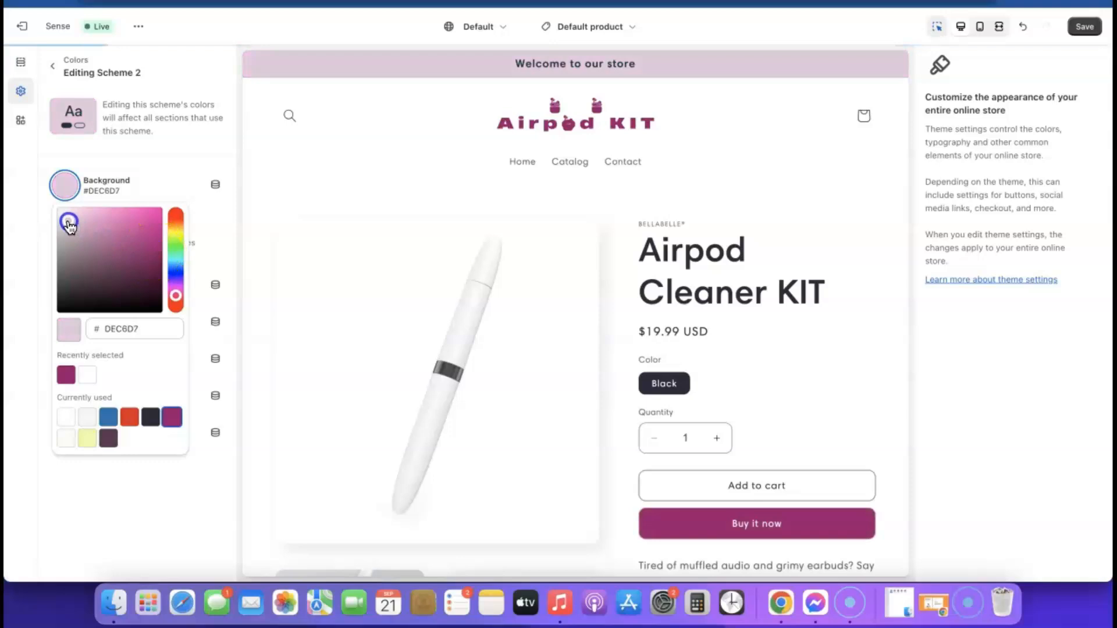
drag(70, 226, 70, 220)
Step: Copy the hex code E1C3D8 and close the colour chooser
click(156, 331)
double_click(155, 330)
right_click(154, 330)
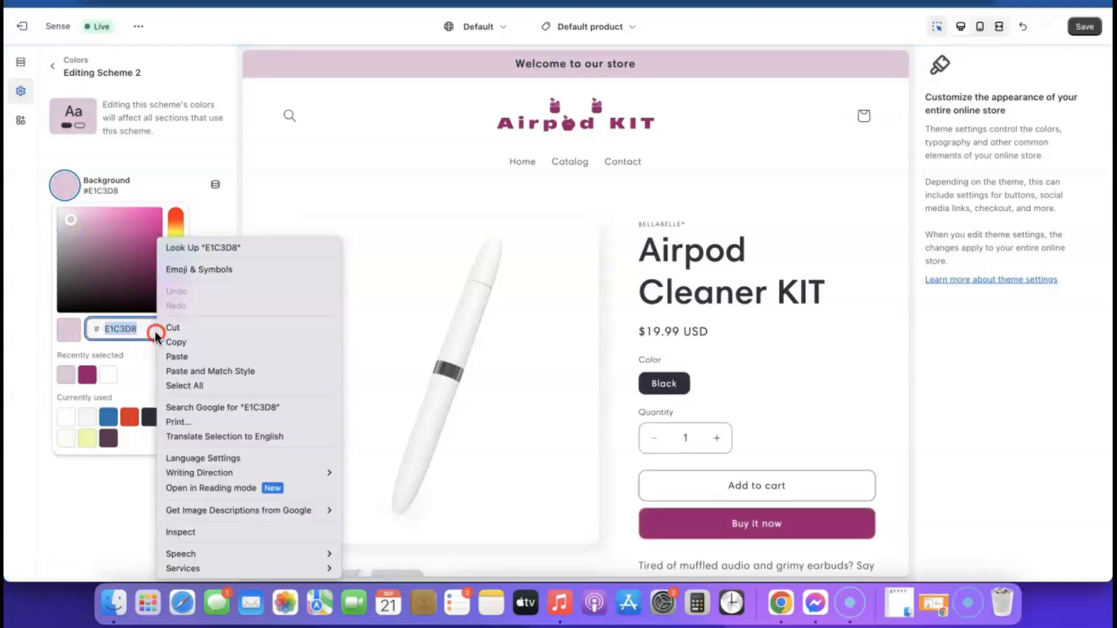
click(183, 341)
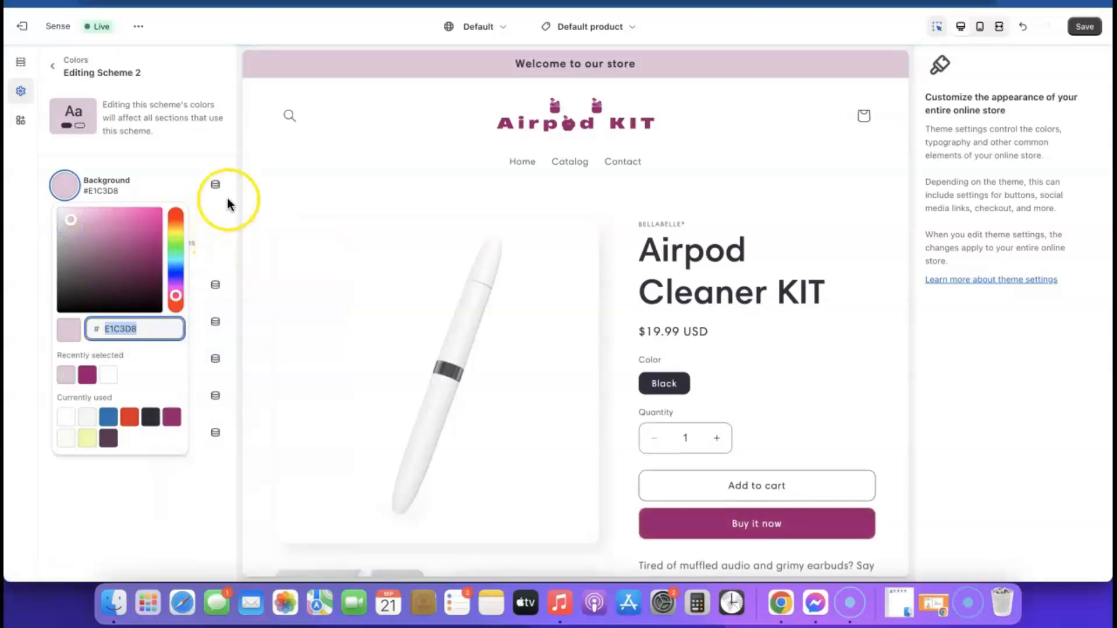
click(240, 188)
scroll(474, 353, down, 1)
scroll(475, 353, down, 15)
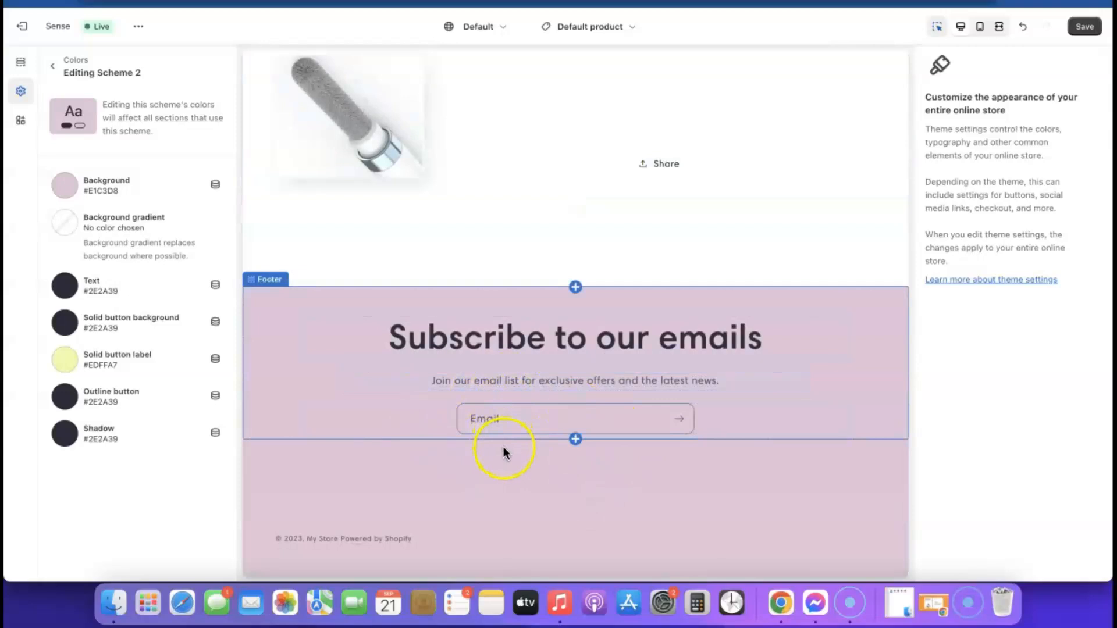
scroll(504, 446, up, 15)
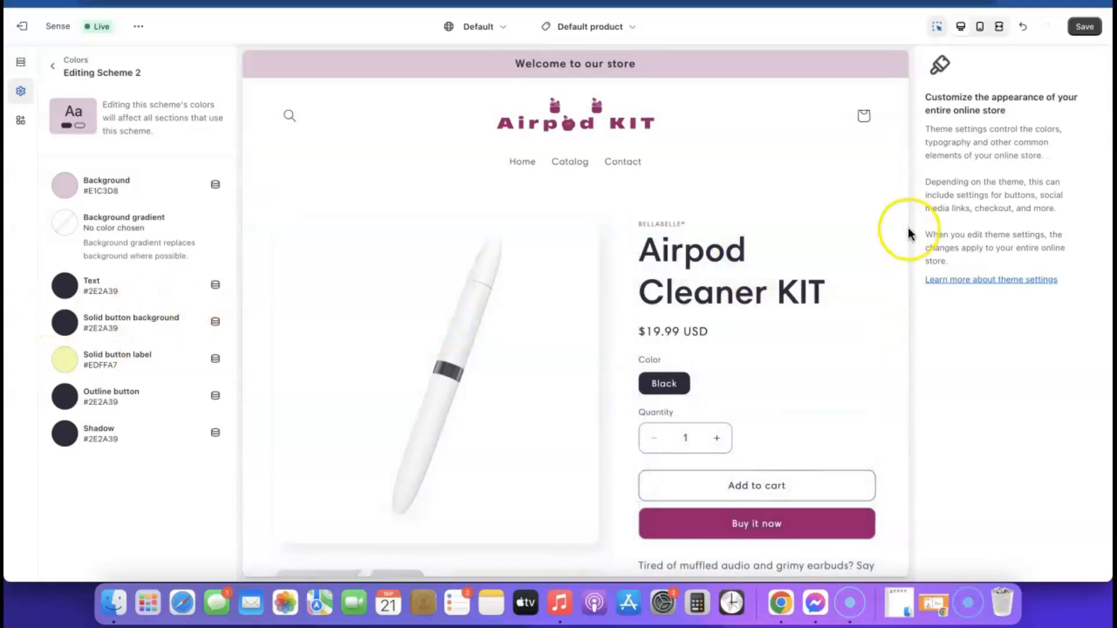
Step: Save the pink theme colour changes
click(1085, 26)
scroll(678, 264, down, 15)
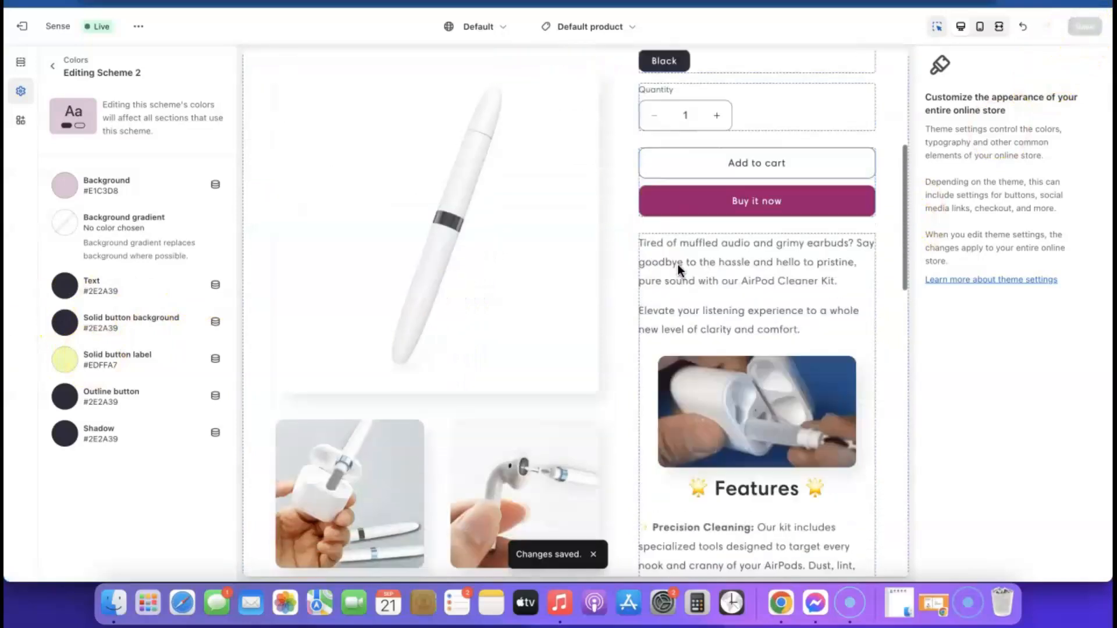
scroll(678, 268, down, 10)
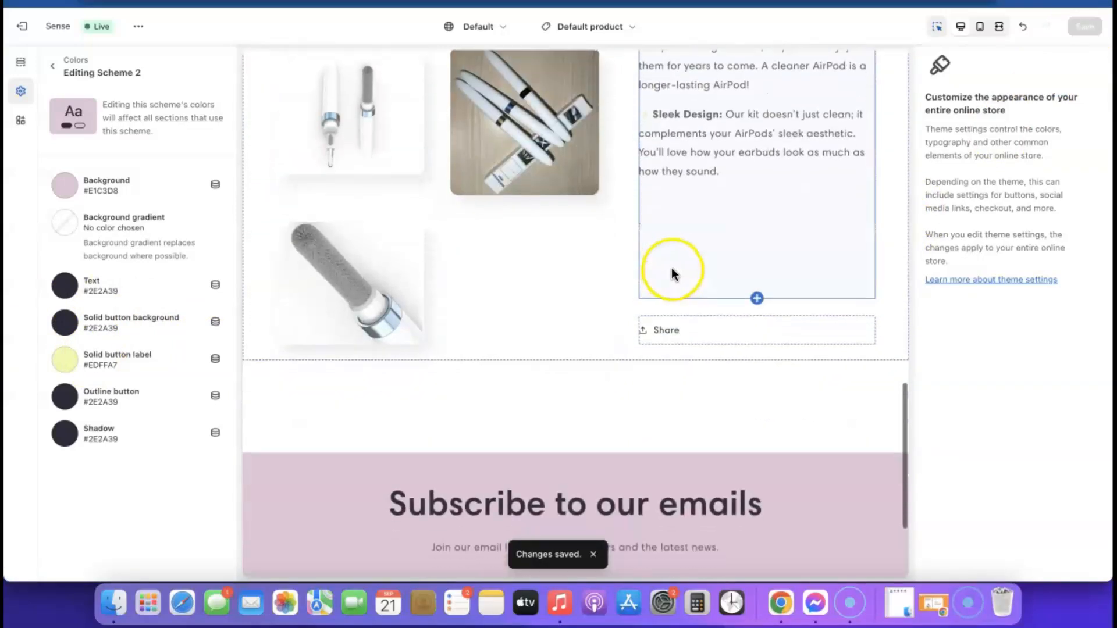
scroll(767, 228, up, 20)
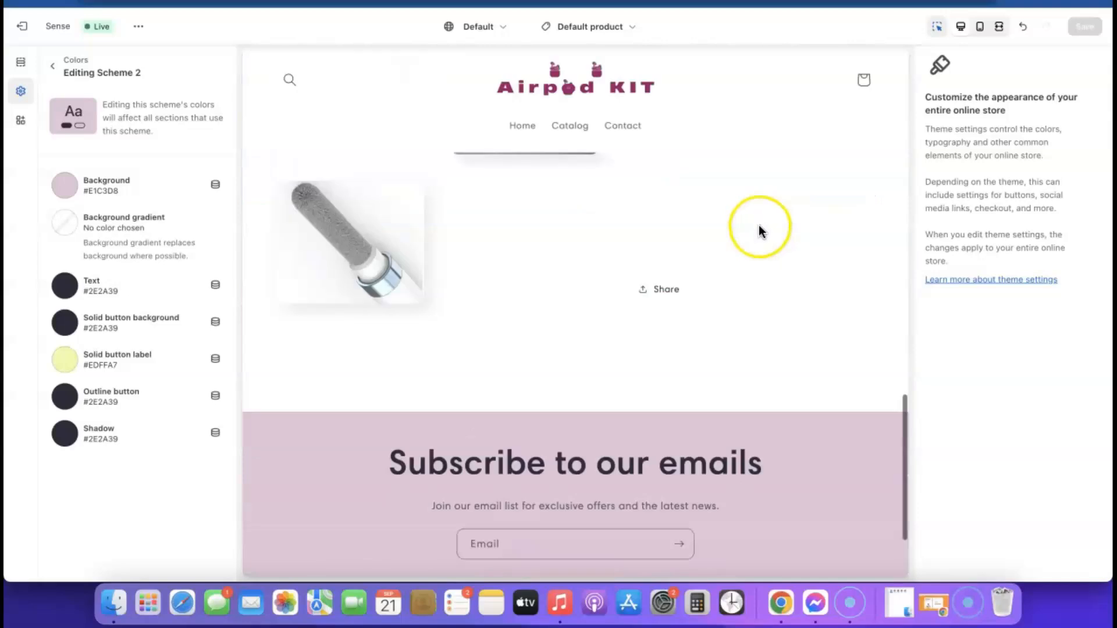
Step: View the live store and open the Airpod Cleaner KIT product page
click(139, 26)
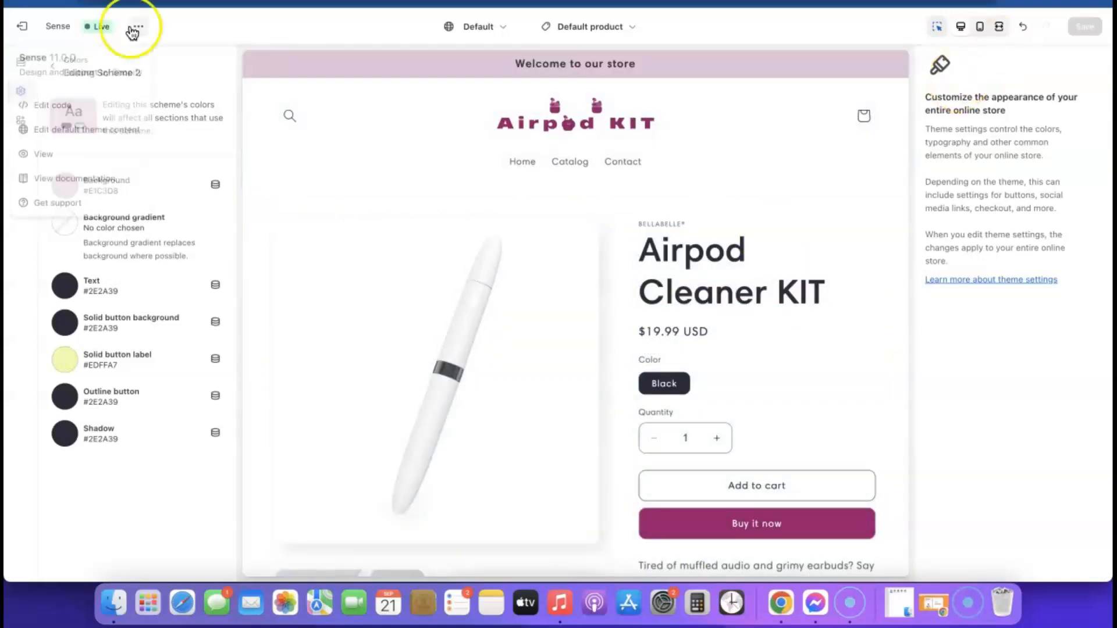
click(47, 156)
scroll(650, 186, down, 10)
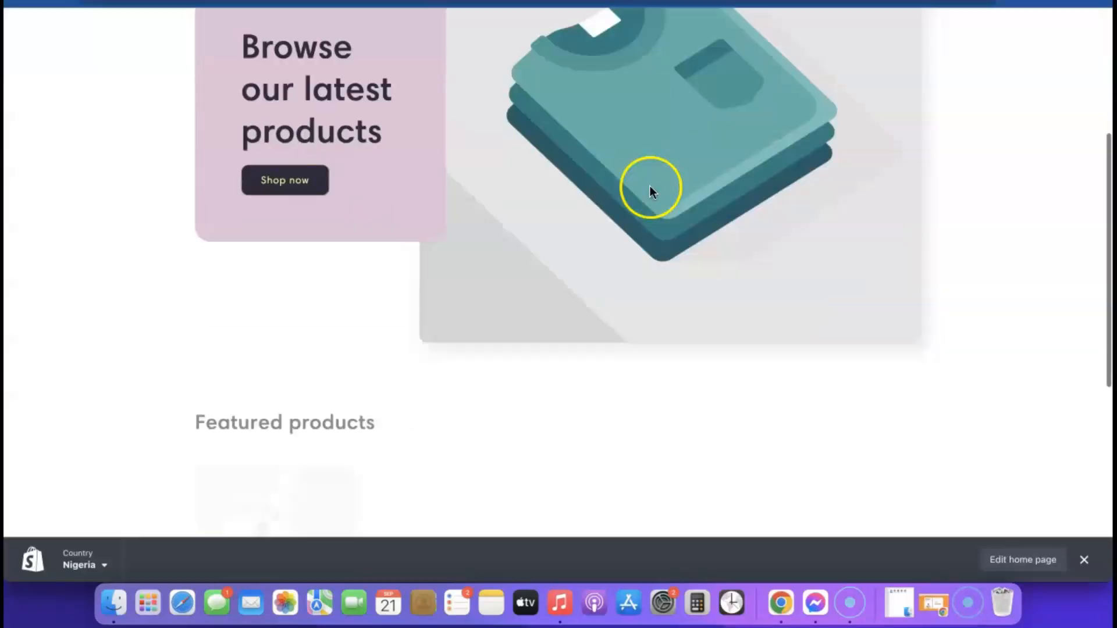
scroll(650, 191, up, 10)
scroll(650, 191, down, 10)
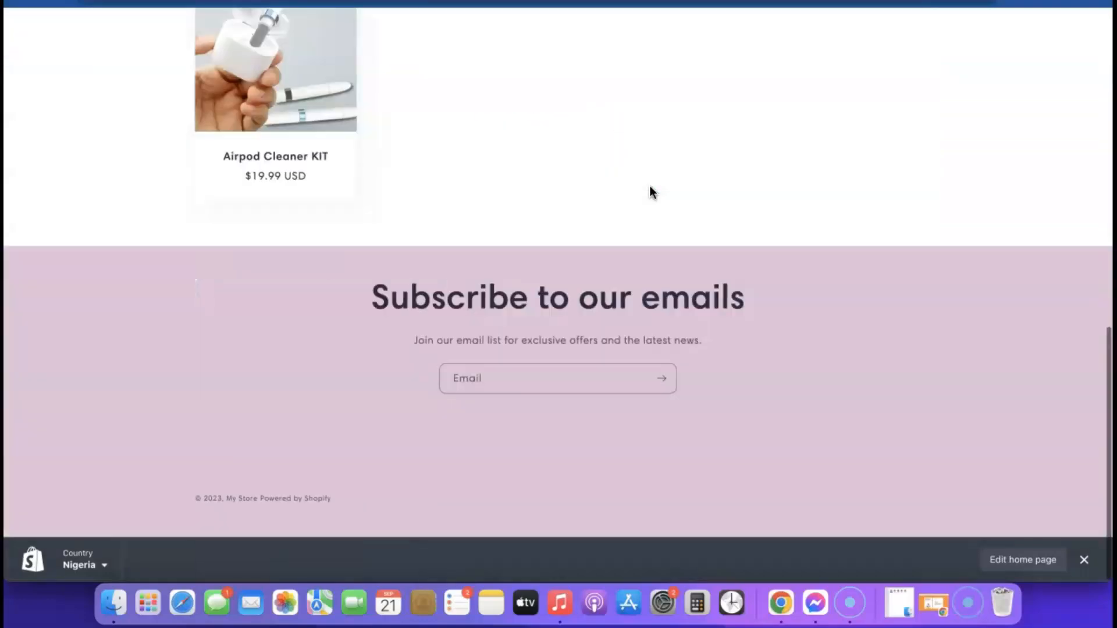
click(340, 122)
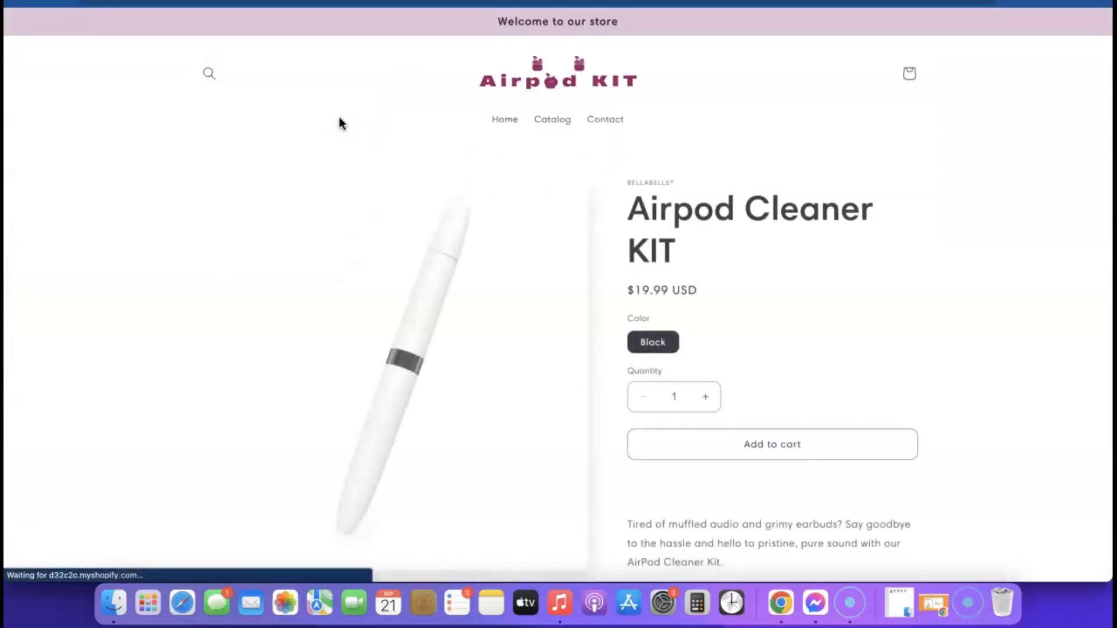
scroll(729, 187, down, 3)
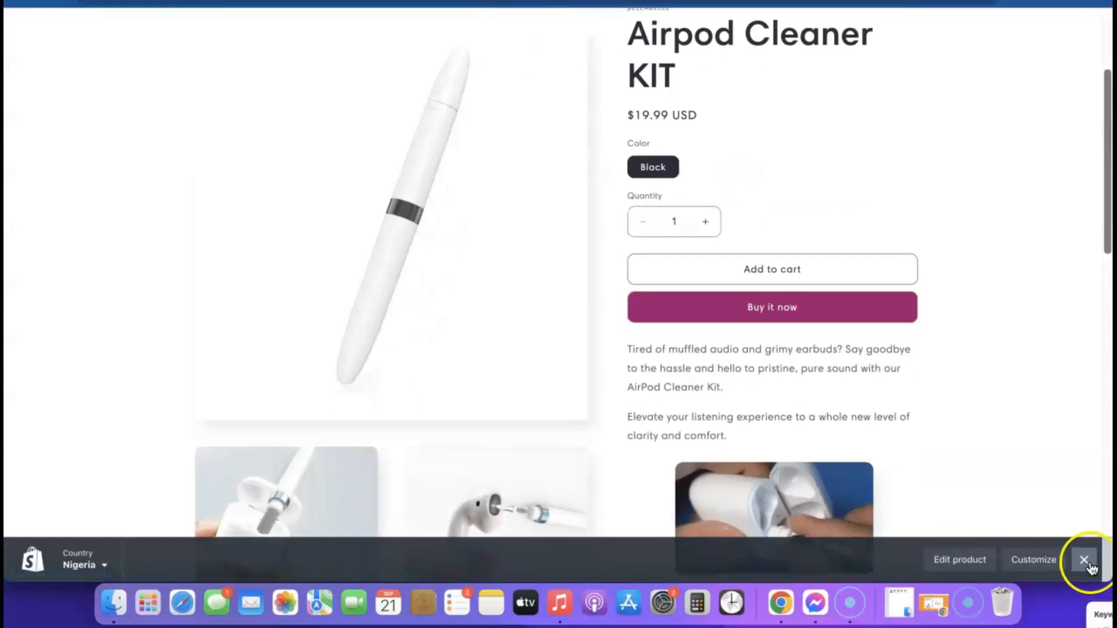
Step: Dismiss the preview bar, look over the product page, and return to the theme editor
click(1084, 559)
scroll(678, 338, down, 5)
scroll(680, 348, down, 10)
scroll(680, 348, up, 20)
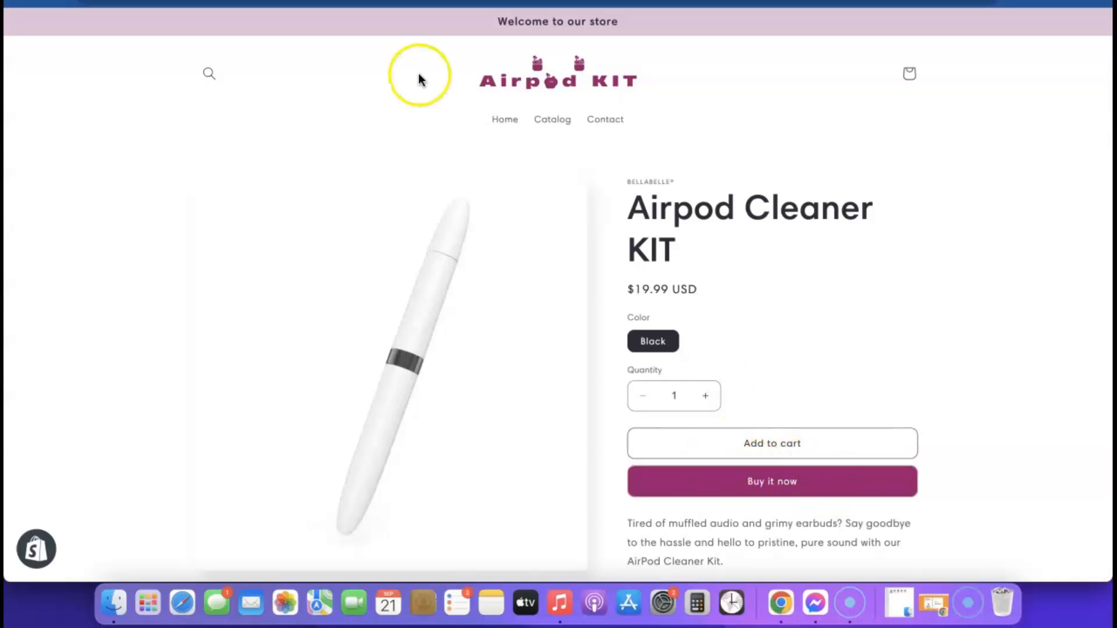
click(326, 2)
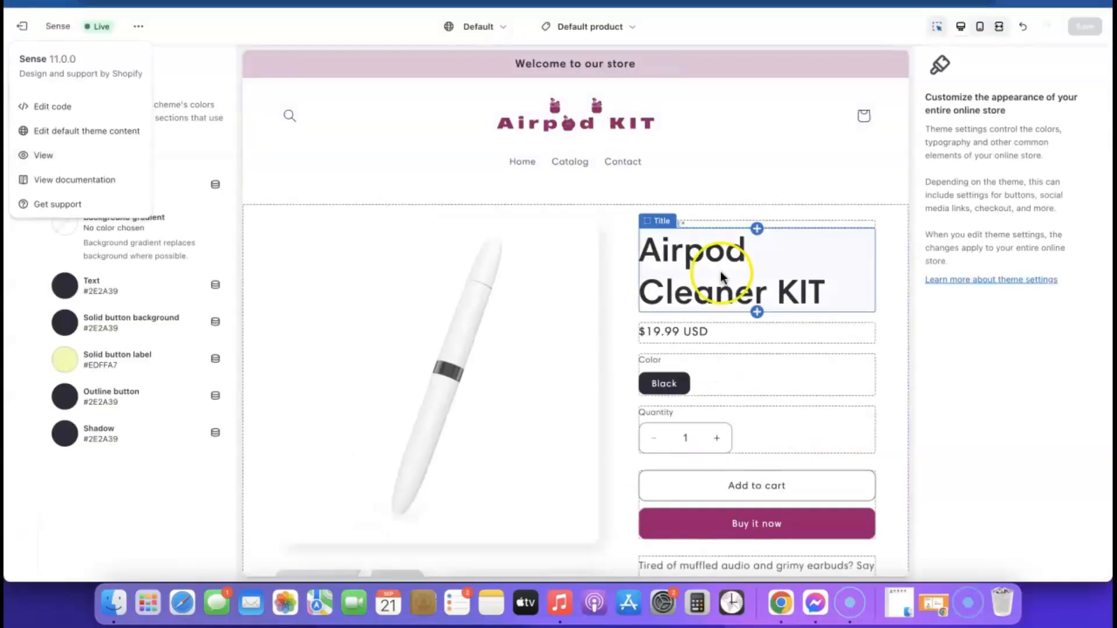
scroll(721, 277, down, 1)
scroll(721, 277, down, 2)
Step: Uncheck Show dynamic checkout buttons in the Buy buttons block and save
click(688, 375)
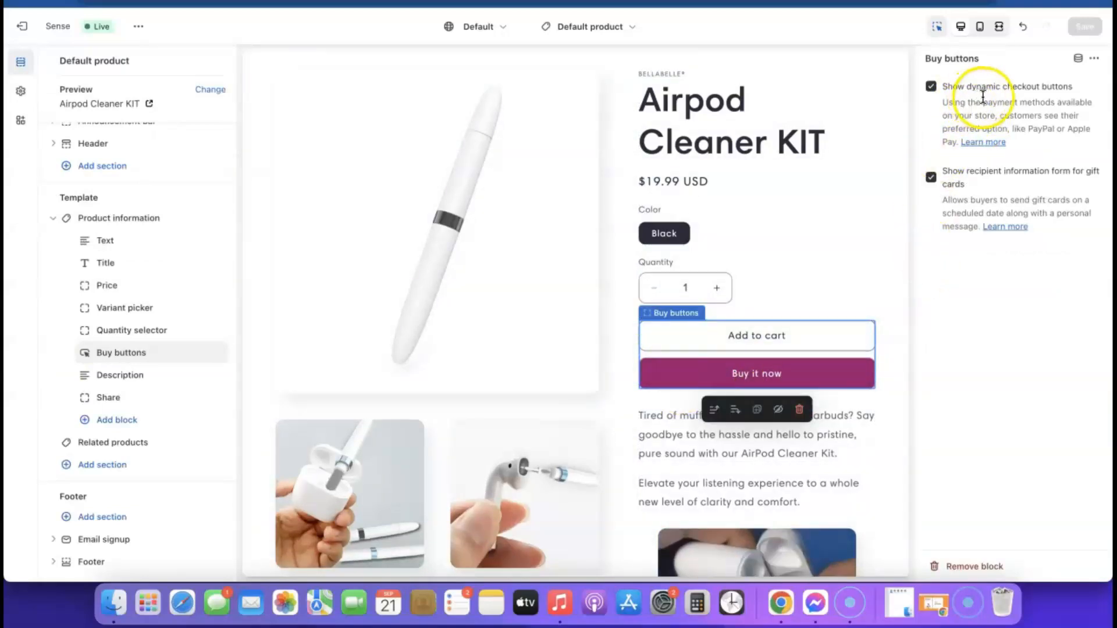
click(930, 86)
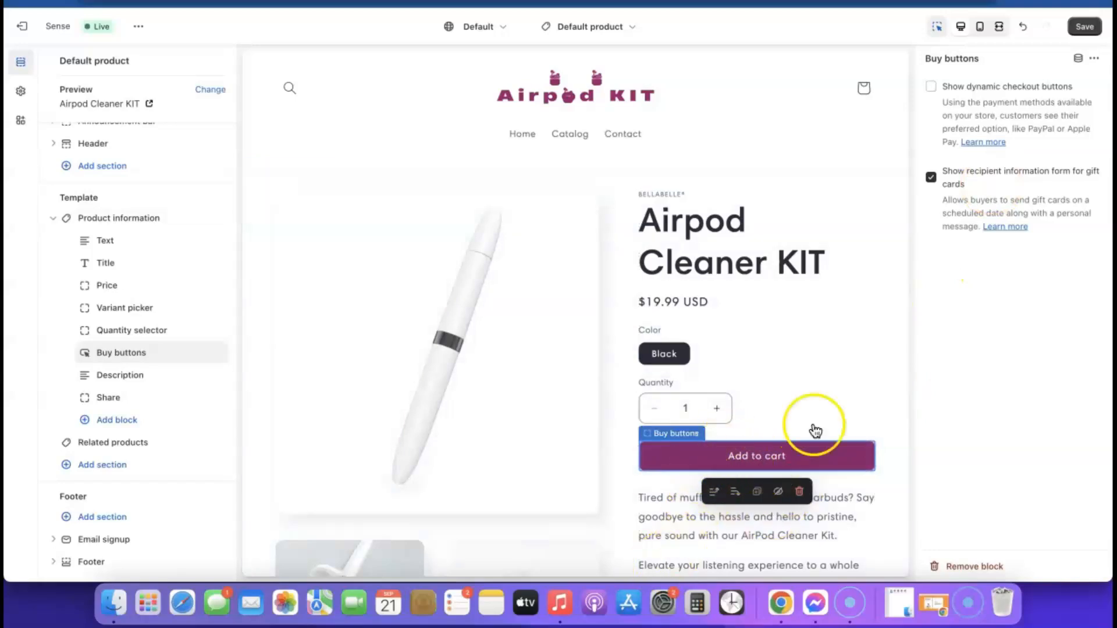
click(1084, 27)
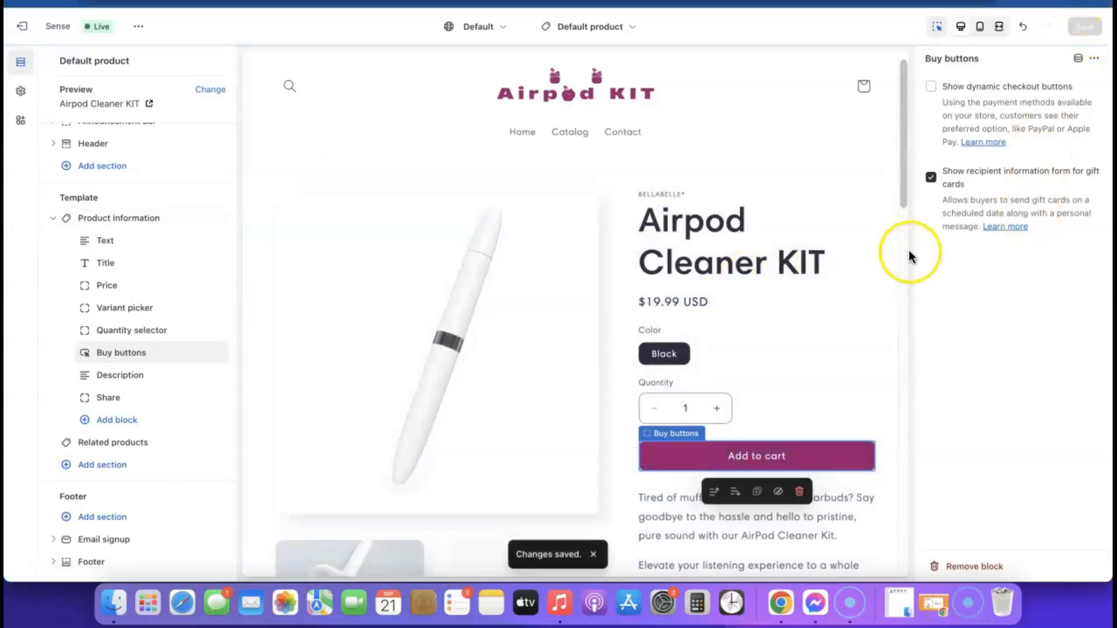
scroll(478, 259, down, 10)
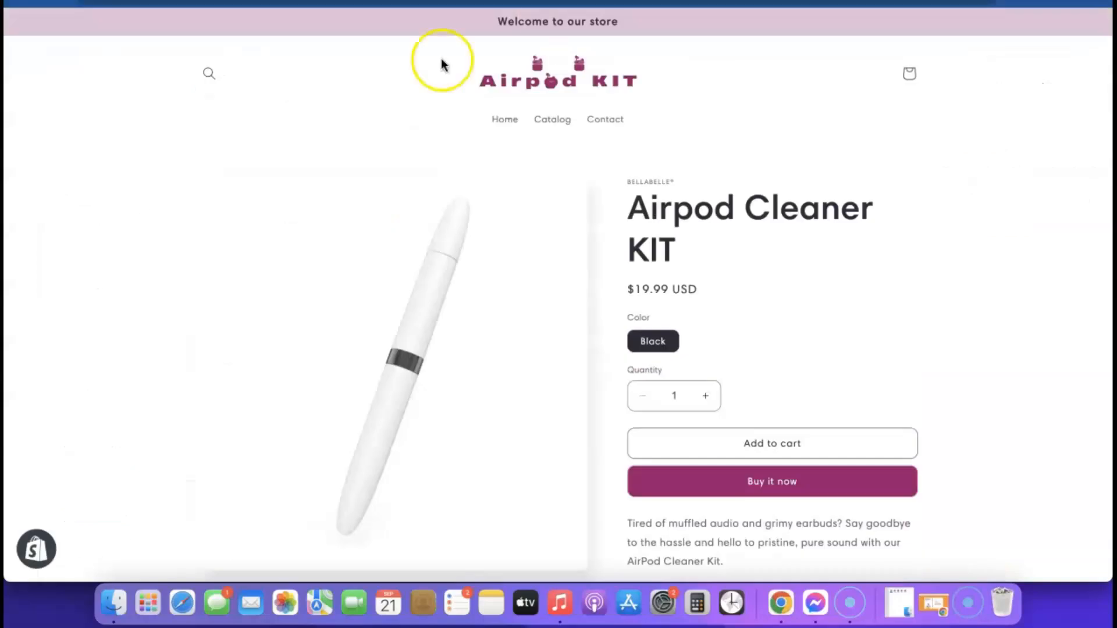
Step: Look over the product page preview to check the updated buttons
scroll(724, 116, down, 3)
scroll(710, 265, up, 4)
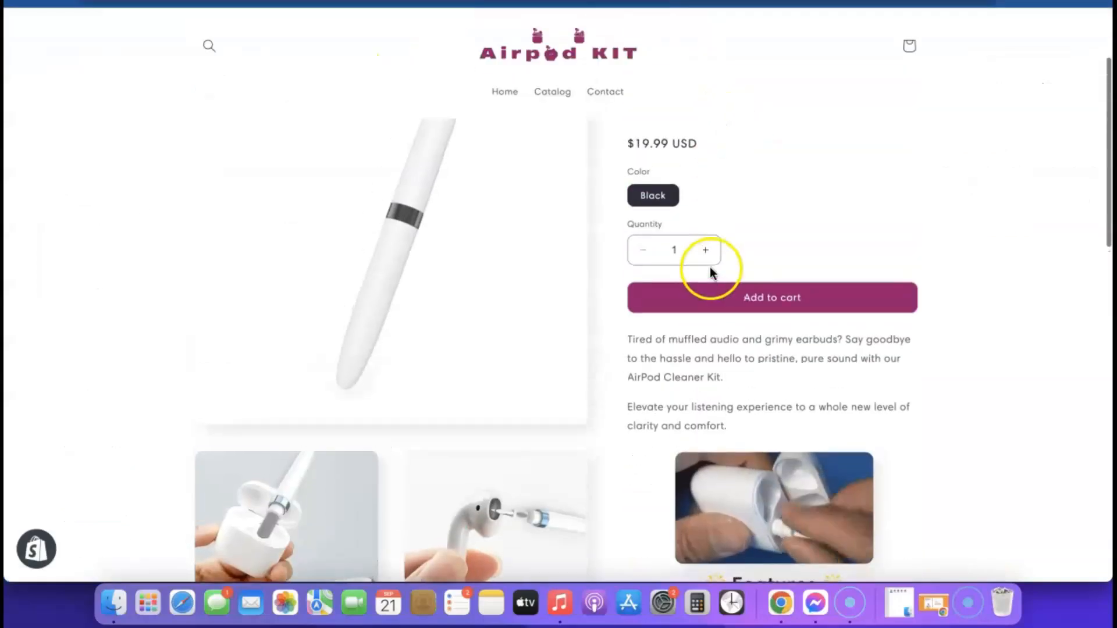
scroll(698, 271, down, 15)
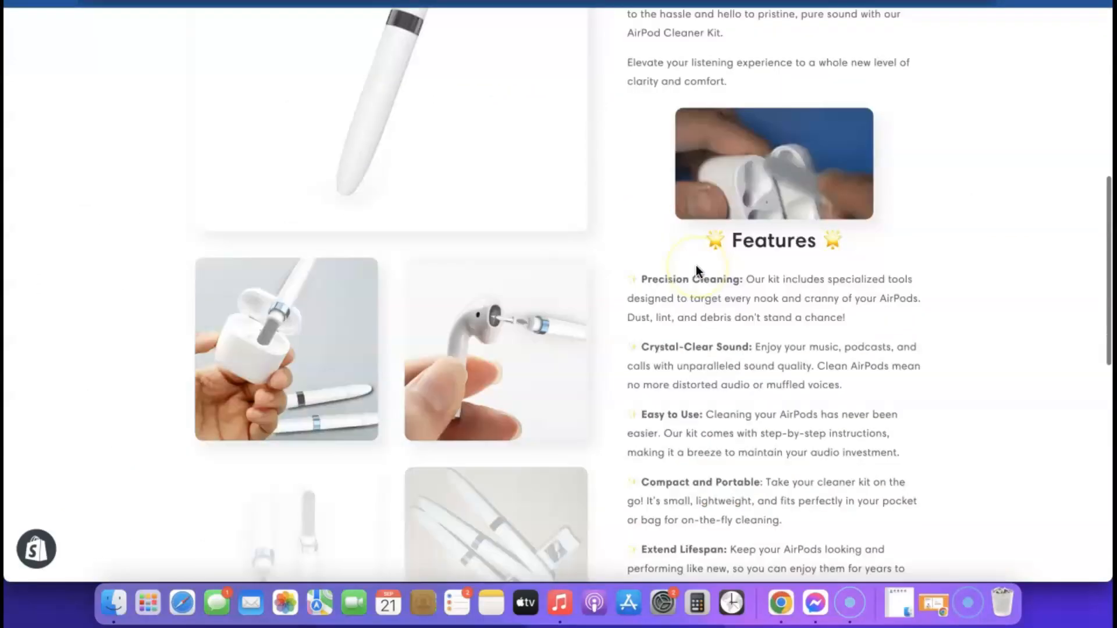
scroll(698, 271, up, 15)
click(696, 265)
click(610, 78)
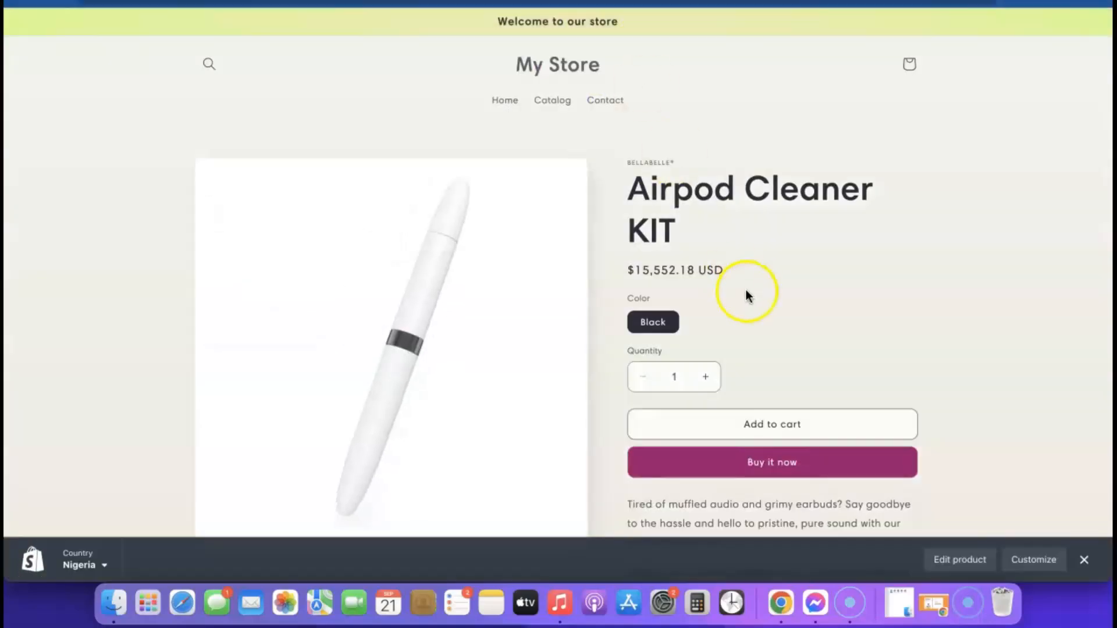
scroll(747, 295, down, 1)
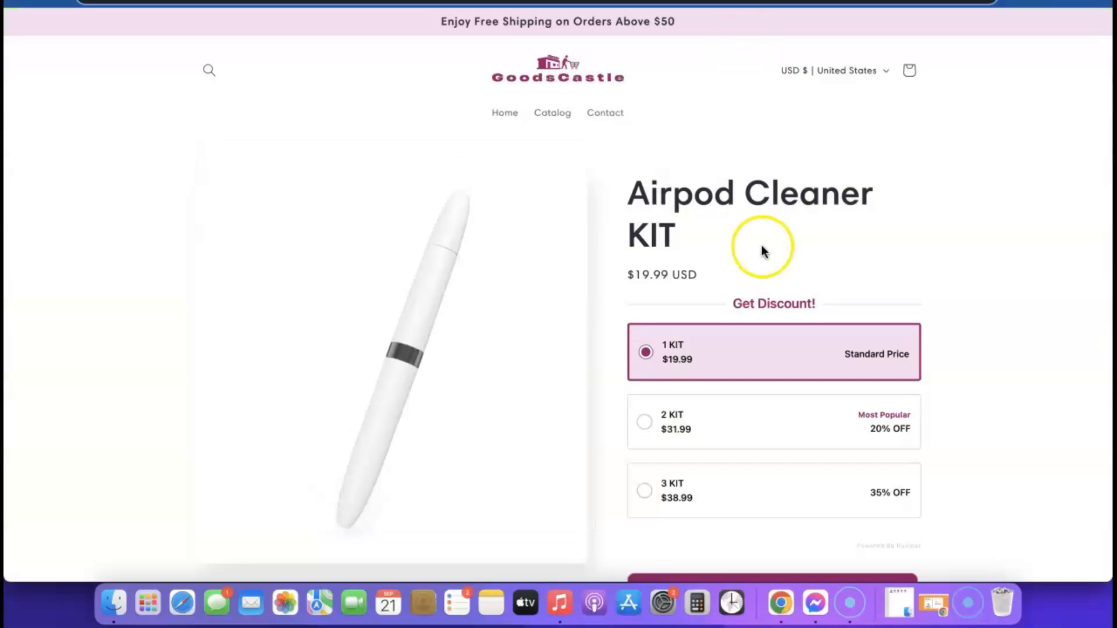
scroll(764, 251, down, 2)
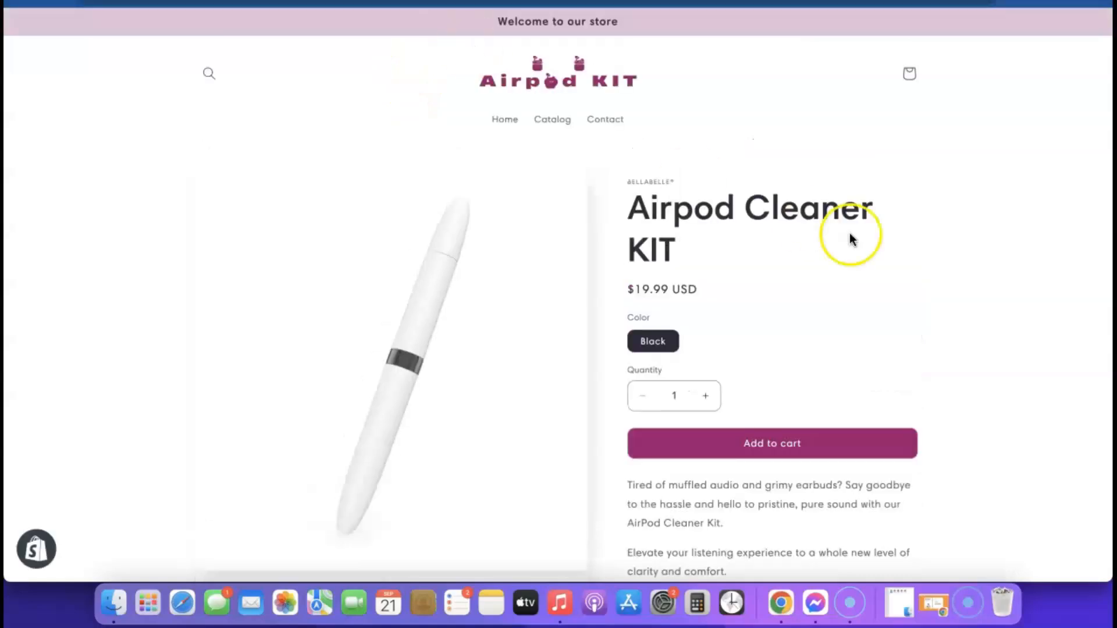
scroll(850, 236, down, 5)
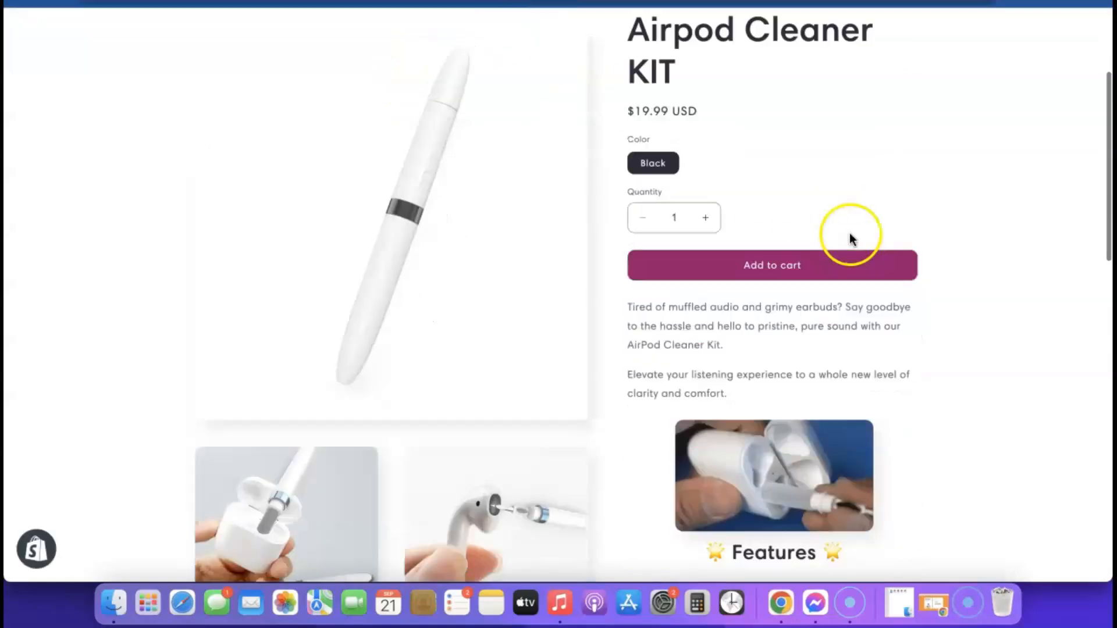
scroll(730, 386, up, 5)
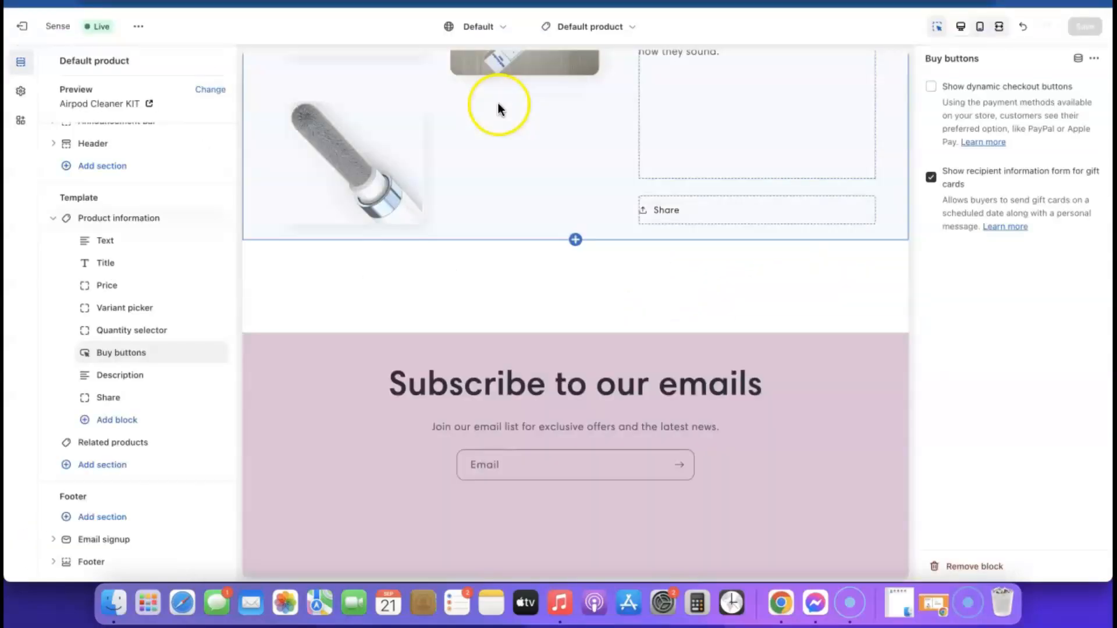
scroll(667, 230, up, 10)
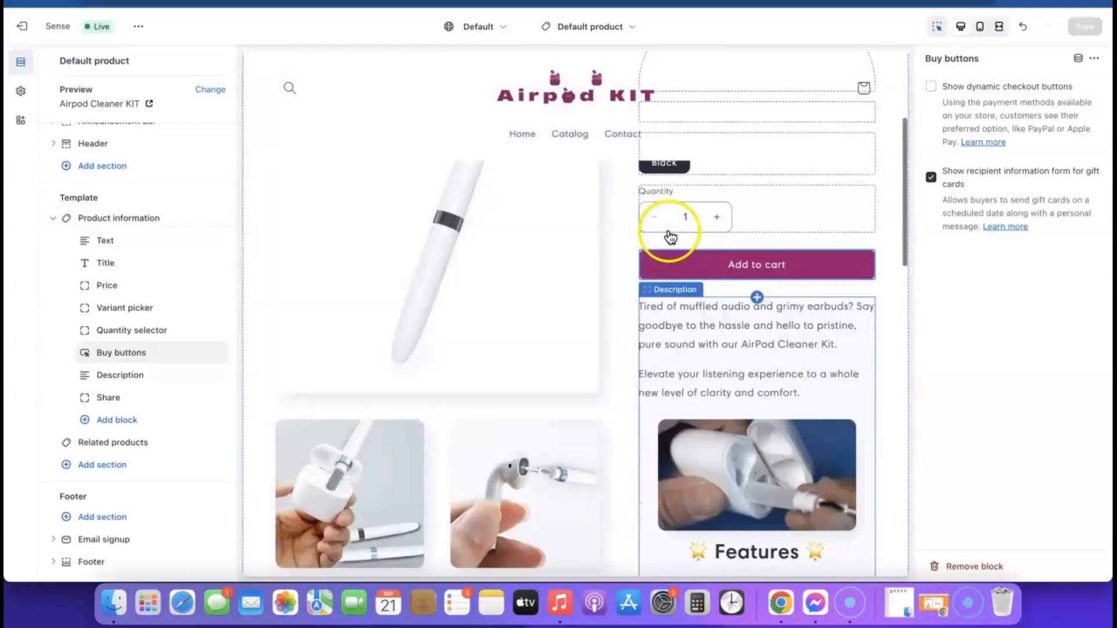
Step: Switch the theme editor to the Home page template
click(630, 30)
click(537, 90)
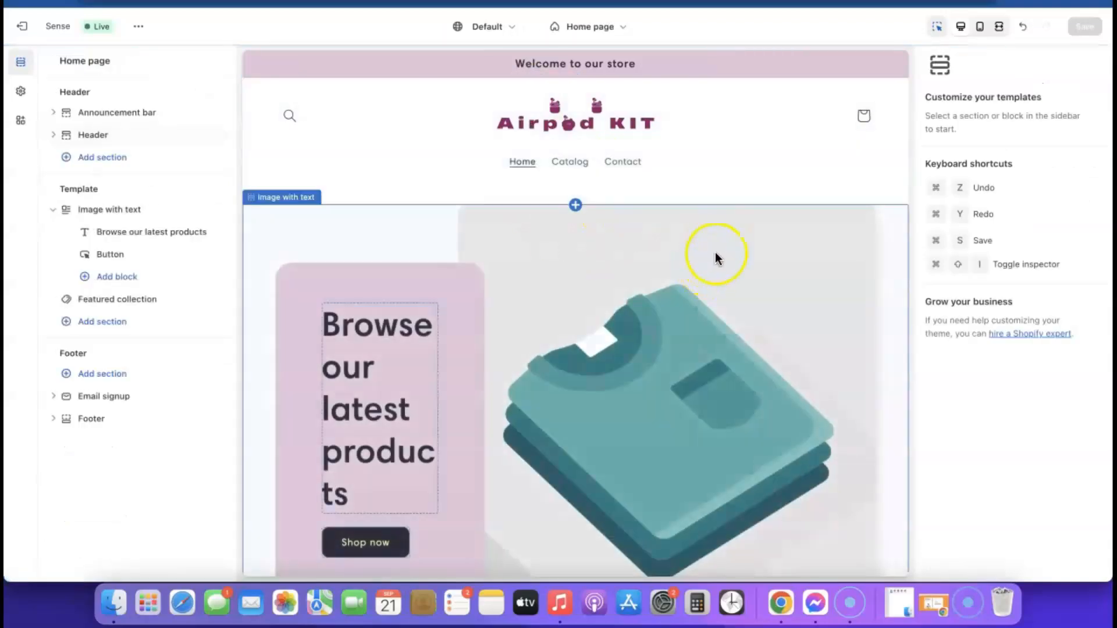
scroll(714, 253, down, 6)
Step: Replace the Image with text picture with the free Phones & Cases photo woman-checking-phone-and-relaxing
scroll(710, 246, down, 6)
scroll(711, 246, up, 12)
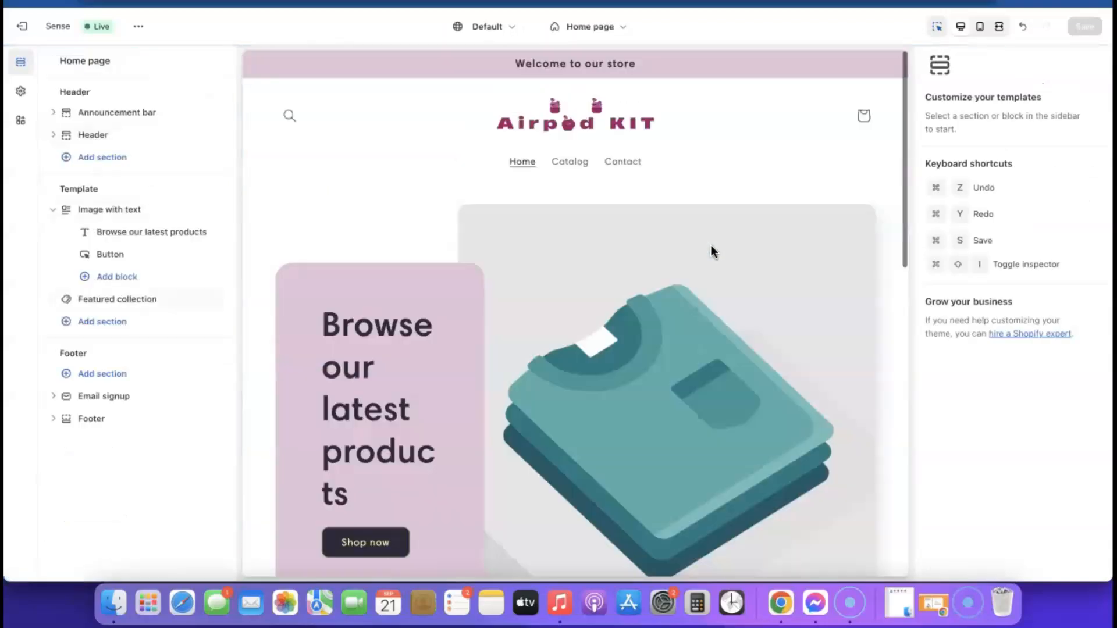
scroll(711, 395, down, 3)
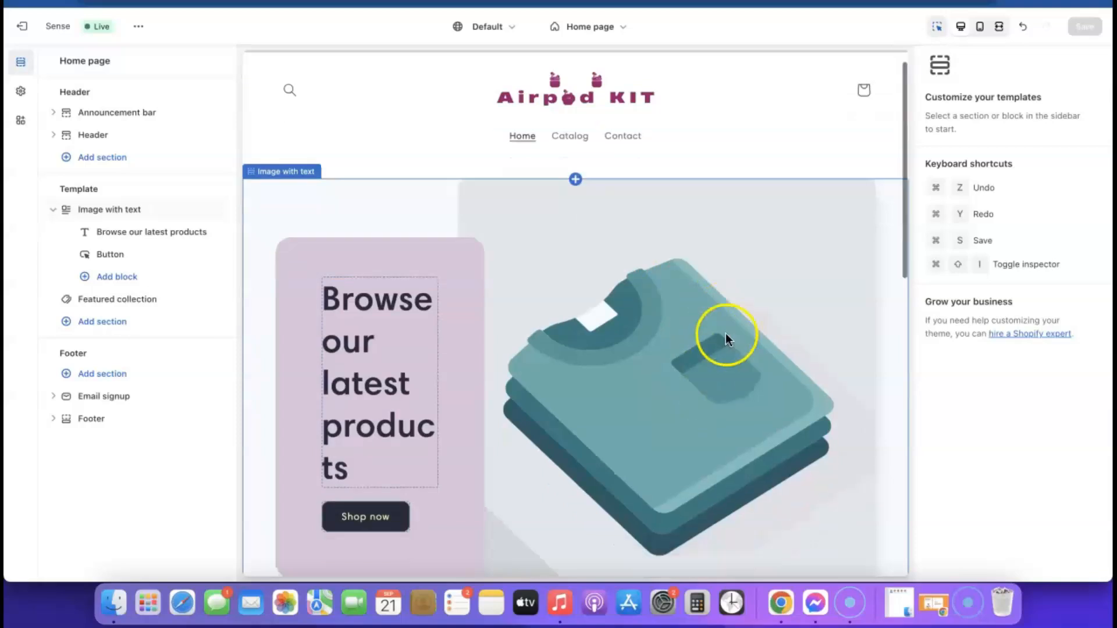
click(663, 257)
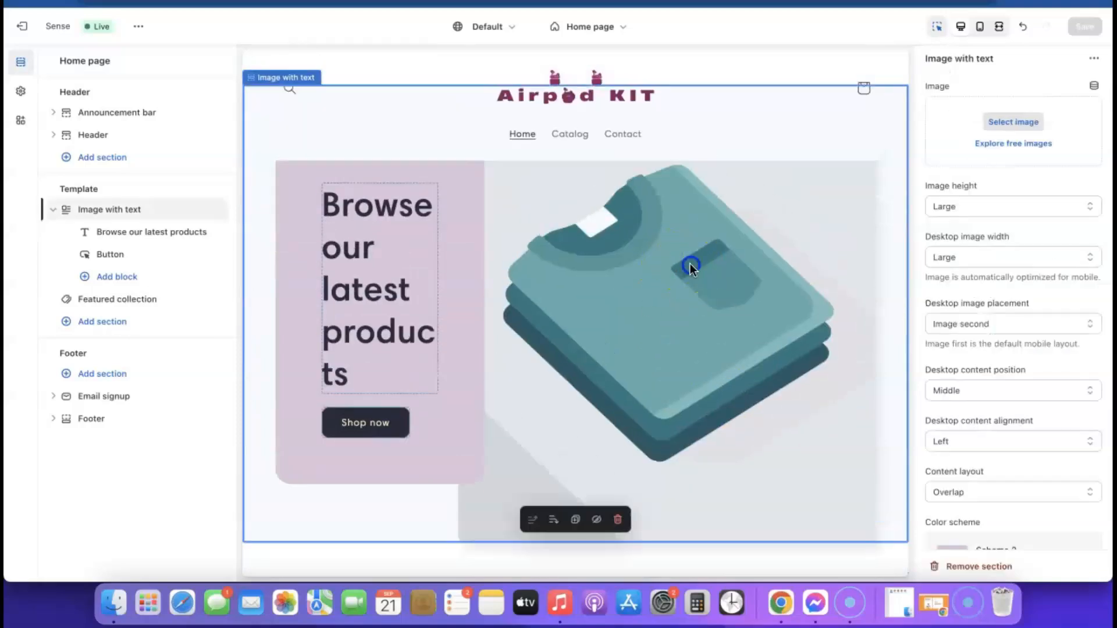
click(1014, 144)
scroll(1021, 233, down, 15)
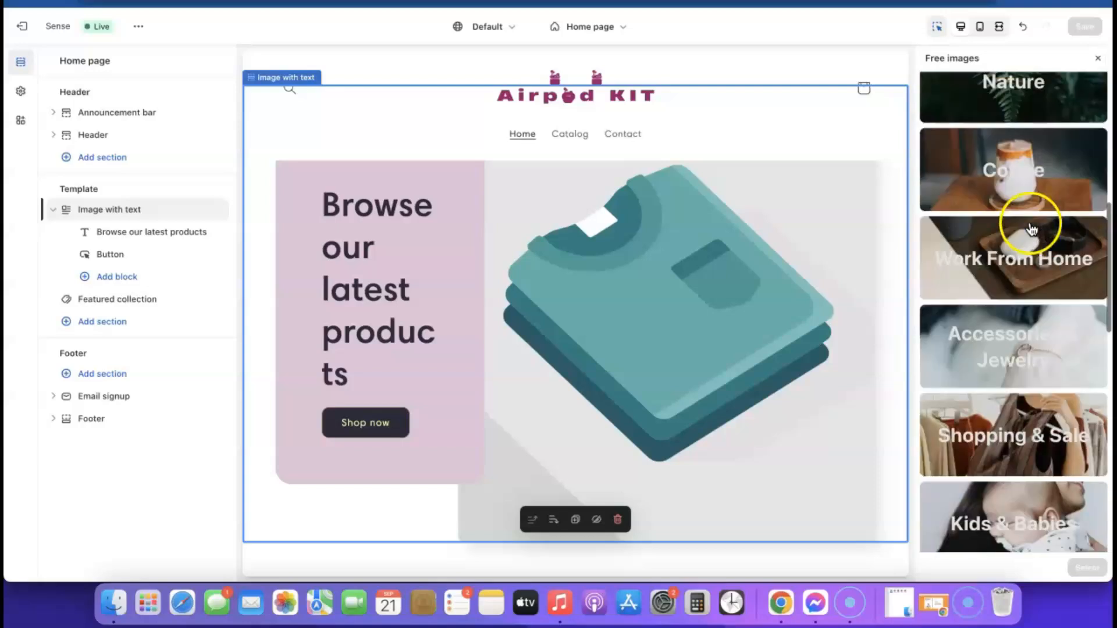
scroll(1031, 229, down, 3)
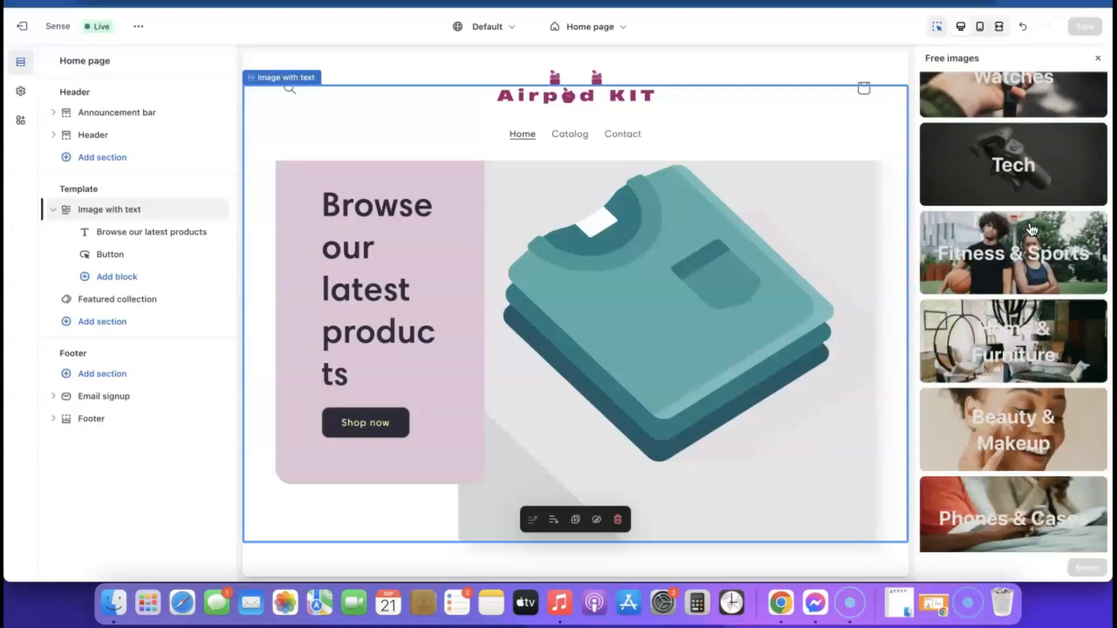
scroll(1024, 238, down, 5)
click(1014, 249)
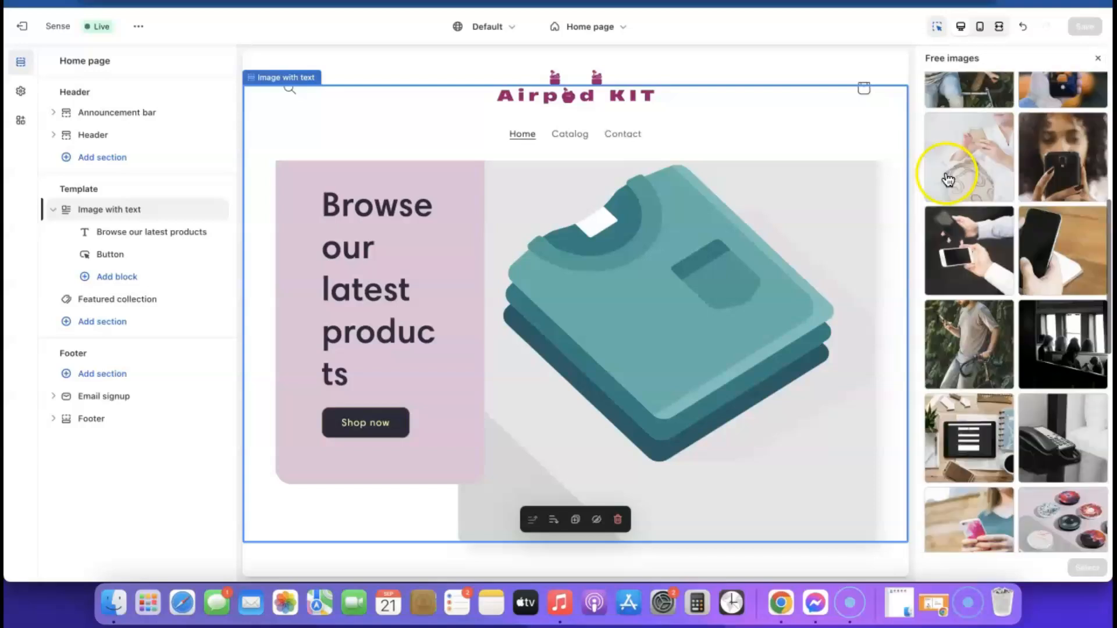
click(952, 142)
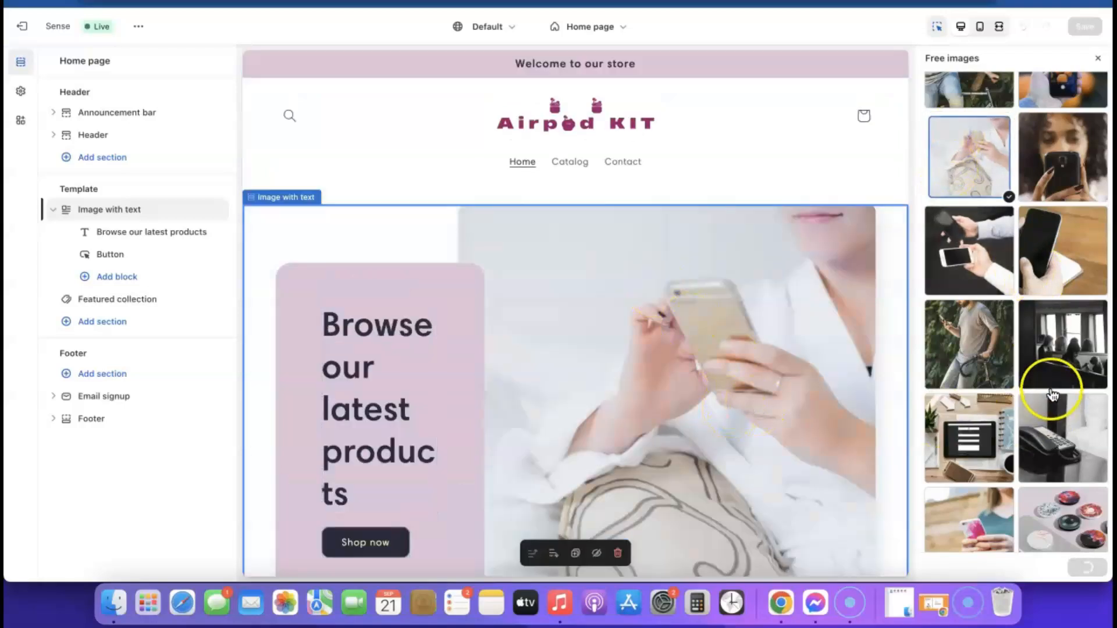
click(1087, 567)
scroll(663, 366, down, 3)
scroll(664, 366, up, 4)
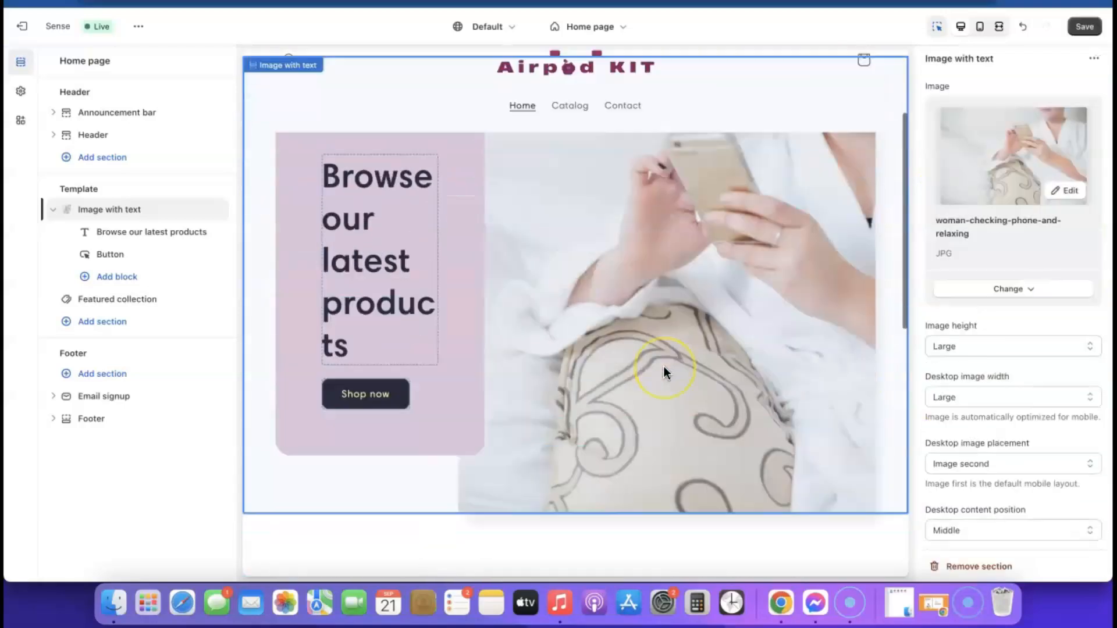
Step: Save the theme and preview the store in mobile layout
click(1084, 28)
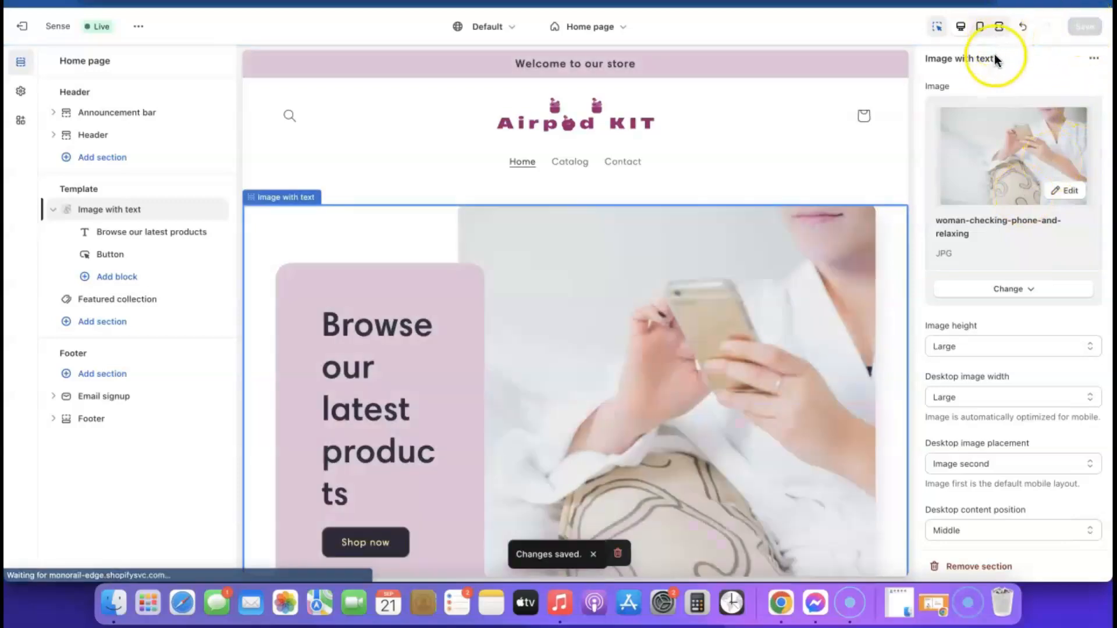
click(979, 27)
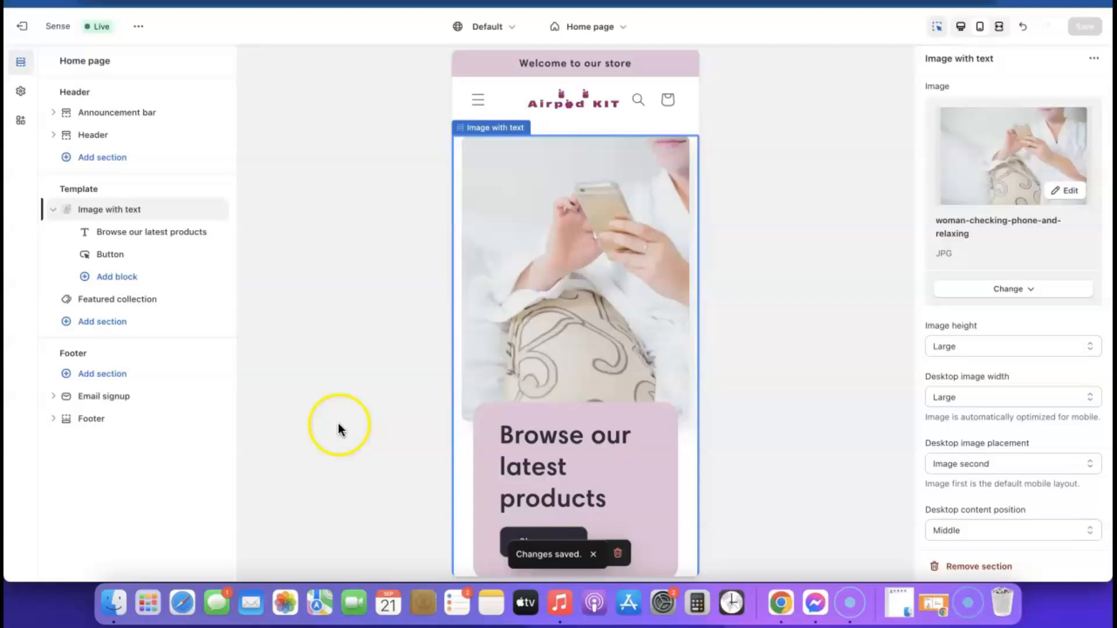
scroll(576, 254, down, 4)
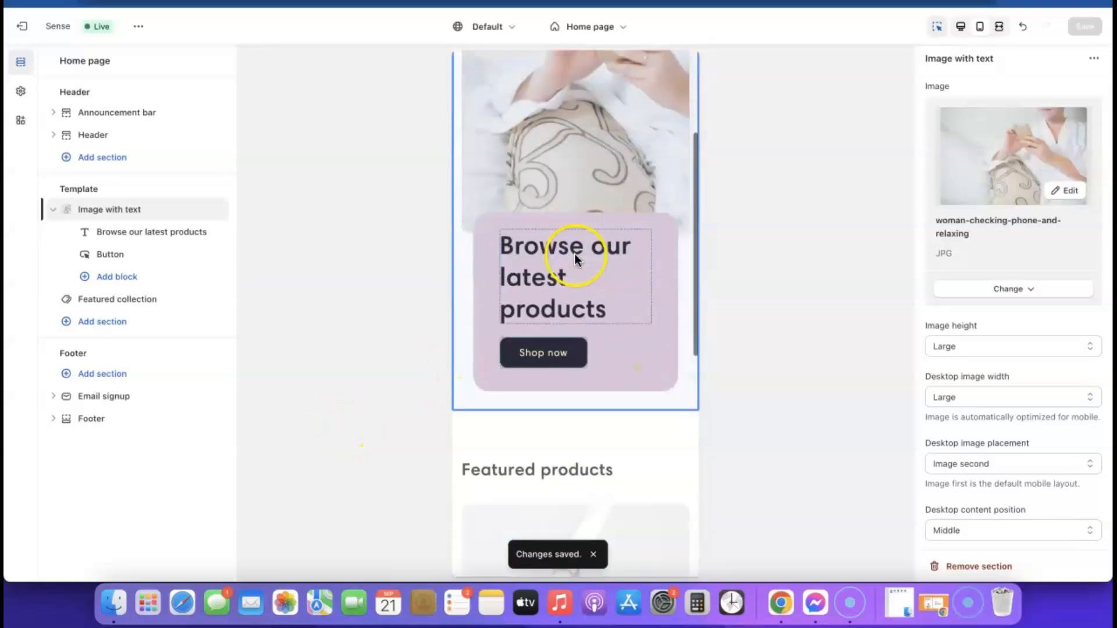
scroll(541, 343, up, 4)
scroll(570, 266, down, 3)
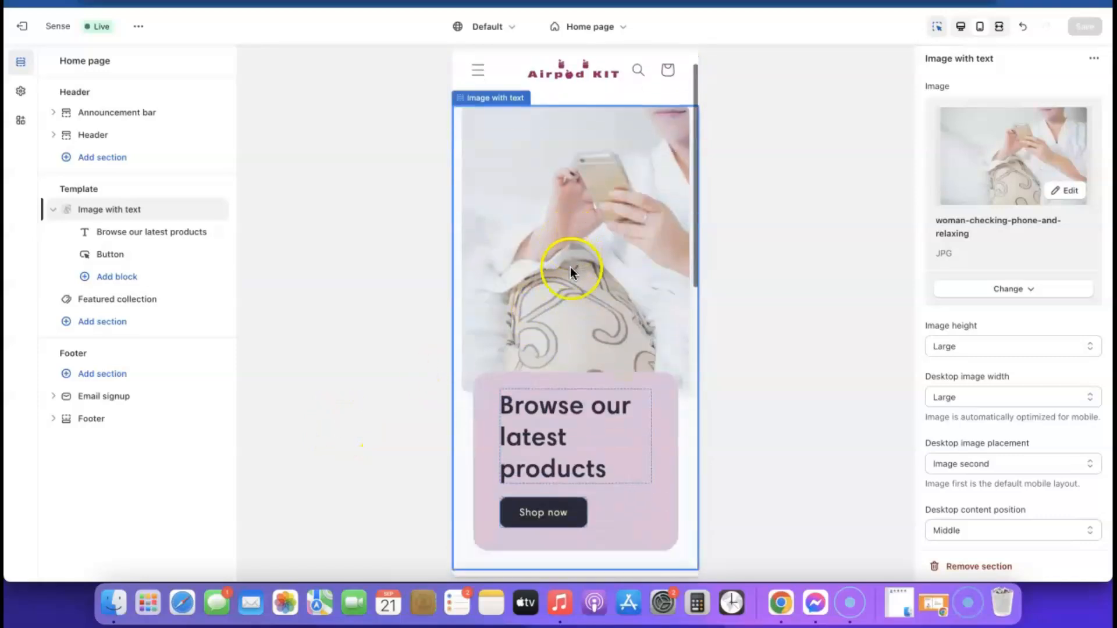
scroll(570, 266, down, 10)
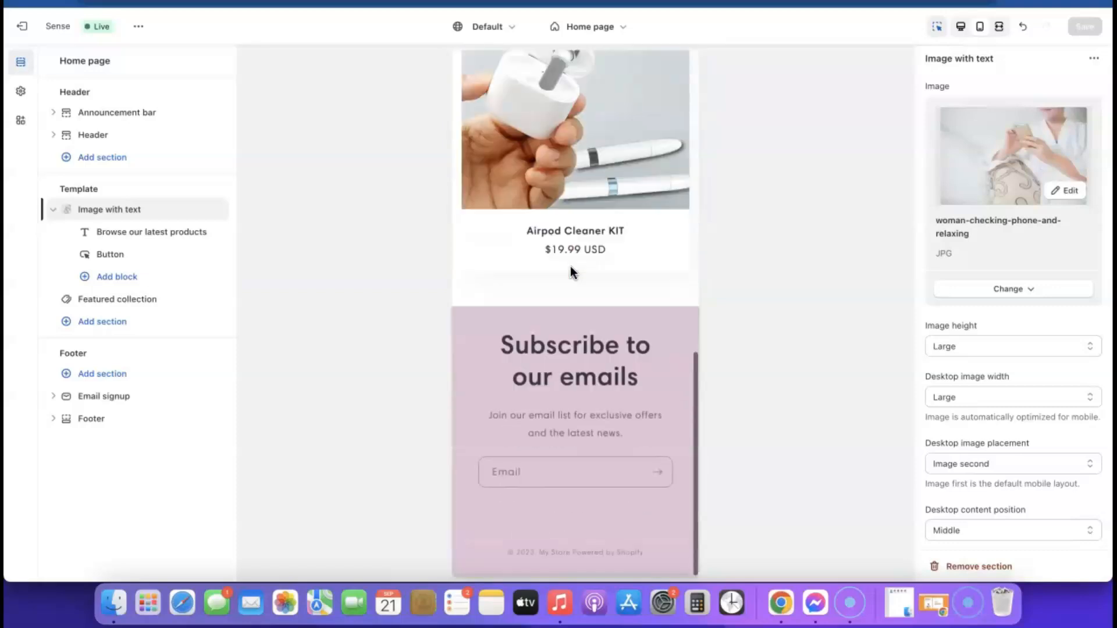
scroll(570, 273, up, 10)
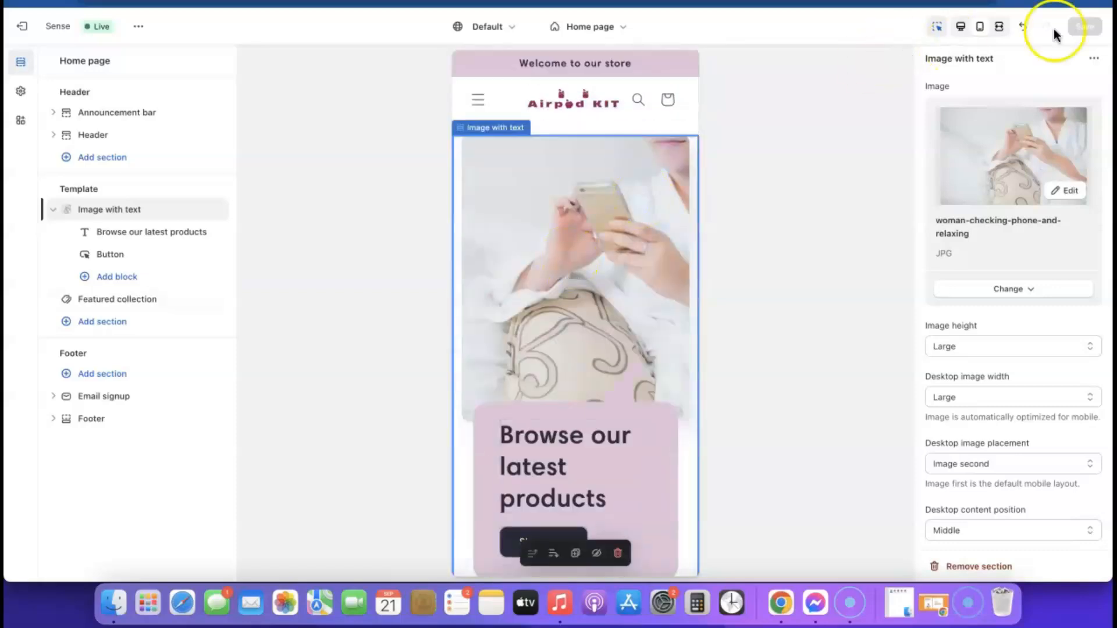
Step: Return to desktop preview and open the Airpod Cleaner KIT product template via Featured collection
click(965, 29)
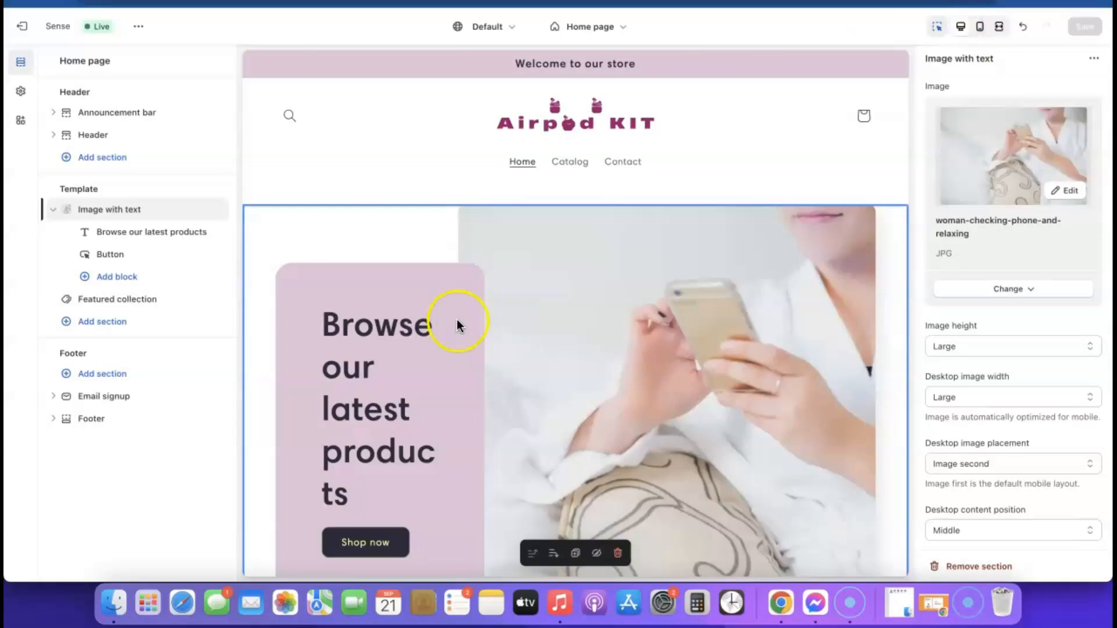
scroll(459, 295, down, 4)
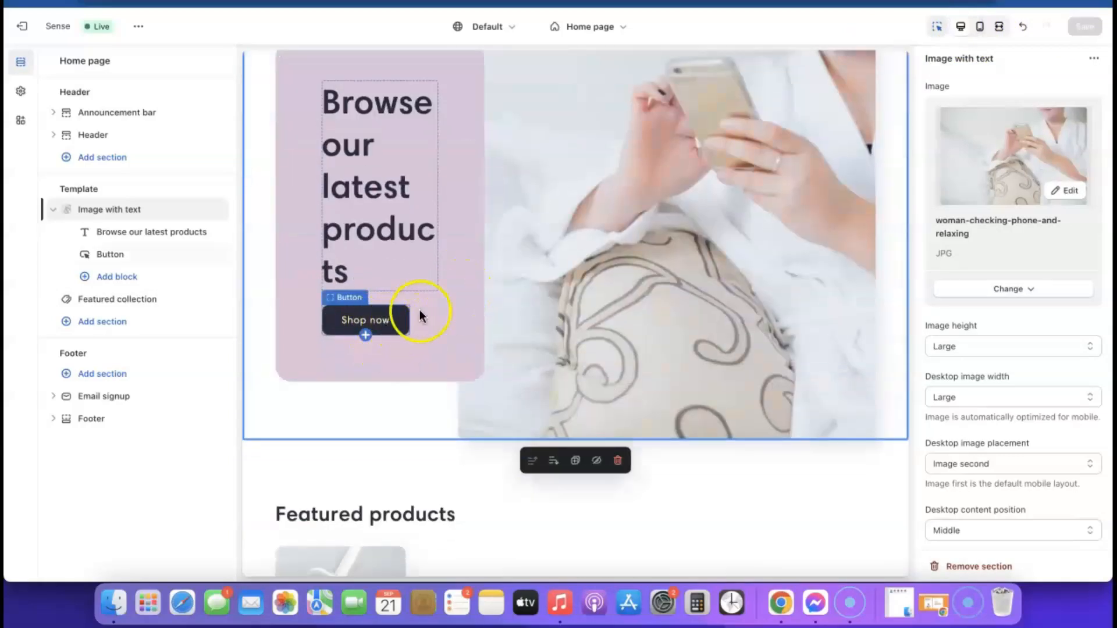
scroll(504, 335, down, 4)
scroll(504, 331, down, 6)
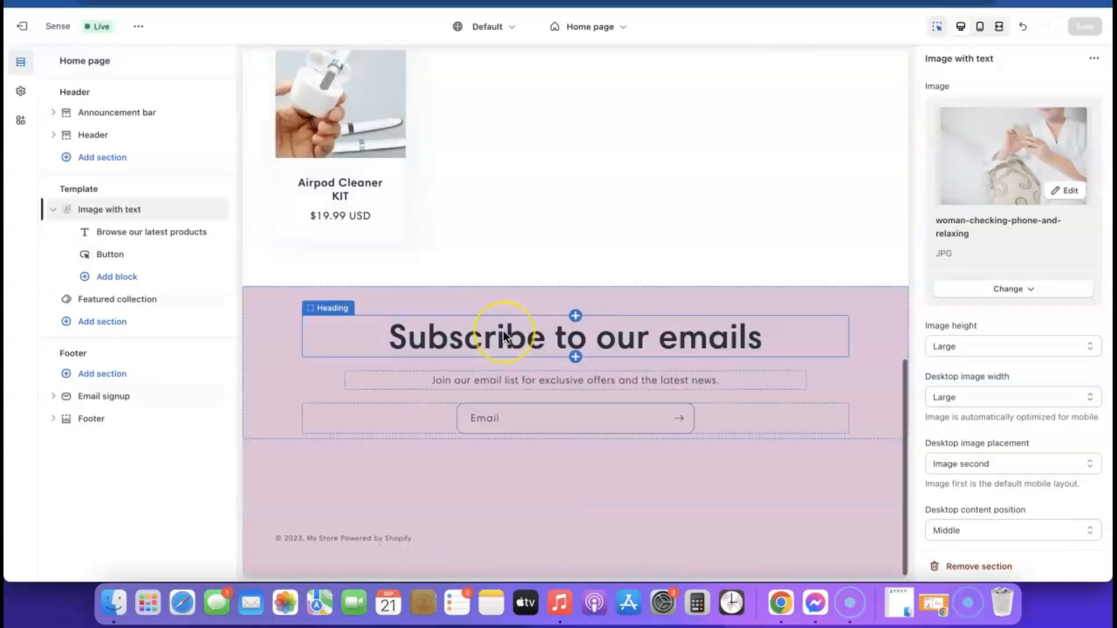
scroll(503, 330, up, 8)
scroll(500, 331, down, 5)
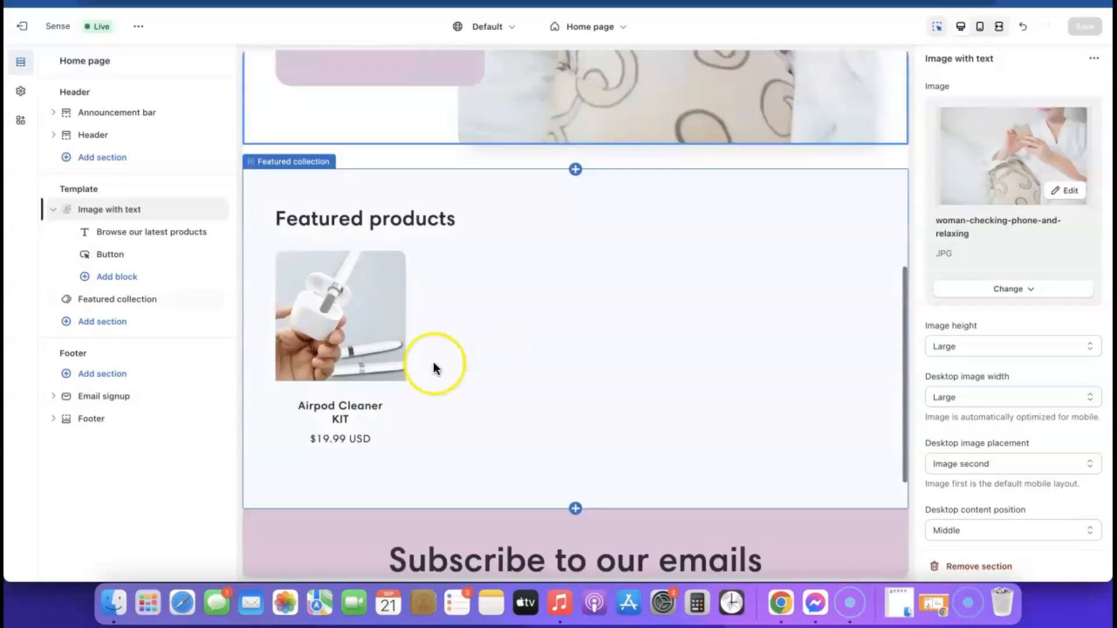
click(376, 303)
click(363, 307)
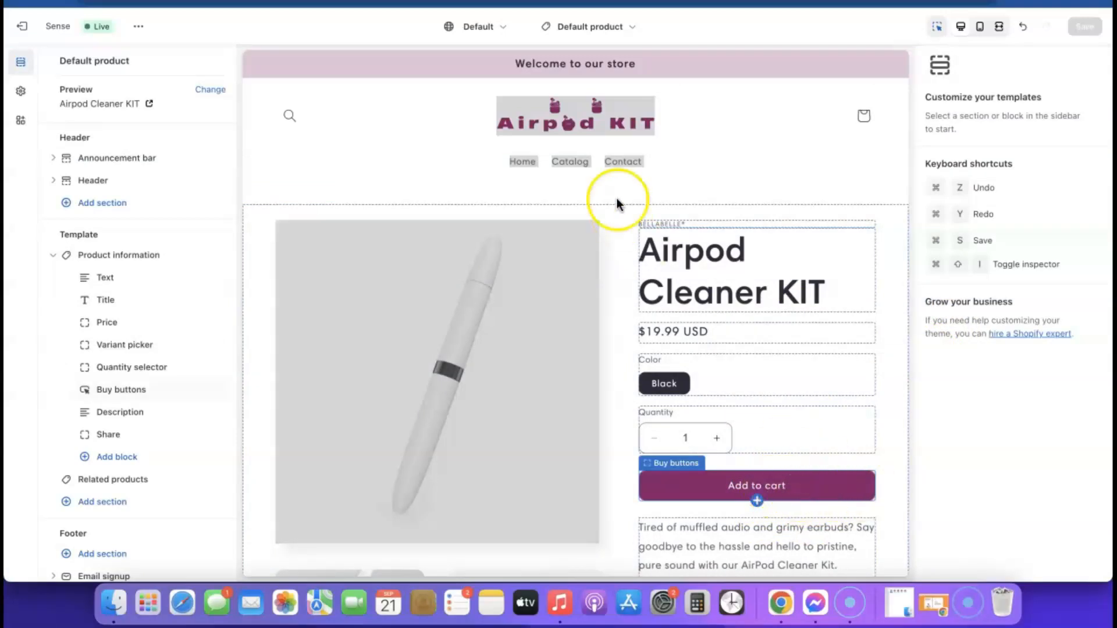
Step: Switch back to the Home page template and open the theme colour scheme settings
click(619, 23)
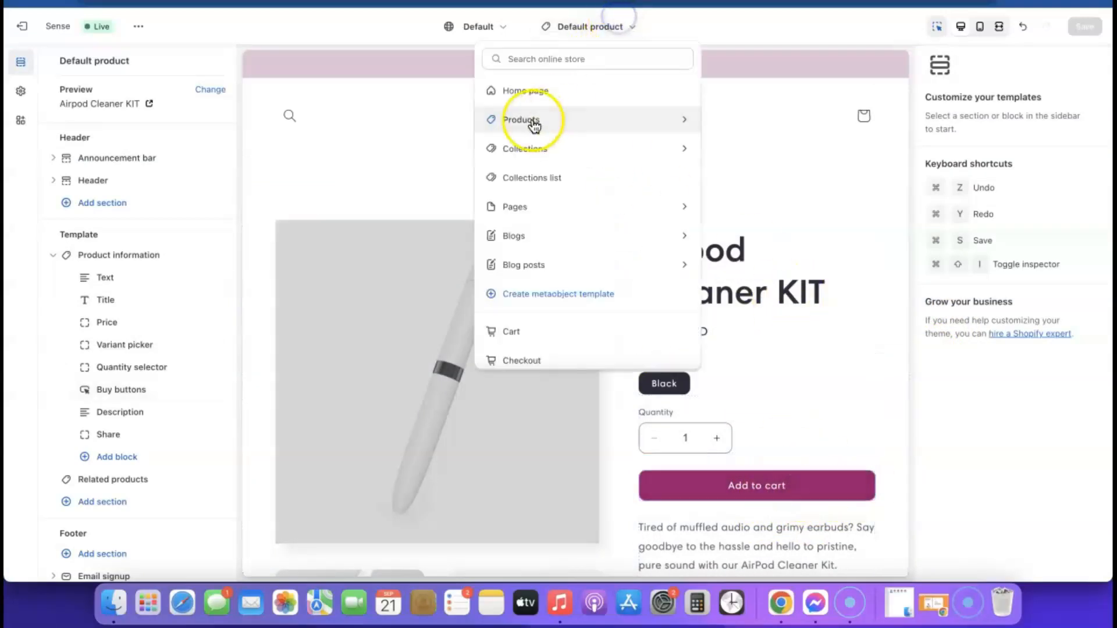
click(511, 87)
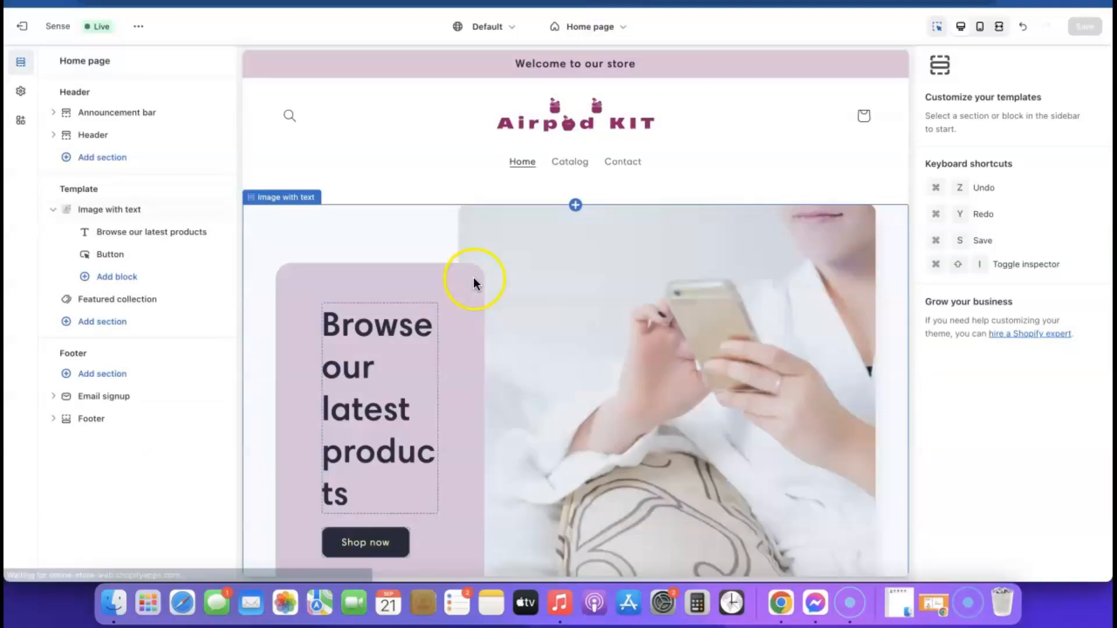
scroll(473, 277, down, 5)
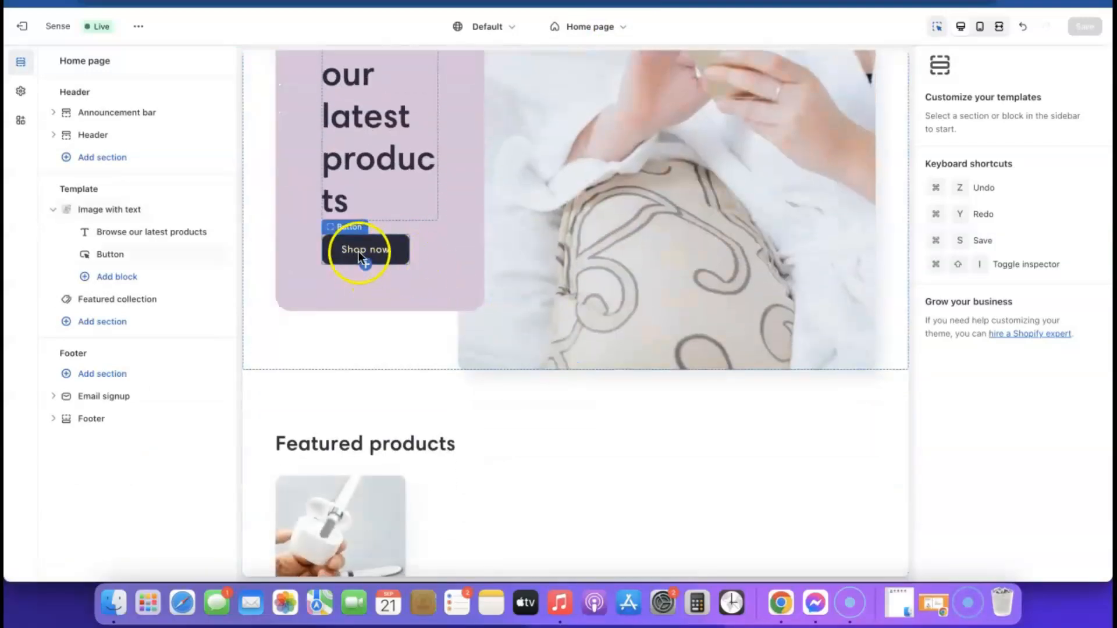
scroll(365, 263, up, 5)
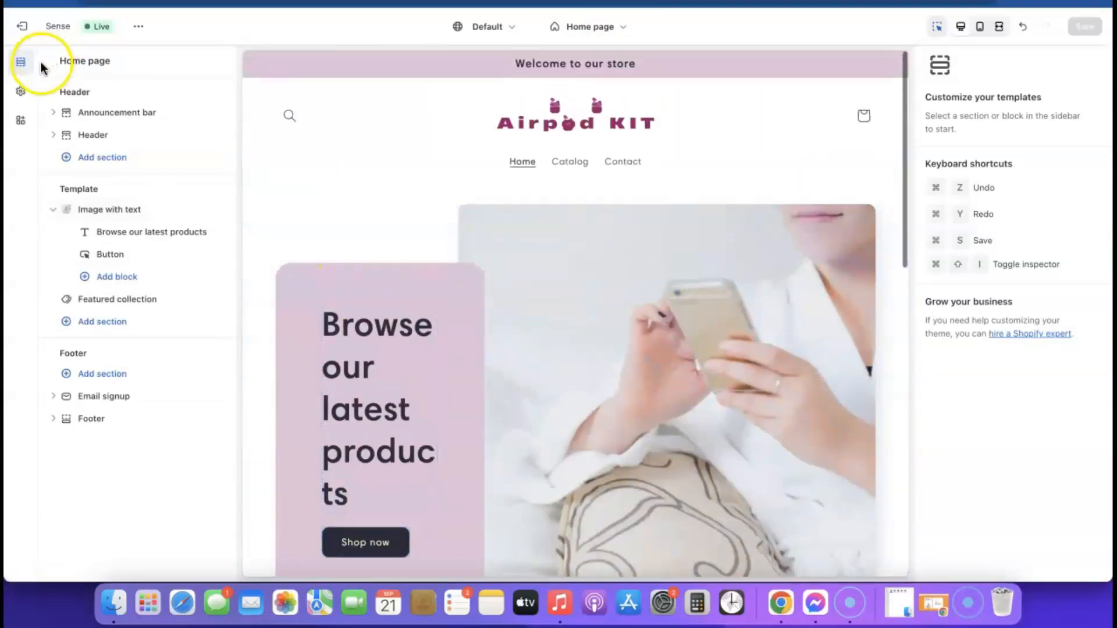
click(19, 95)
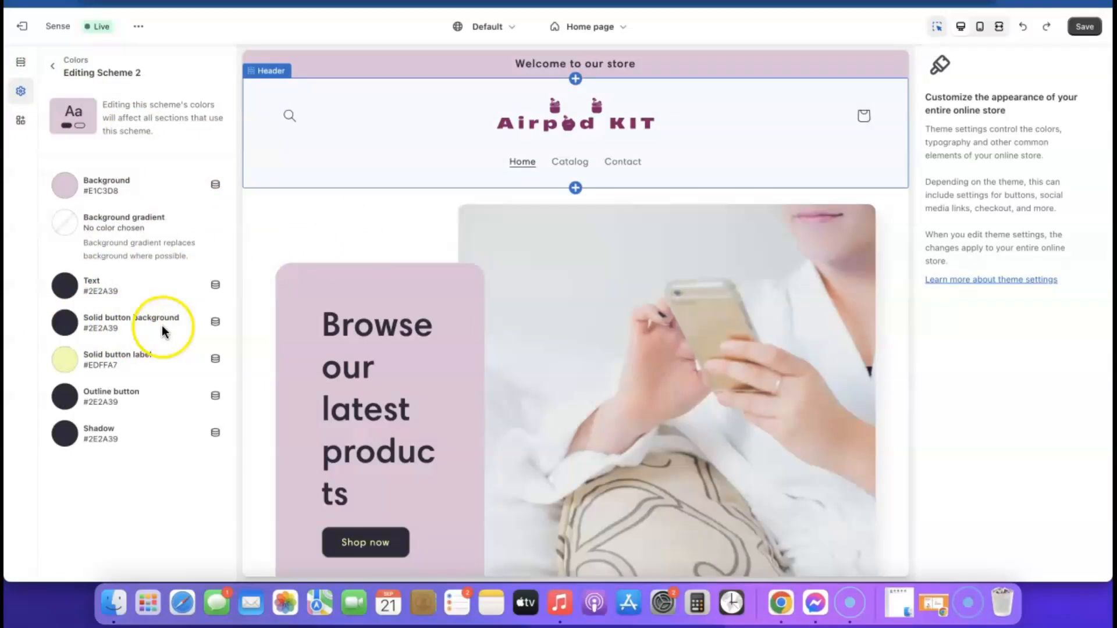
Step: Make Scheme 2's solid button background magenta #9B046F and save
click(69, 327)
click(69, 329)
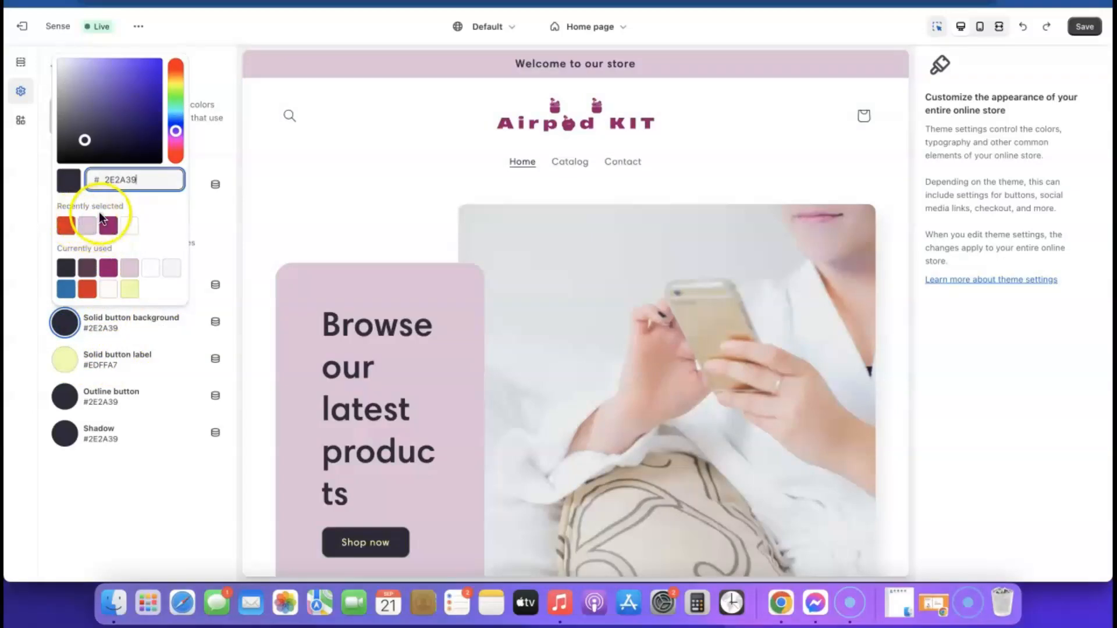
click(108, 227)
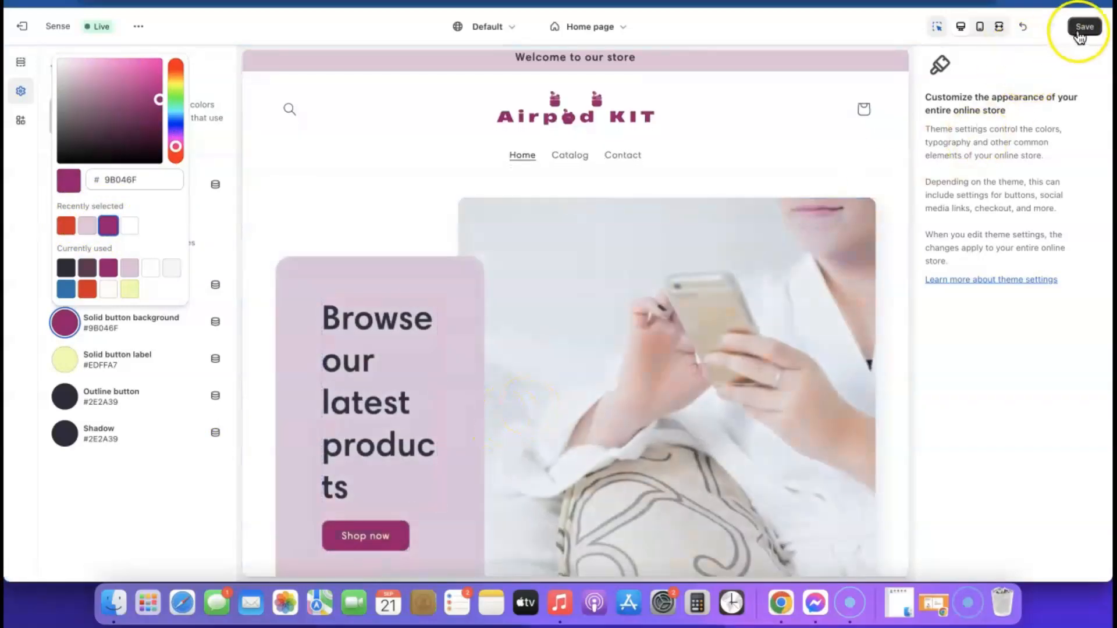
click(1085, 28)
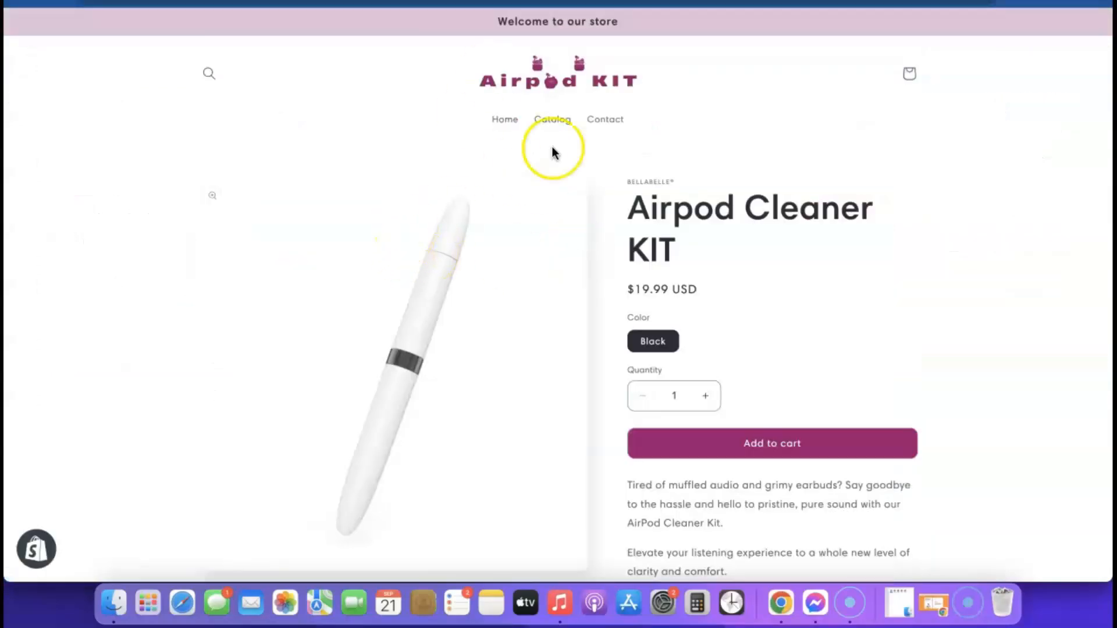
Step: Check the store home page preview, then exit the theme editor to the Themes page
click(541, 87)
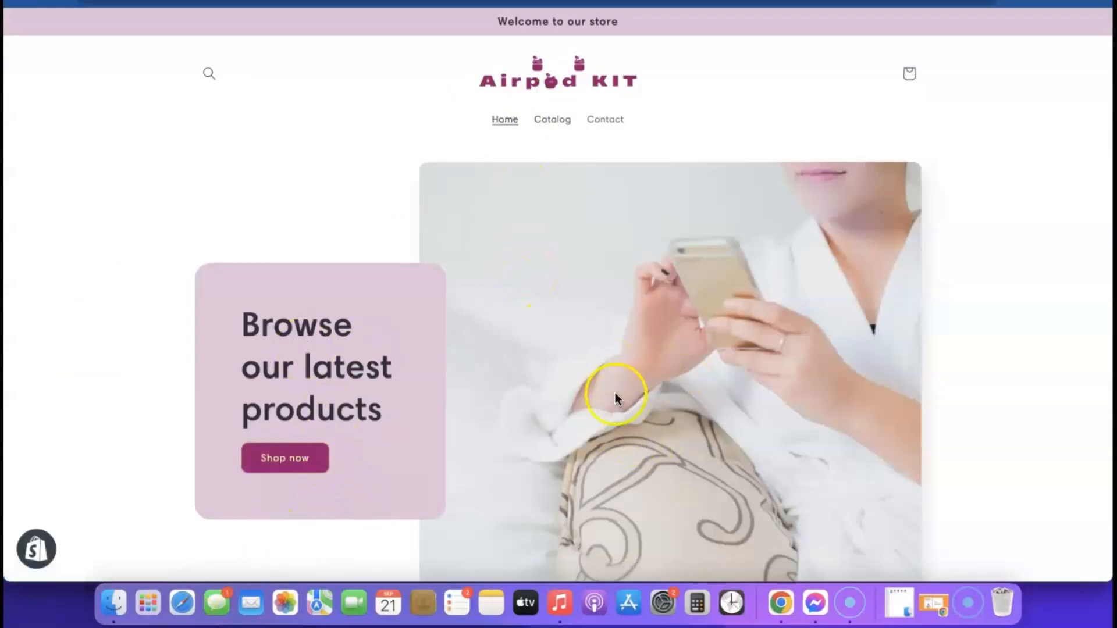
scroll(382, 451, down, 1)
scroll(685, 375, down, 10)
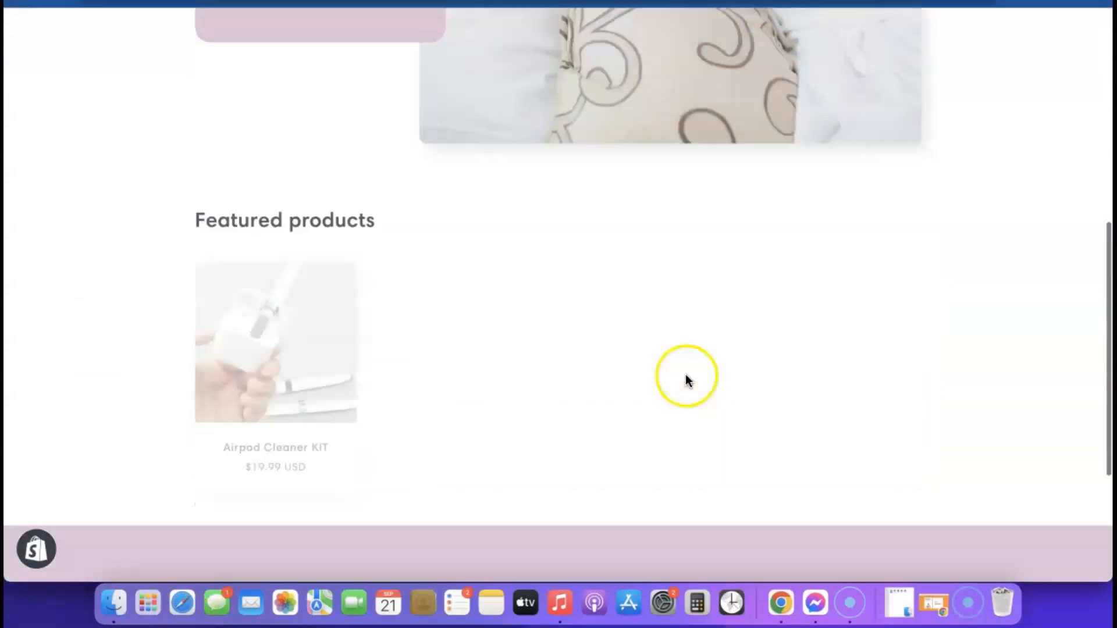
scroll(688, 411, up, 8)
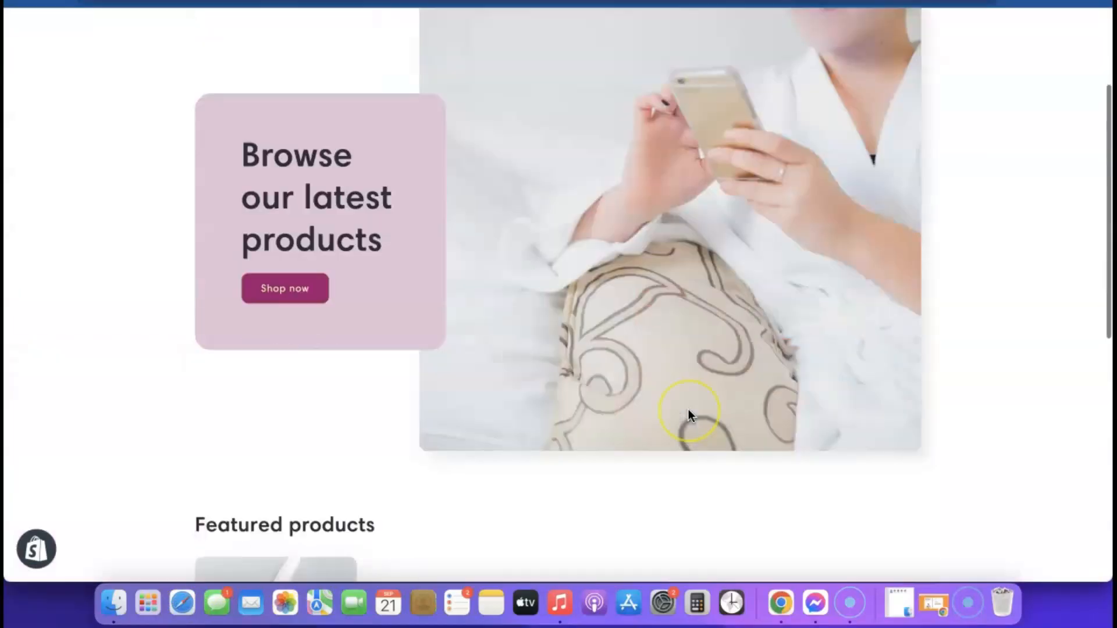
scroll(689, 415, down, 8)
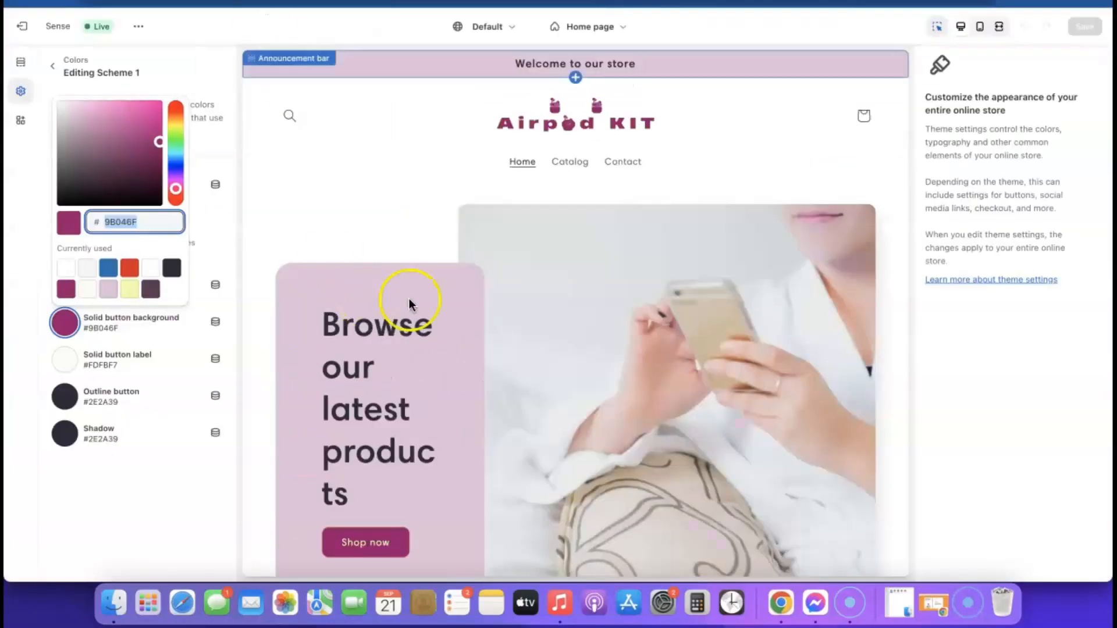
click(33, 29)
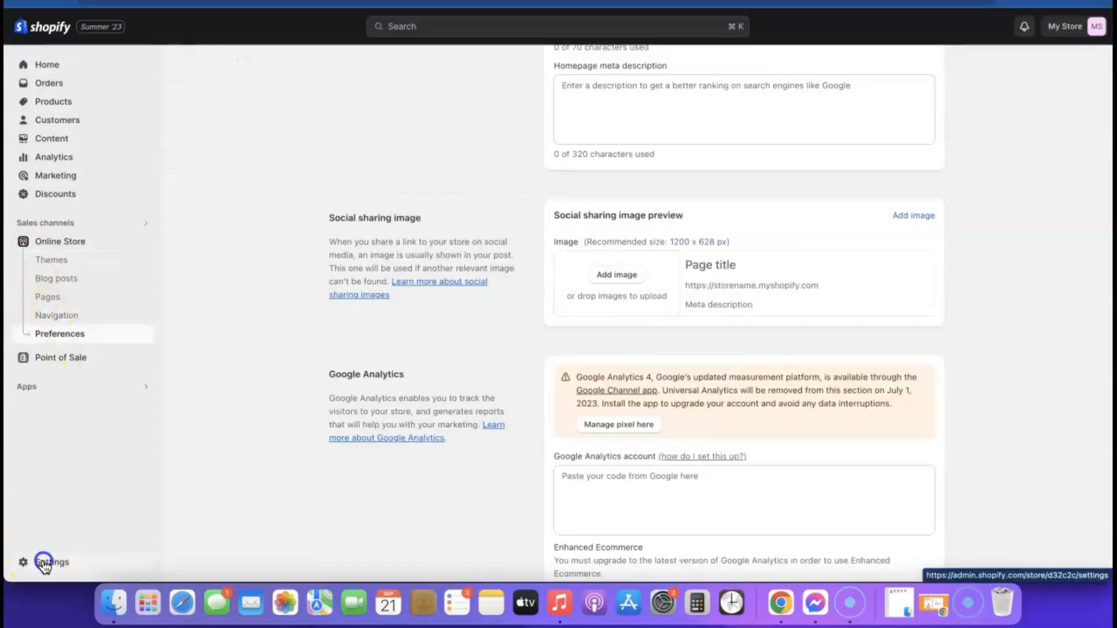
Step: Open the store Settings and go to the Policies page
click(43, 560)
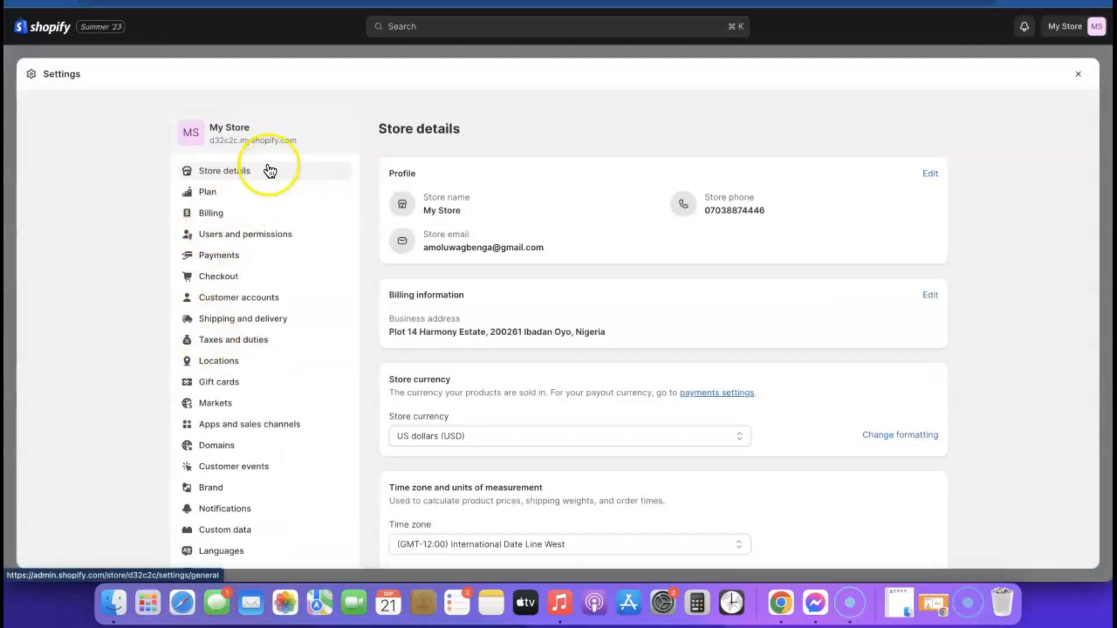
scroll(265, 230, down, 2)
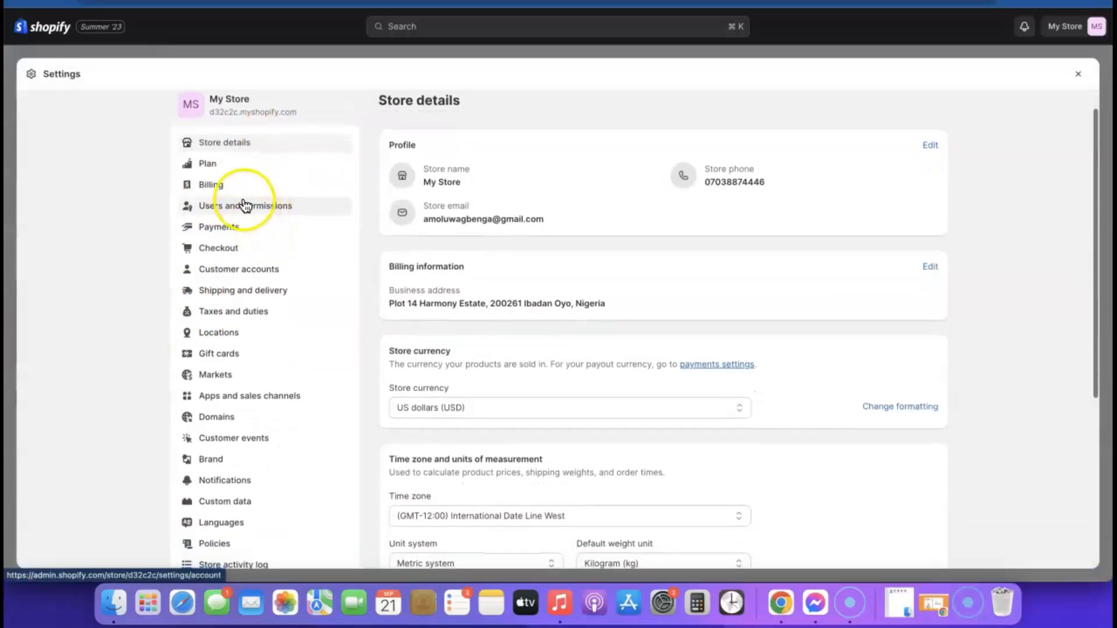
scroll(243, 206, down, 2)
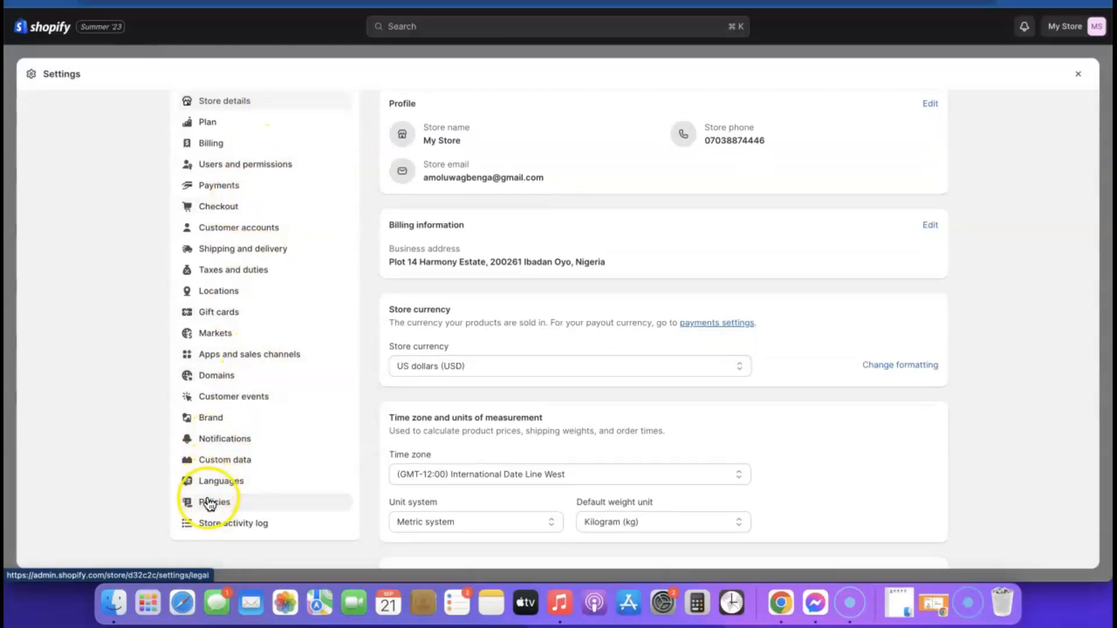
click(211, 500)
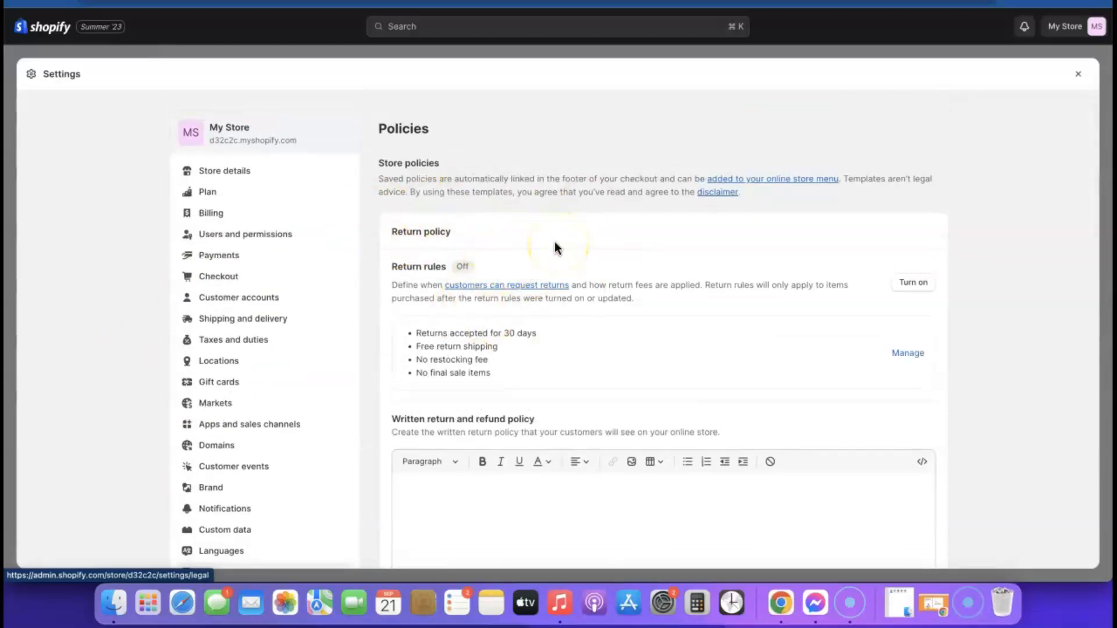
scroll(559, 279, down, 3)
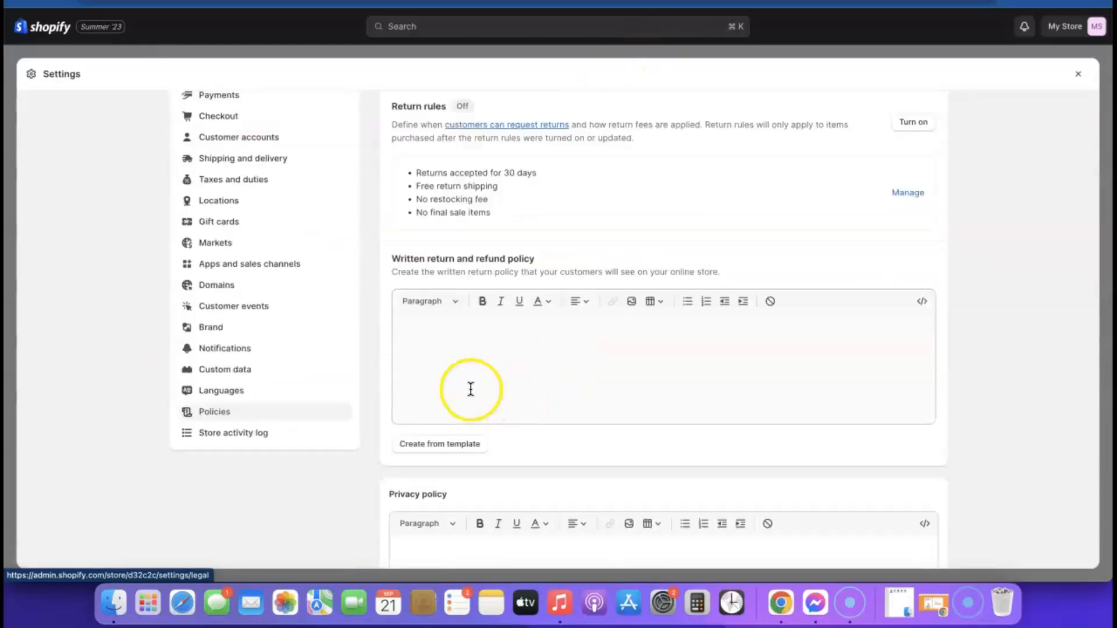
Step: Generate the return and refund policy from the template and review its 30-day return text
click(433, 447)
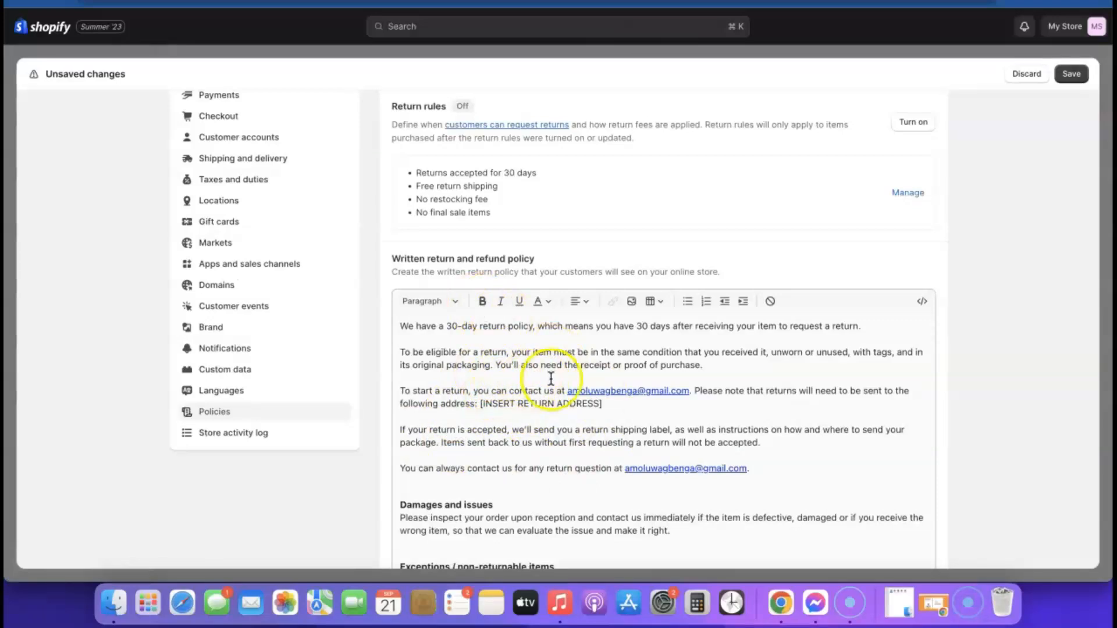
scroll(564, 375, down, 10)
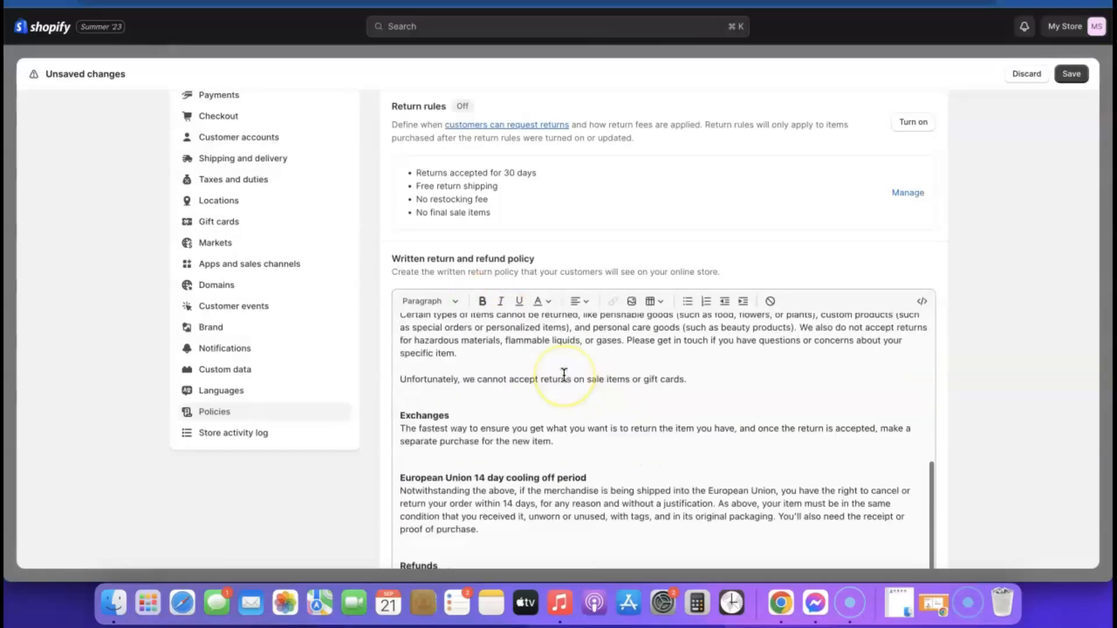
scroll(570, 247, up, 10)
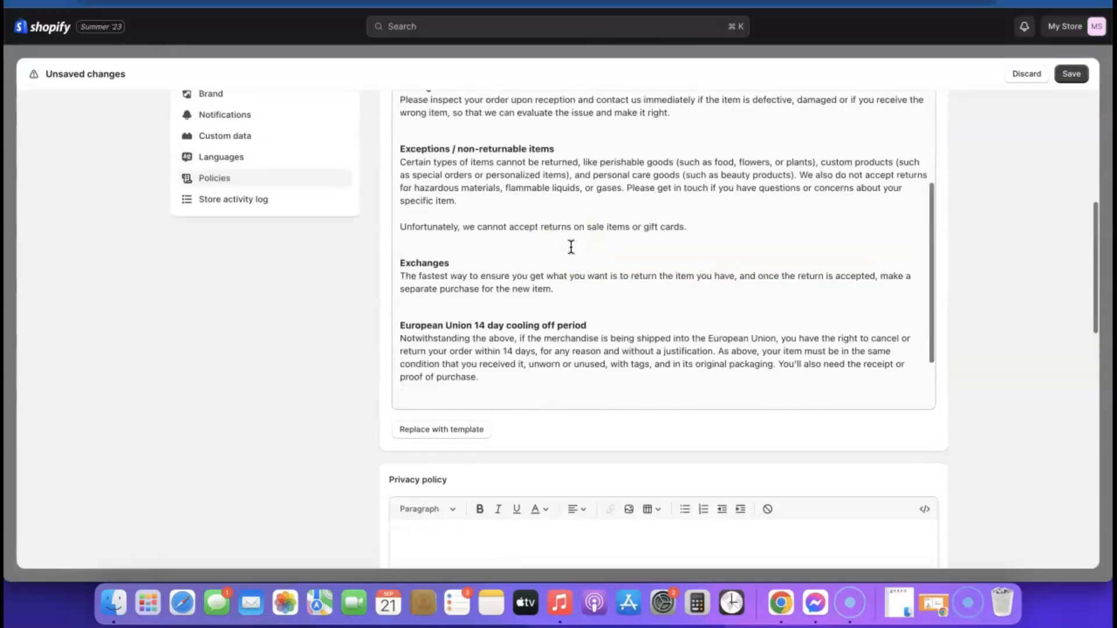
click(504, 268)
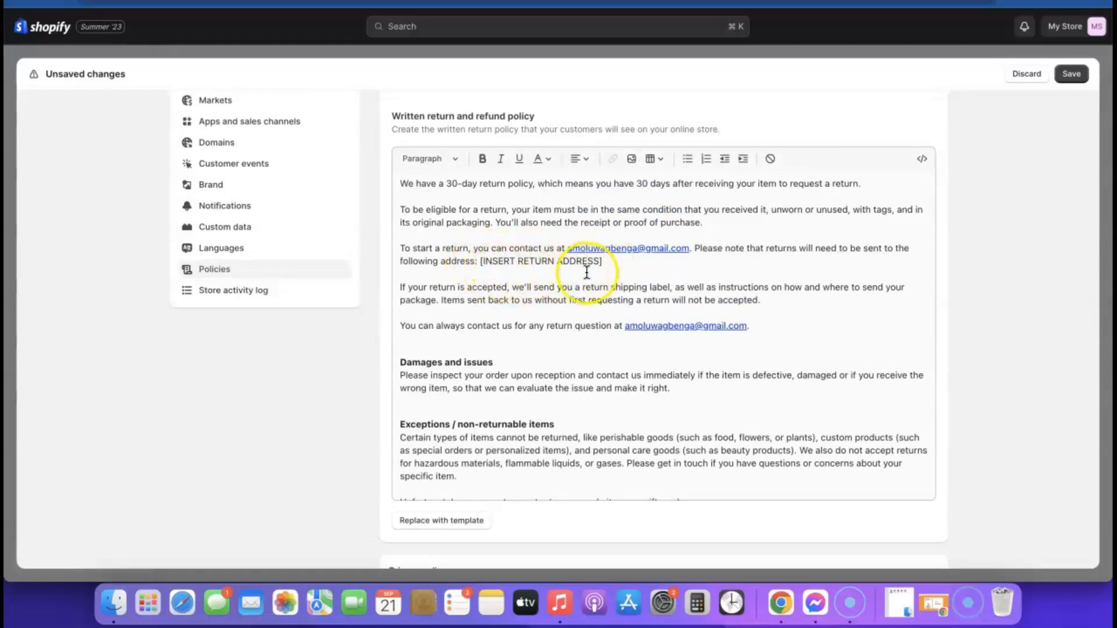
scroll(590, 274, down, 5)
scroll(862, 307, down, 10)
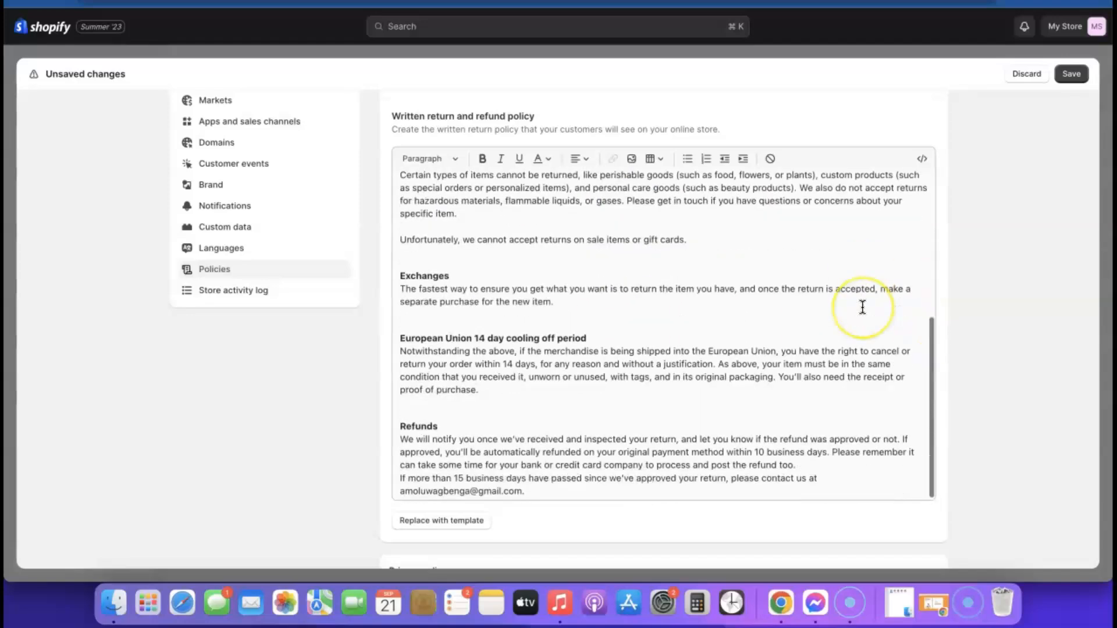
scroll(698, 279, down, 3)
scroll(570, 219, up, 2)
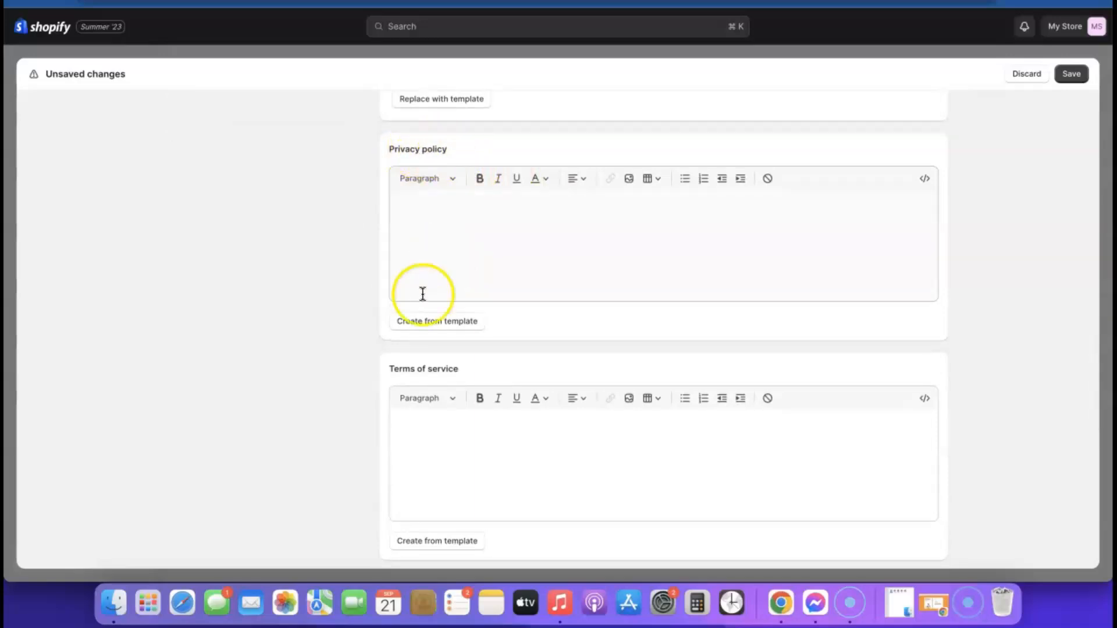
Step: Fill the Privacy policy with Shopify's template text
click(431, 322)
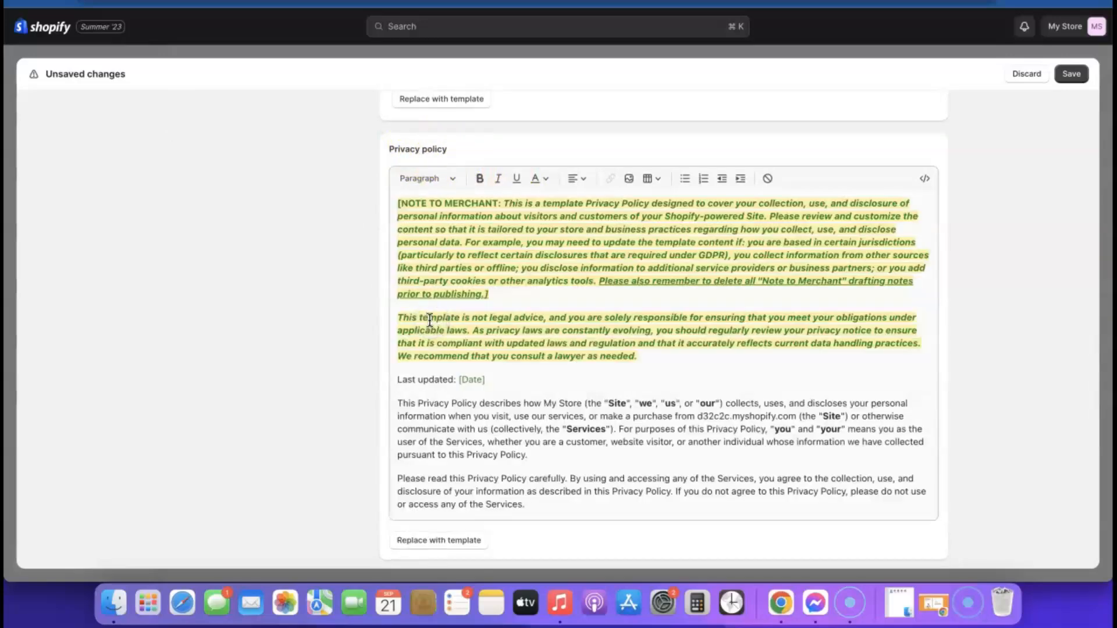
scroll(723, 262, up, 2)
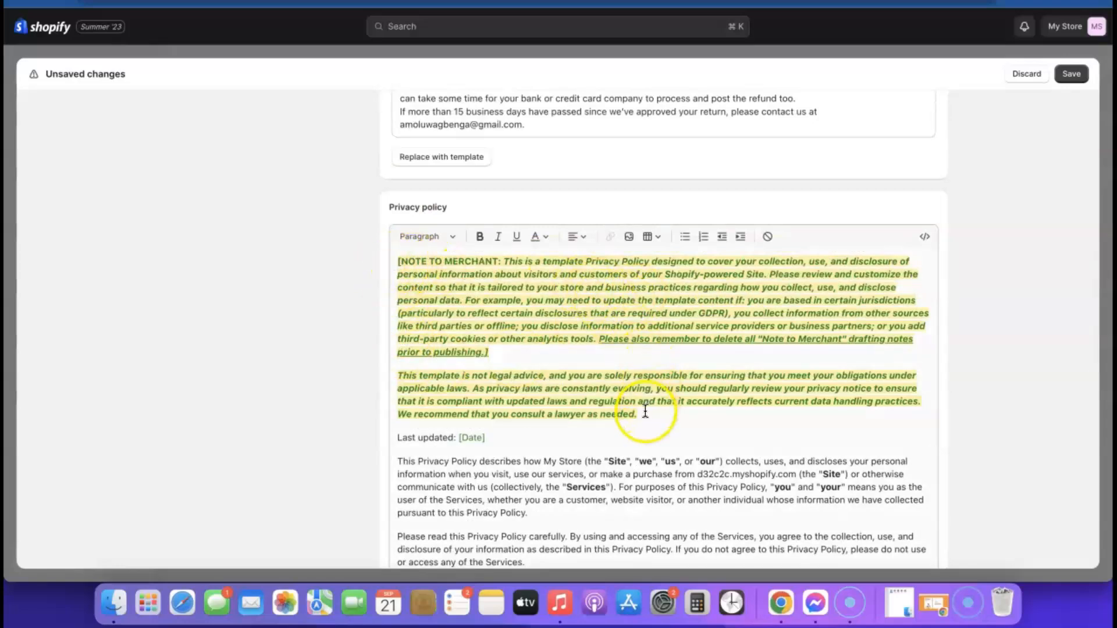
scroll(500, 324, down, 10)
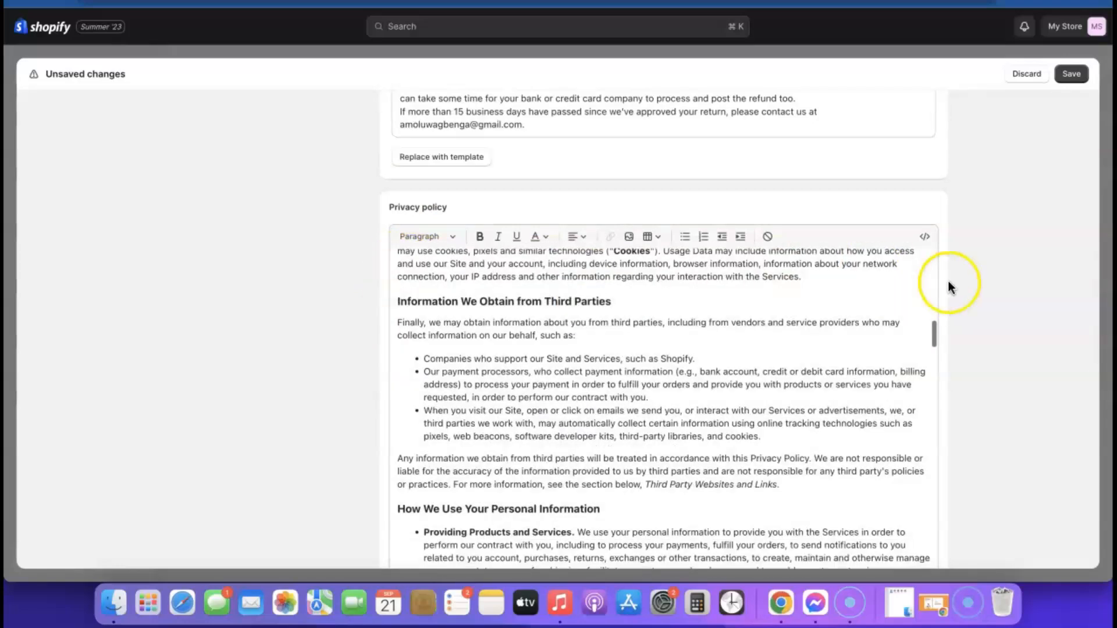
scroll(952, 286, down, 4)
scroll(952, 286, down, 2)
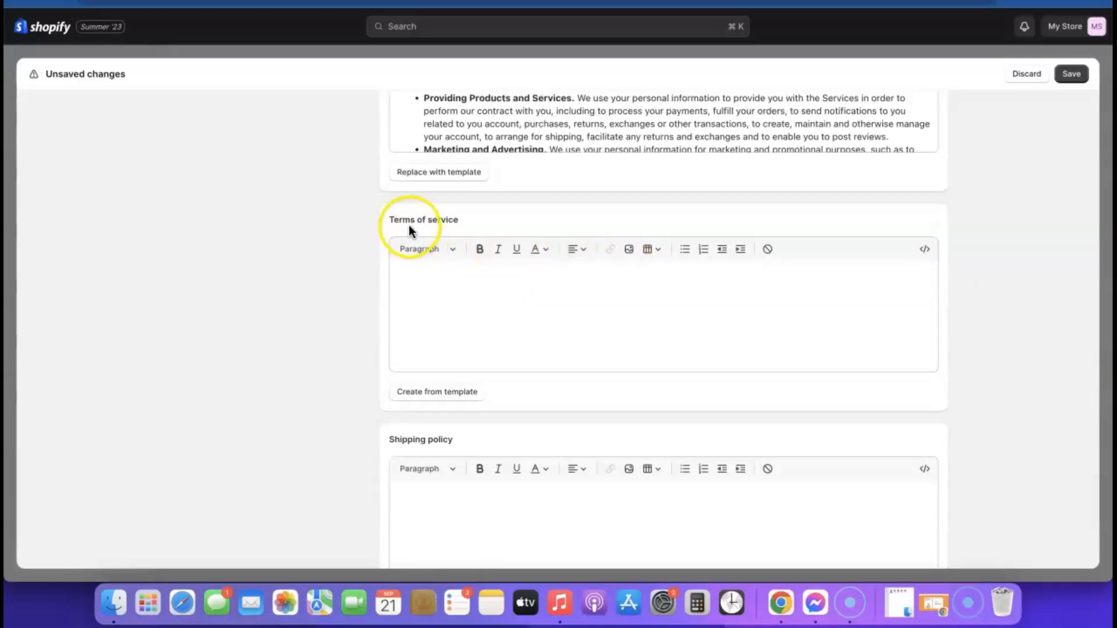
Step: Fill the Terms of service policy from its template, through Section 20
click(431, 393)
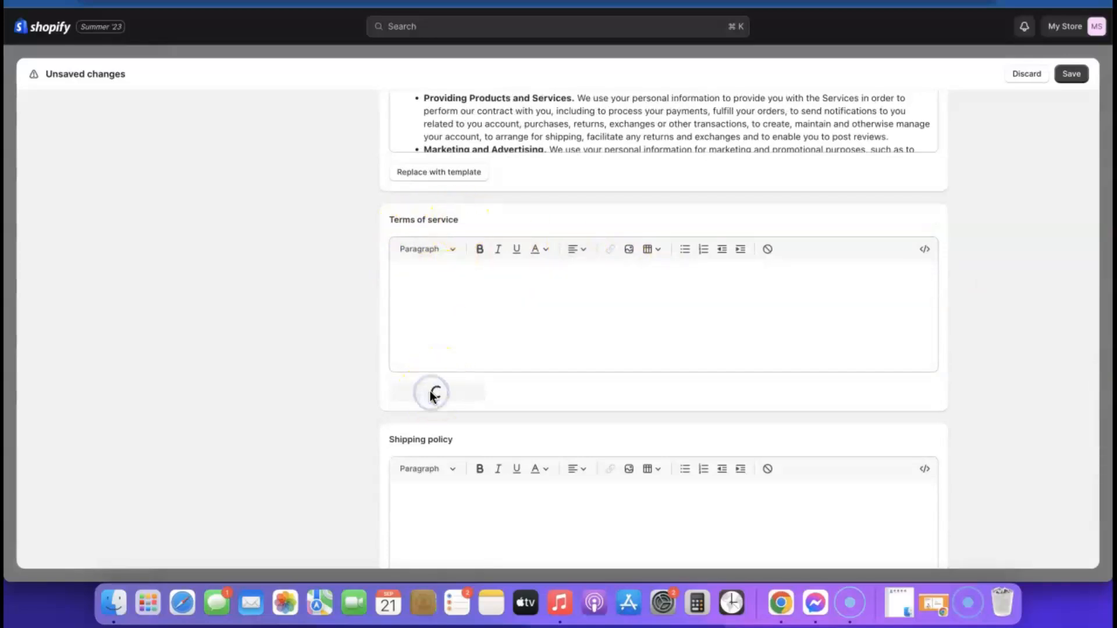
scroll(640, 373, down, 20)
scroll(662, 375, down, 10)
scroll(971, 378, down, 5)
scroll(829, 286, down, 15)
scroll(829, 287, up, 4)
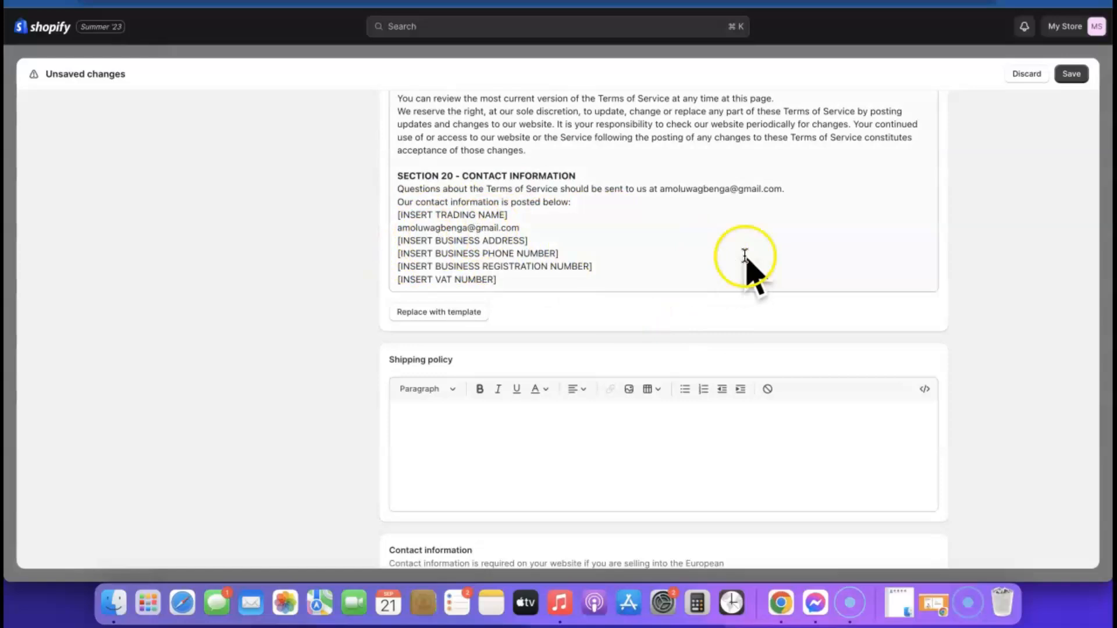
scroll(749, 251, down, 2)
Step: Start editing the empty Shipping policy
click(507, 379)
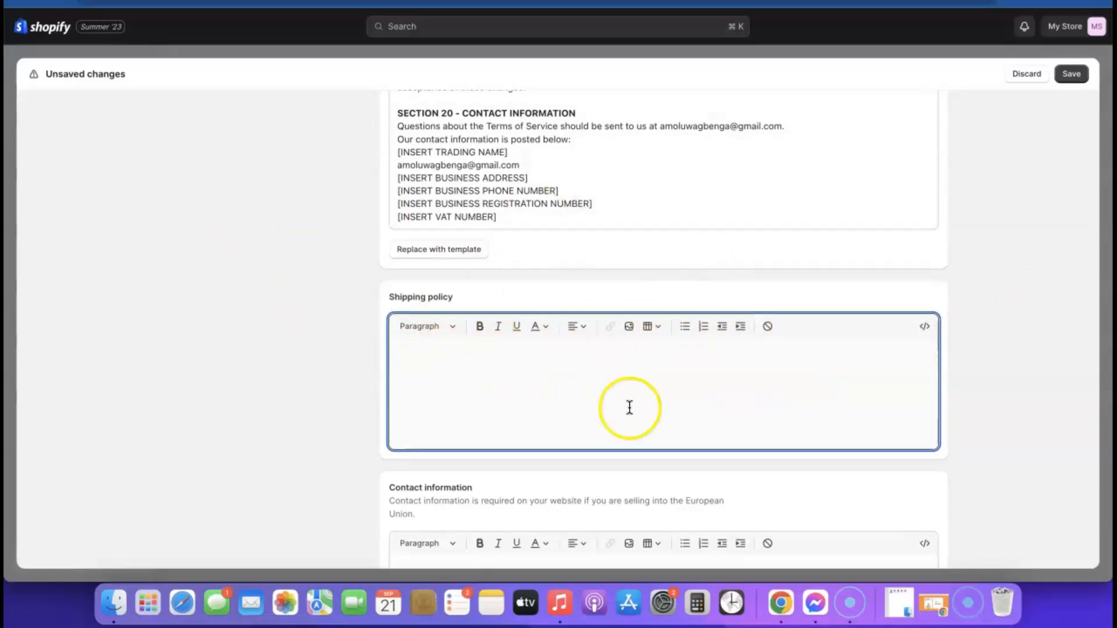
scroll(844, 365, down, 3)
scroll(848, 363, down, 3)
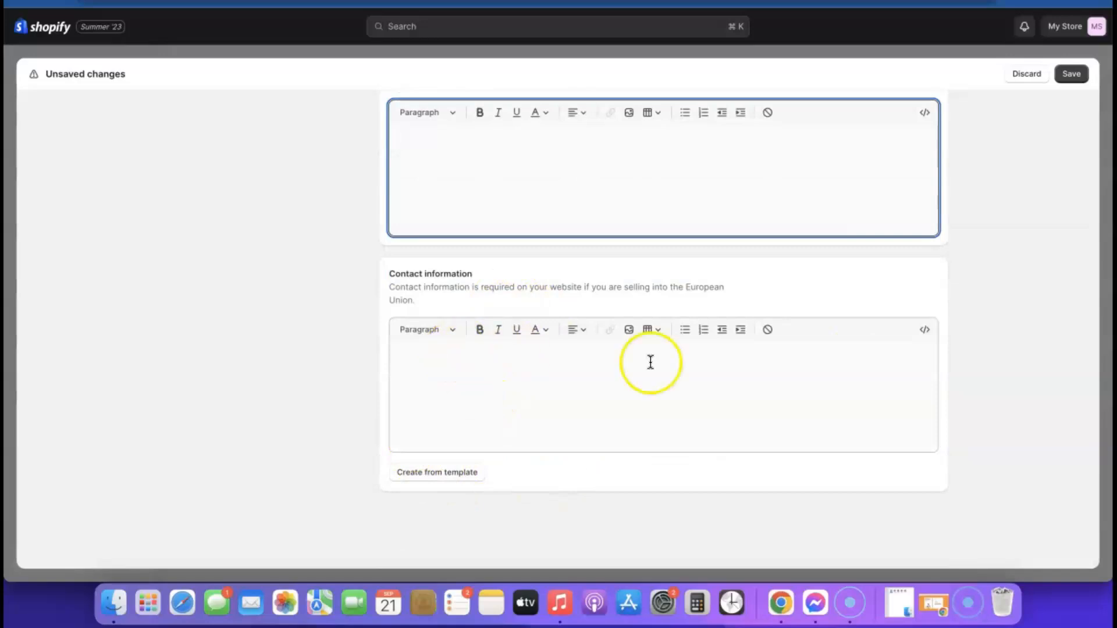
scroll(935, 417, up, 2)
scroll(934, 416, up, 1)
scroll(934, 417, down, 2)
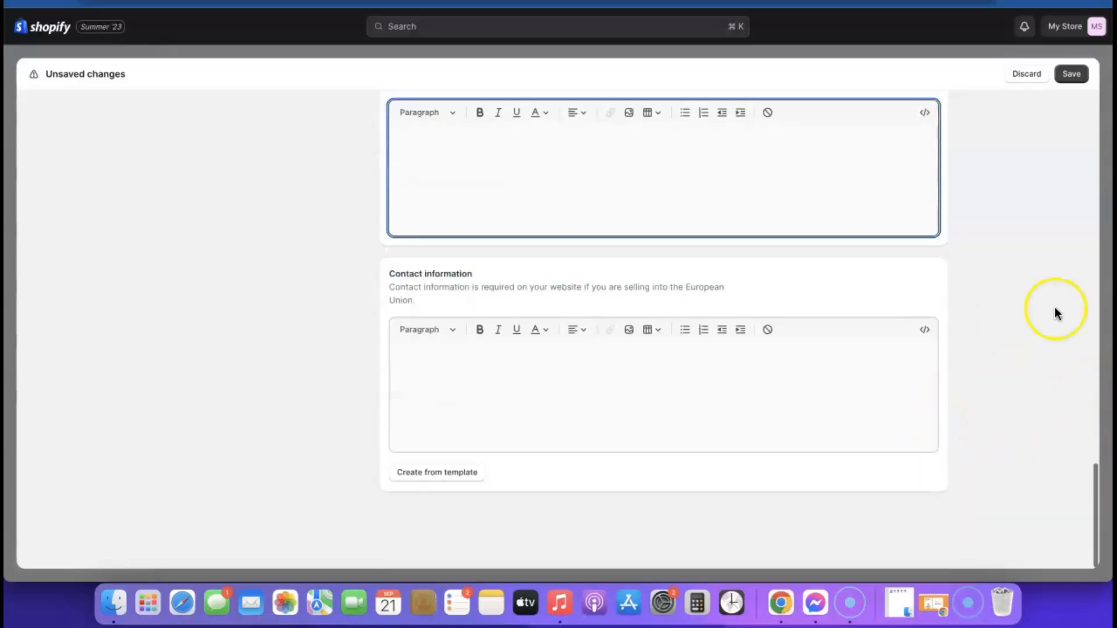
Step: Fill the Contact information policy from its template and save all store policies
click(439, 473)
scroll(663, 427, up, 10)
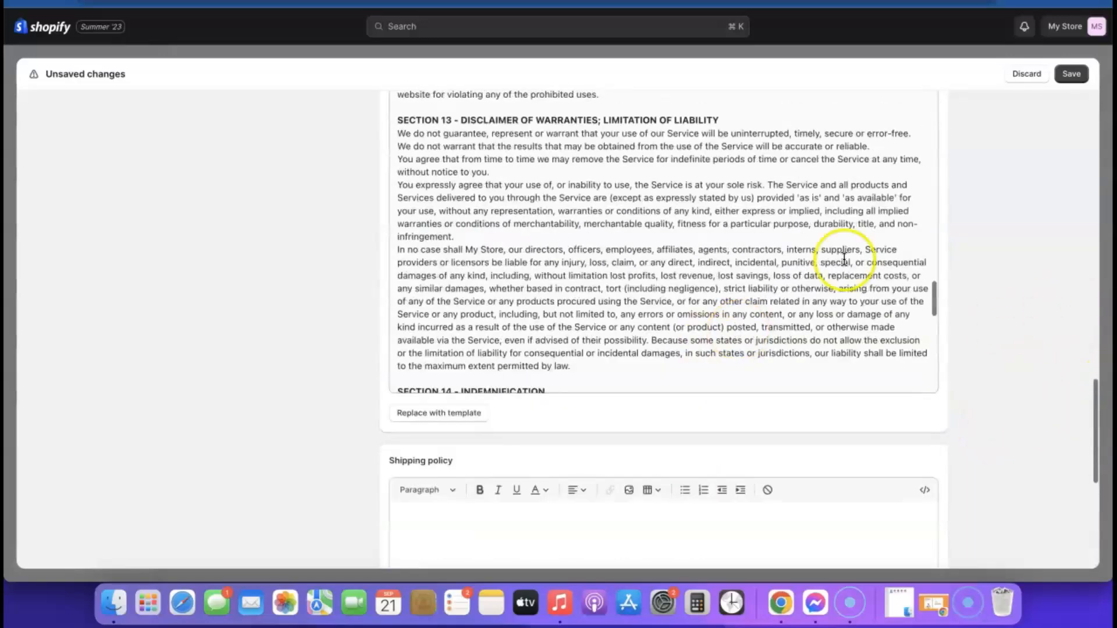
click(1071, 74)
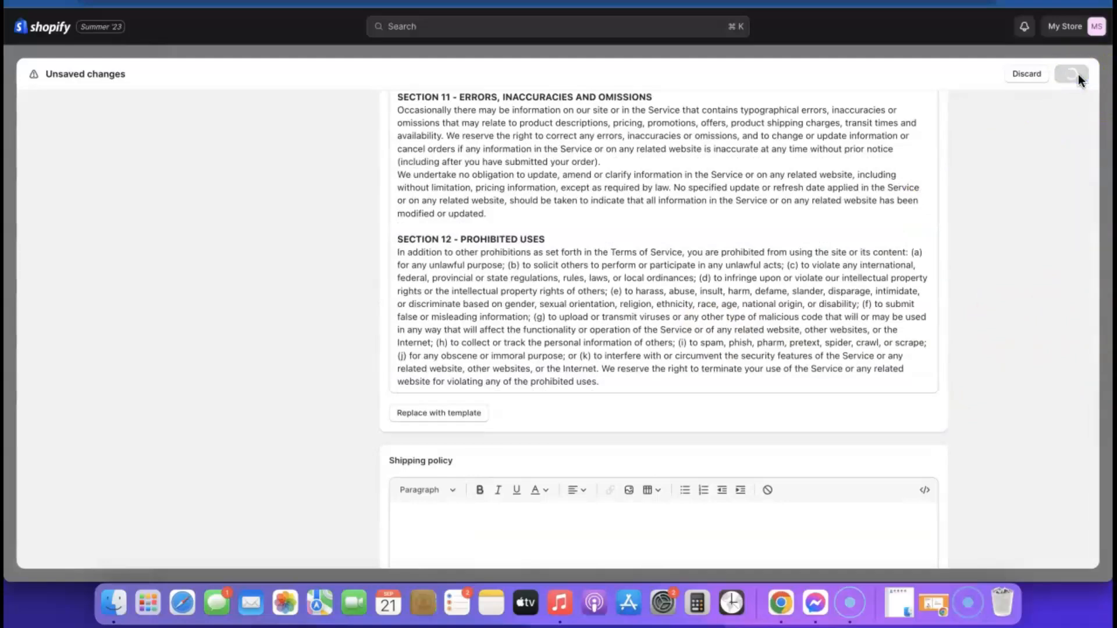
Step: Open the Footer menu in Navigation and add a Privacy Policy link
click(1077, 73)
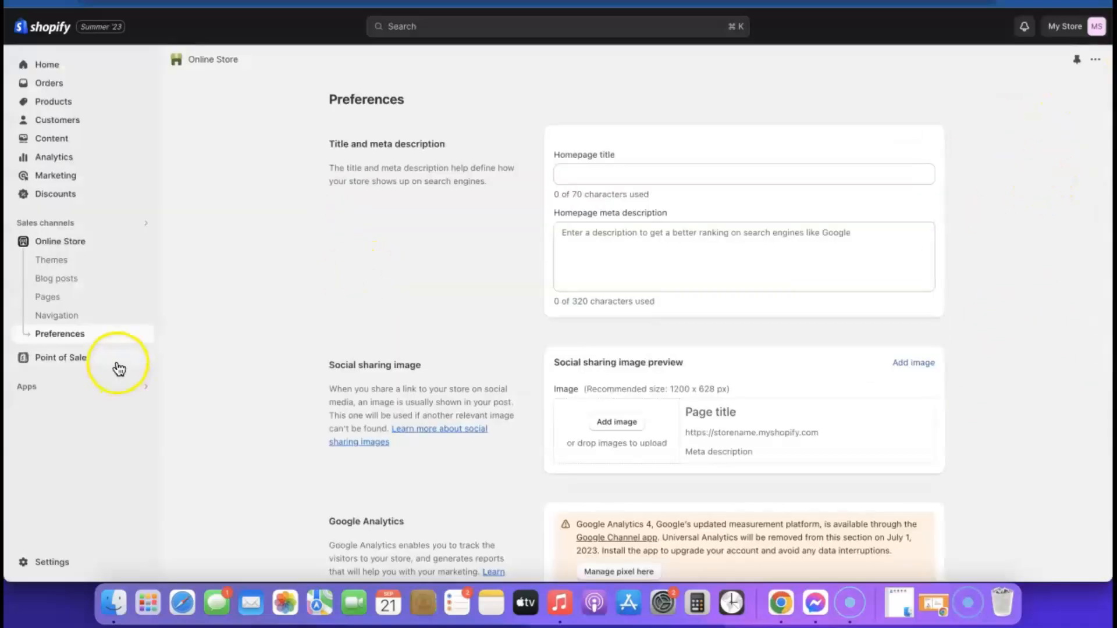
click(58, 317)
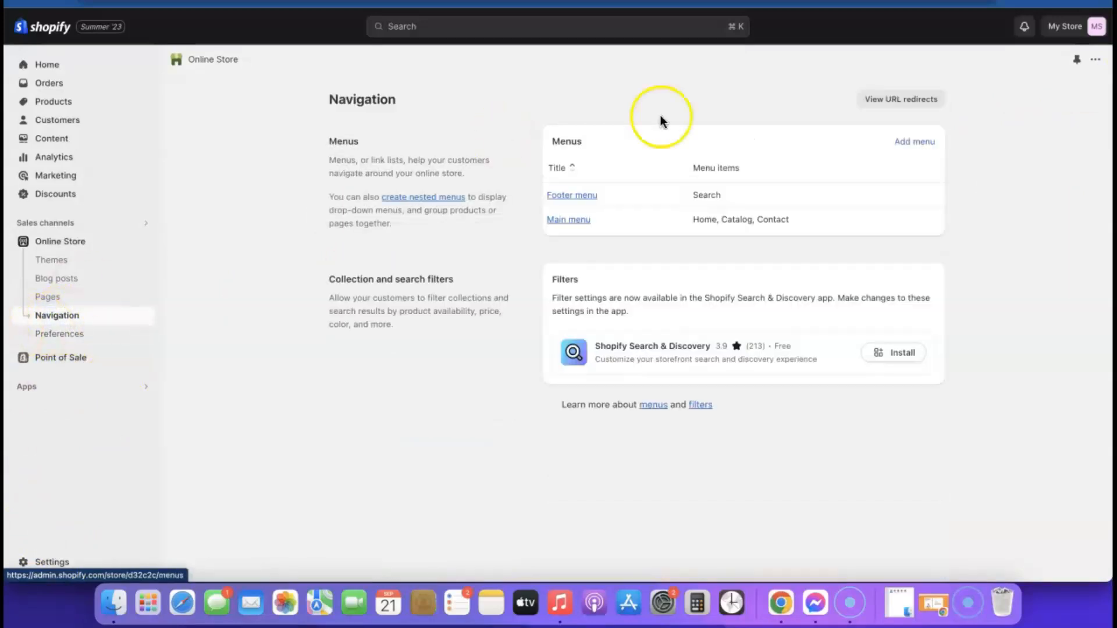
click(587, 196)
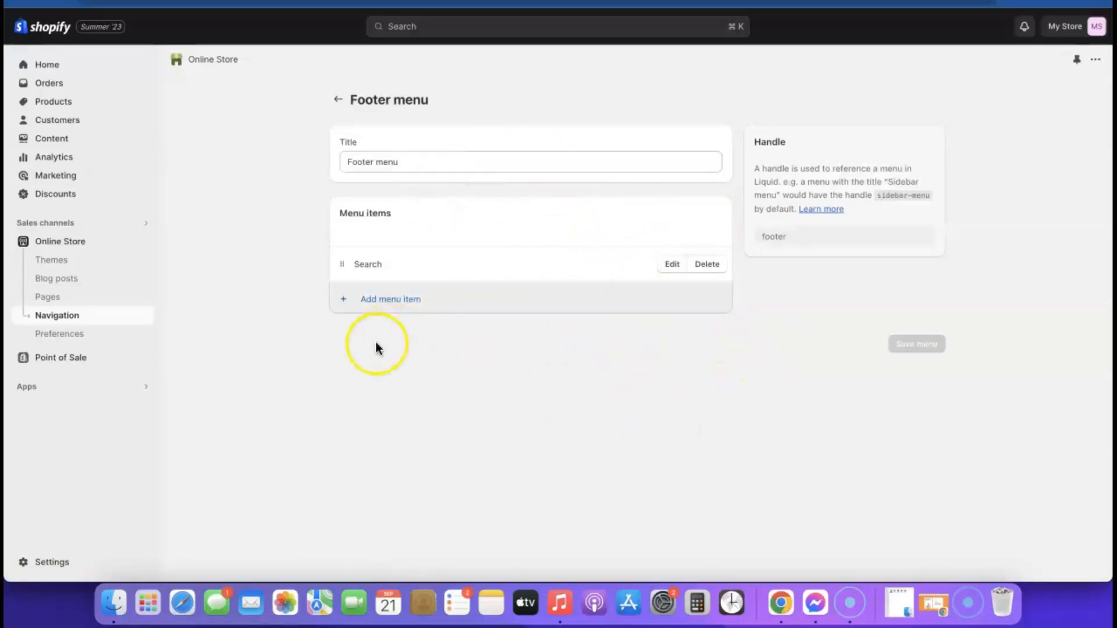
click(384, 300)
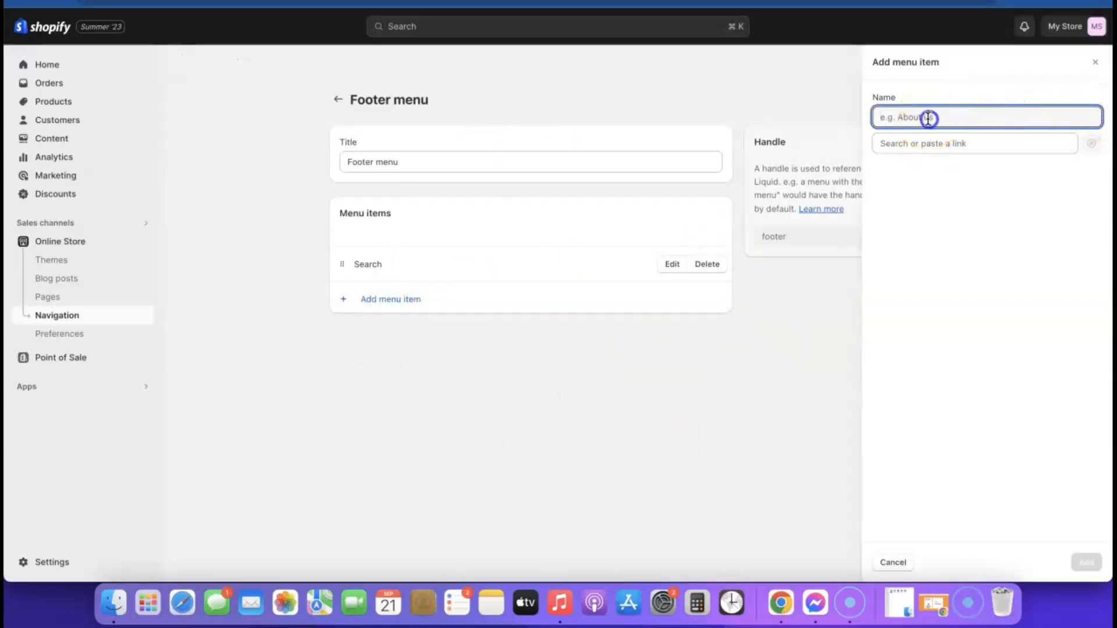
click(934, 144)
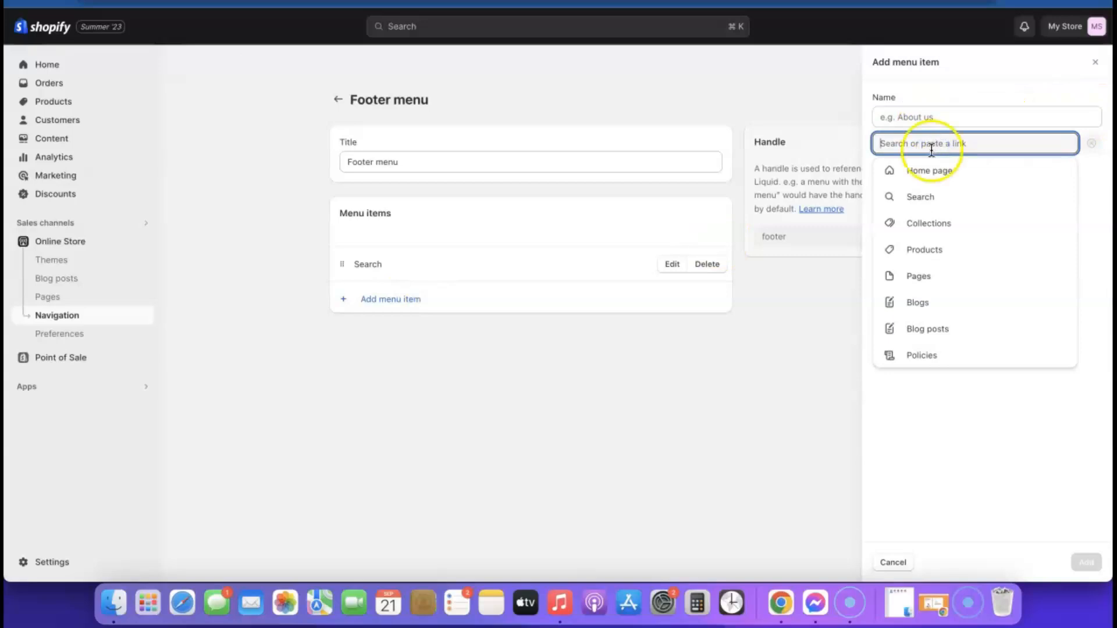
click(927, 356)
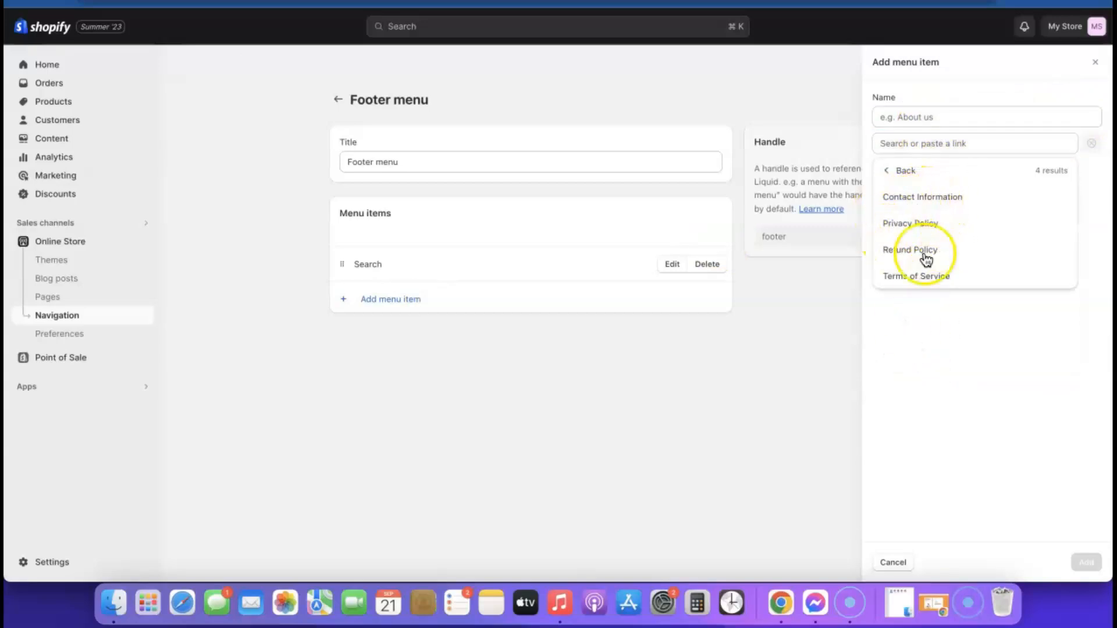
click(904, 224)
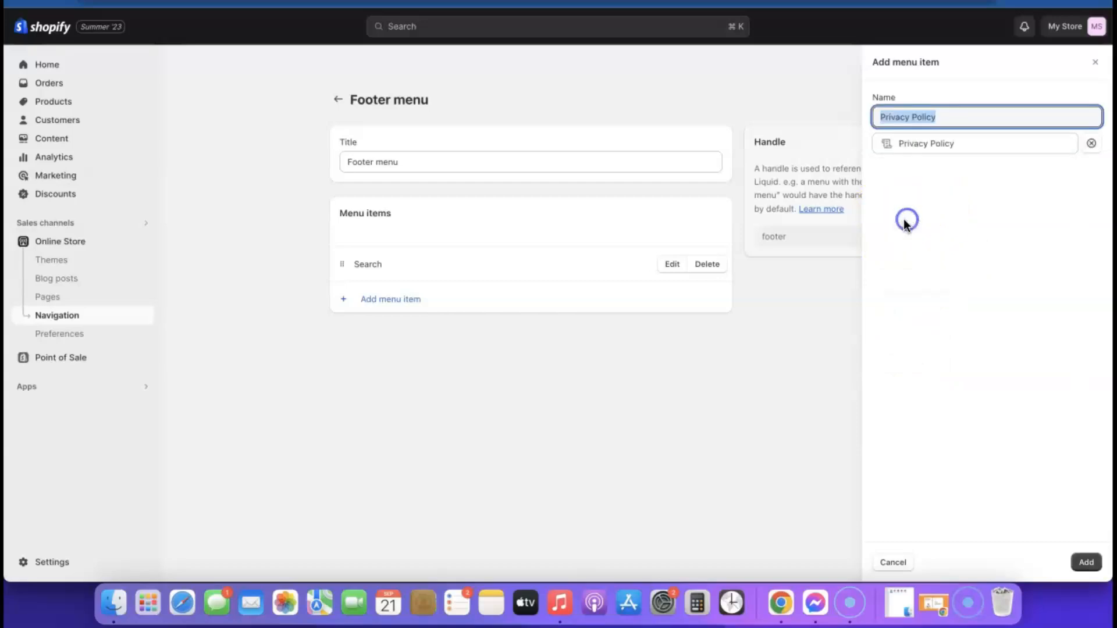
click(1084, 561)
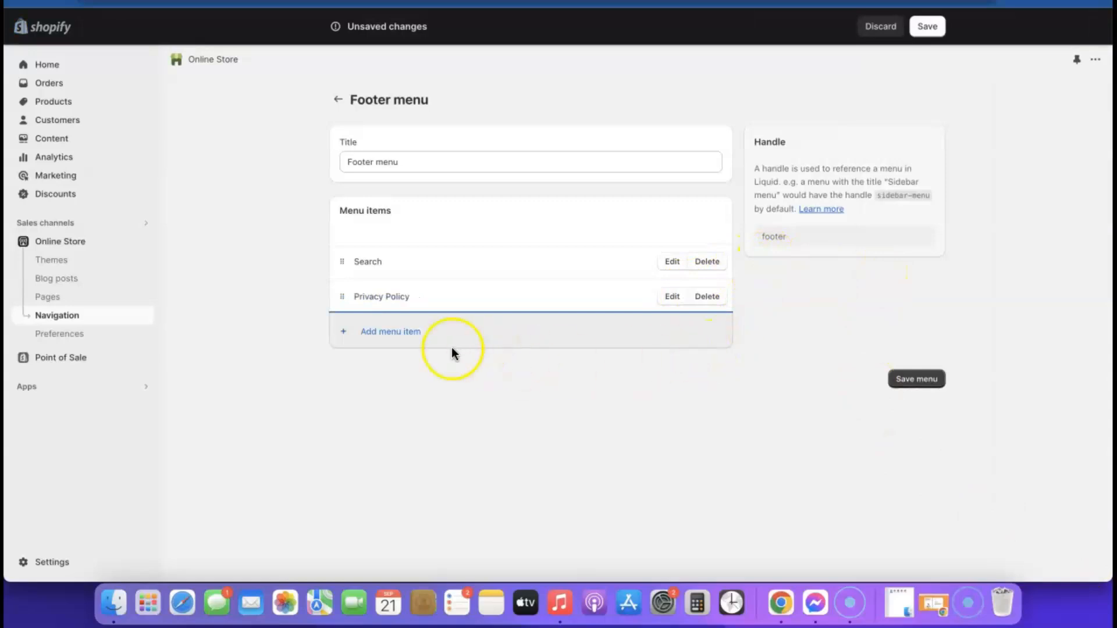
Step: Add a Refund Policy link to the Footer menu
click(377, 333)
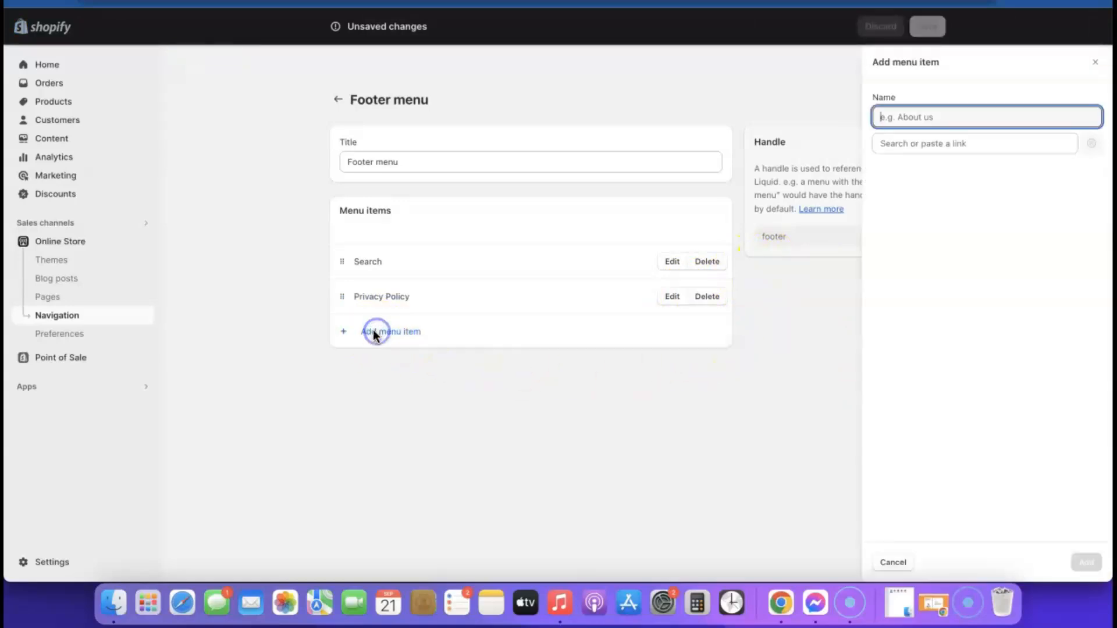
click(913, 142)
click(915, 354)
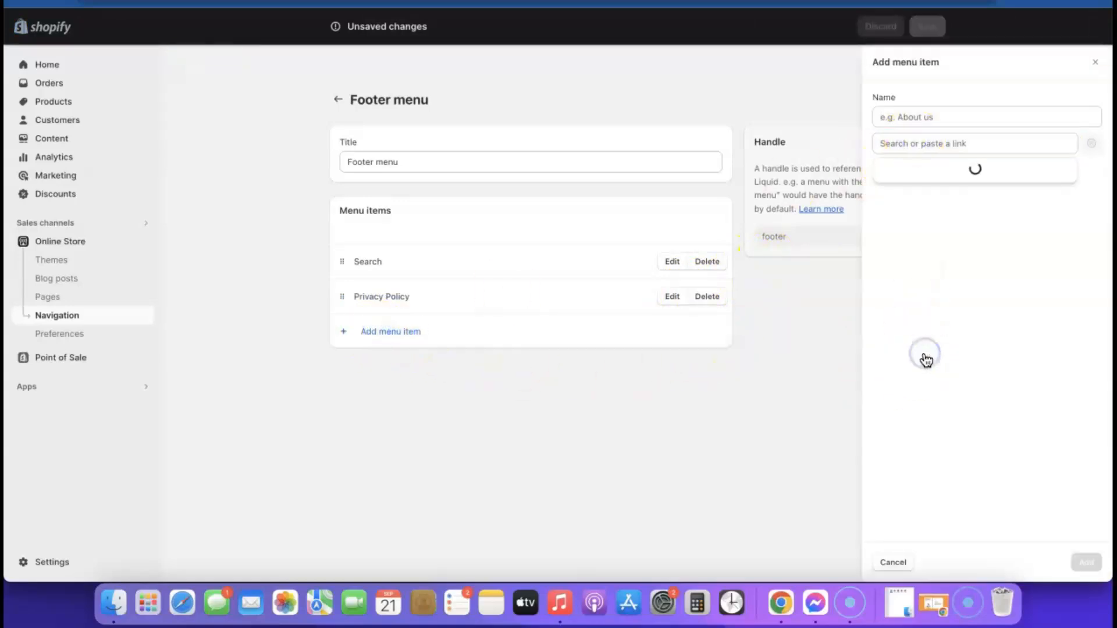
click(910, 249)
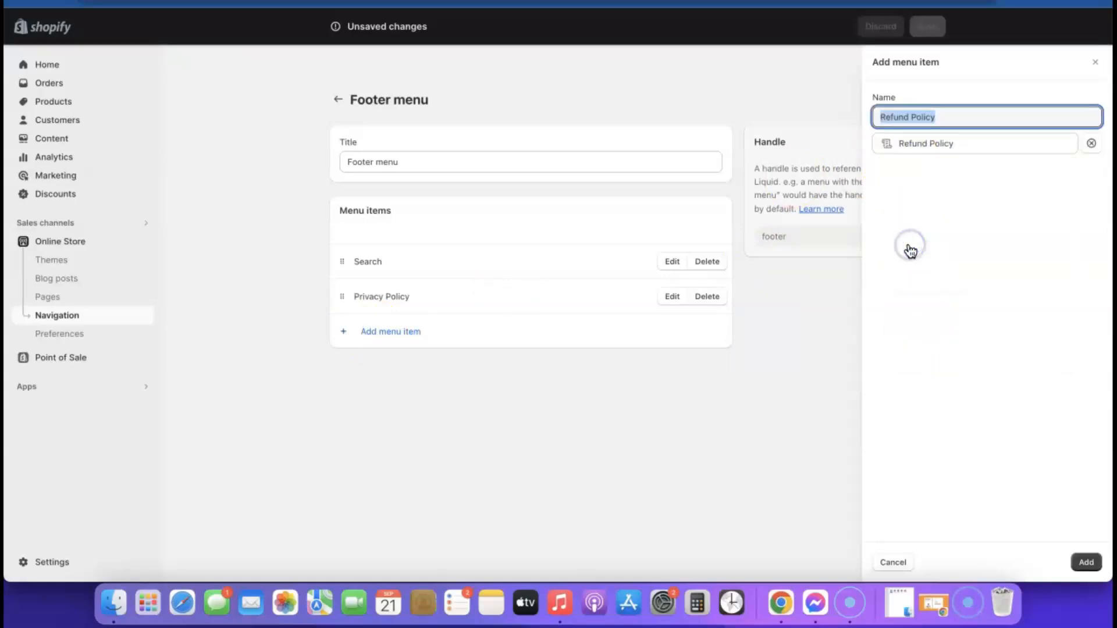
click(1087, 563)
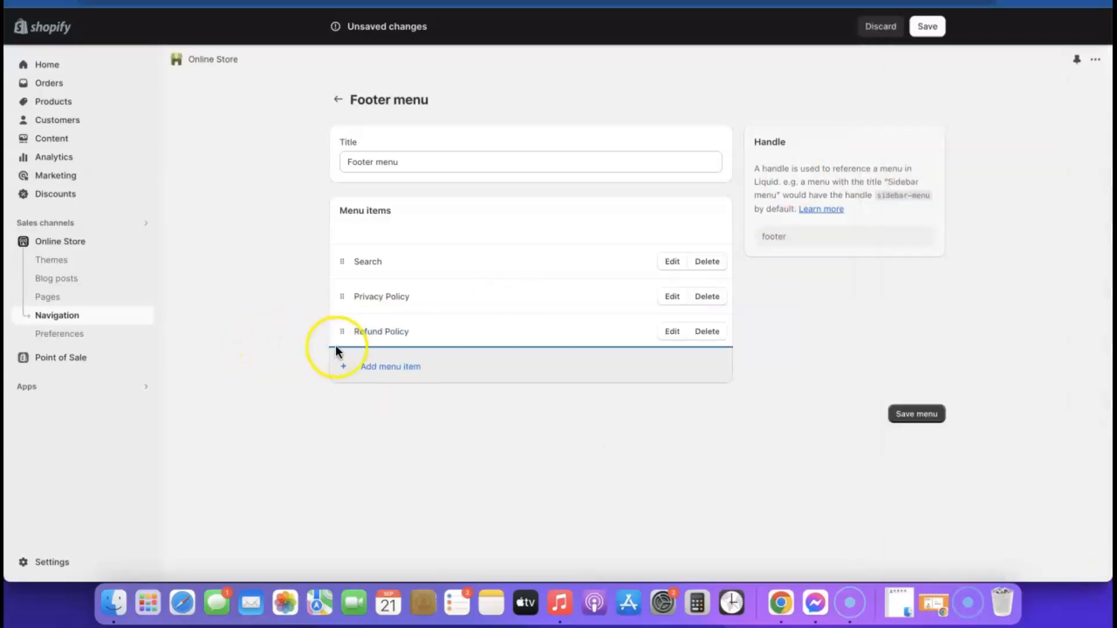
Step: Add a Terms of Service link to the Footer menu
click(364, 369)
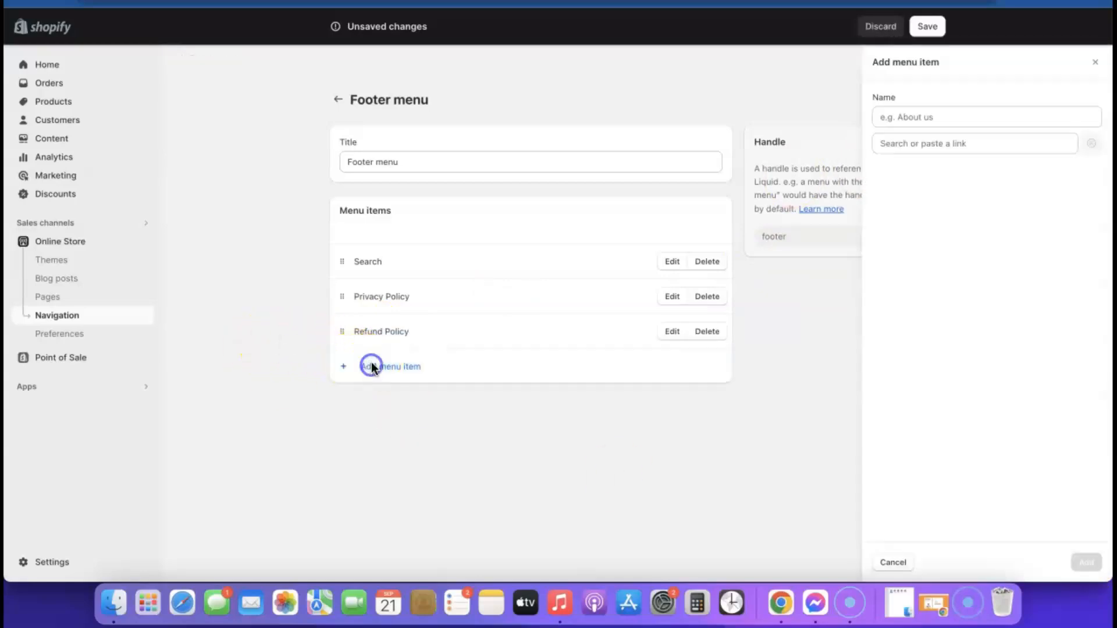
click(888, 143)
click(929, 358)
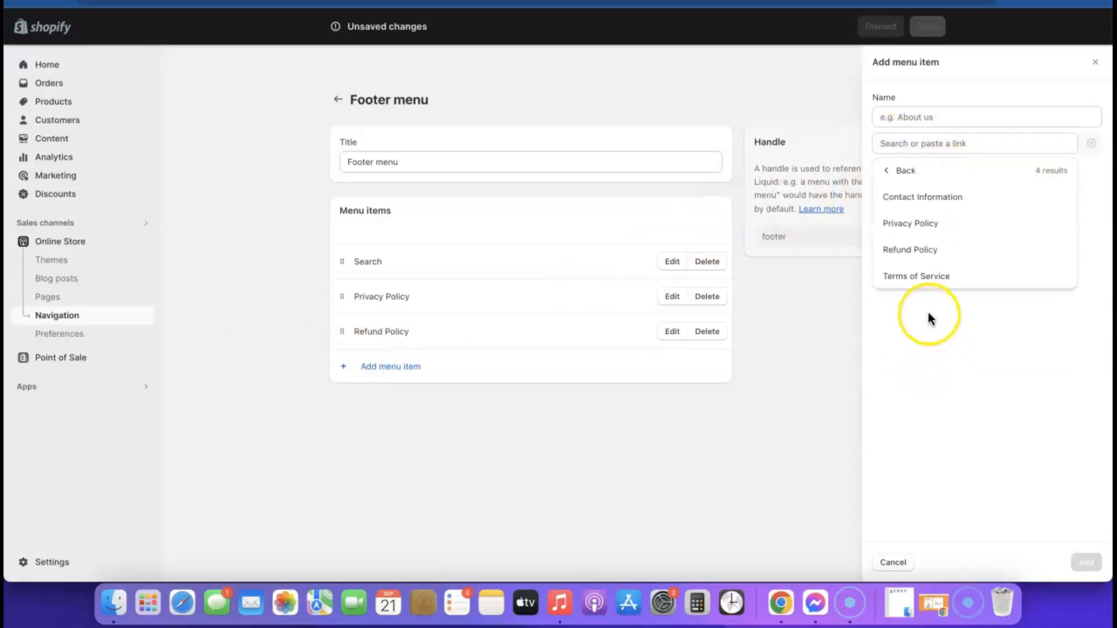
click(919, 277)
click(1082, 562)
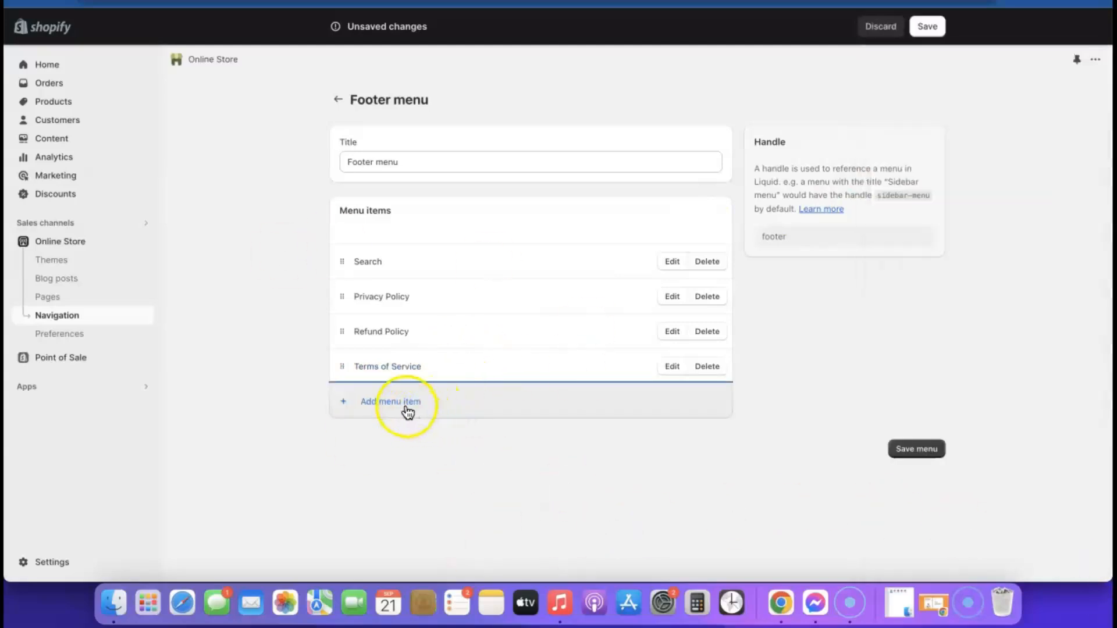
Step: Add a Contact Information link and save the Footer menu
click(407, 411)
click(922, 144)
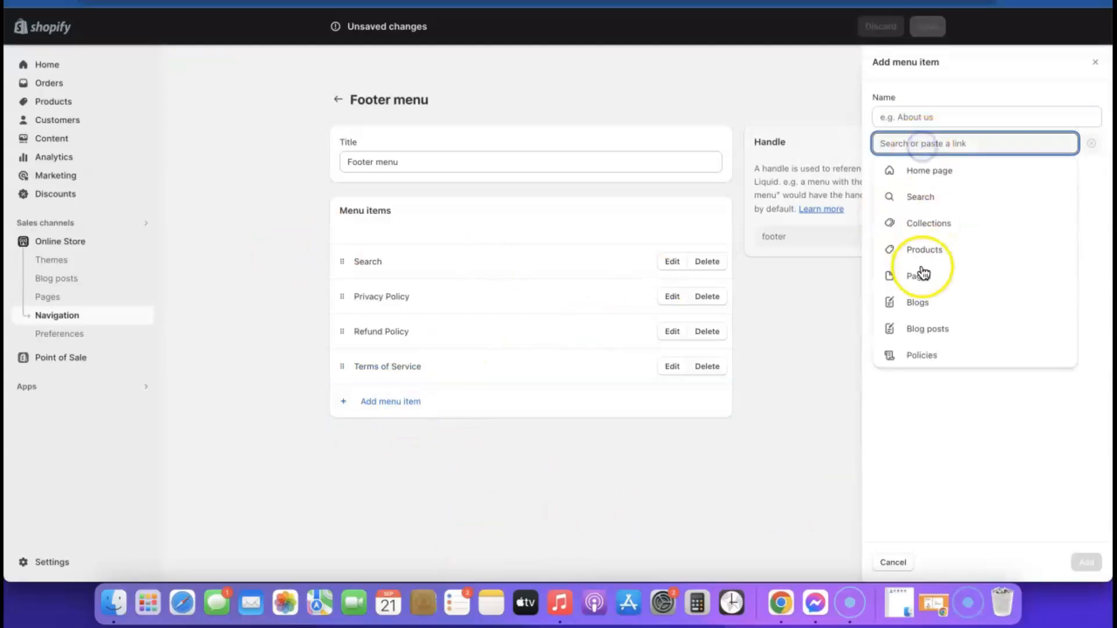
click(925, 356)
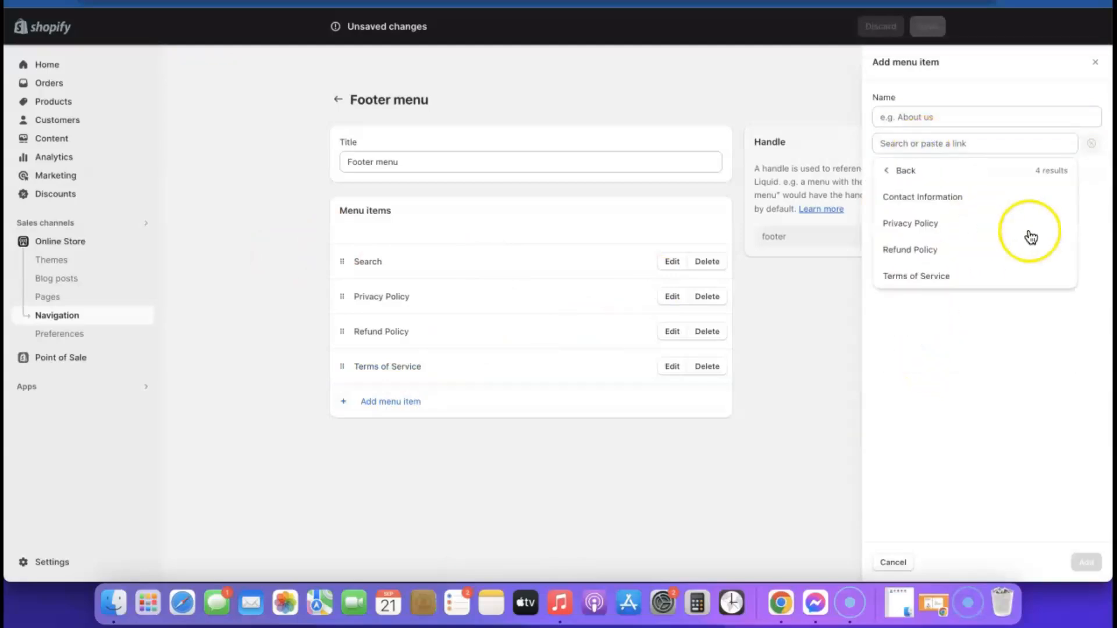
click(934, 199)
click(1094, 560)
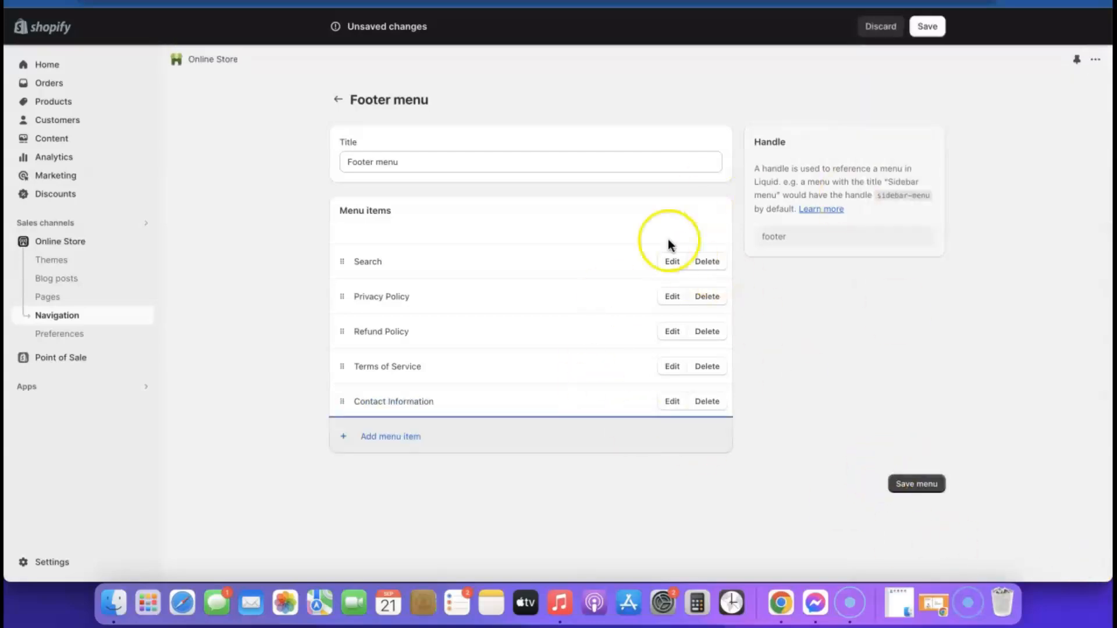
click(915, 486)
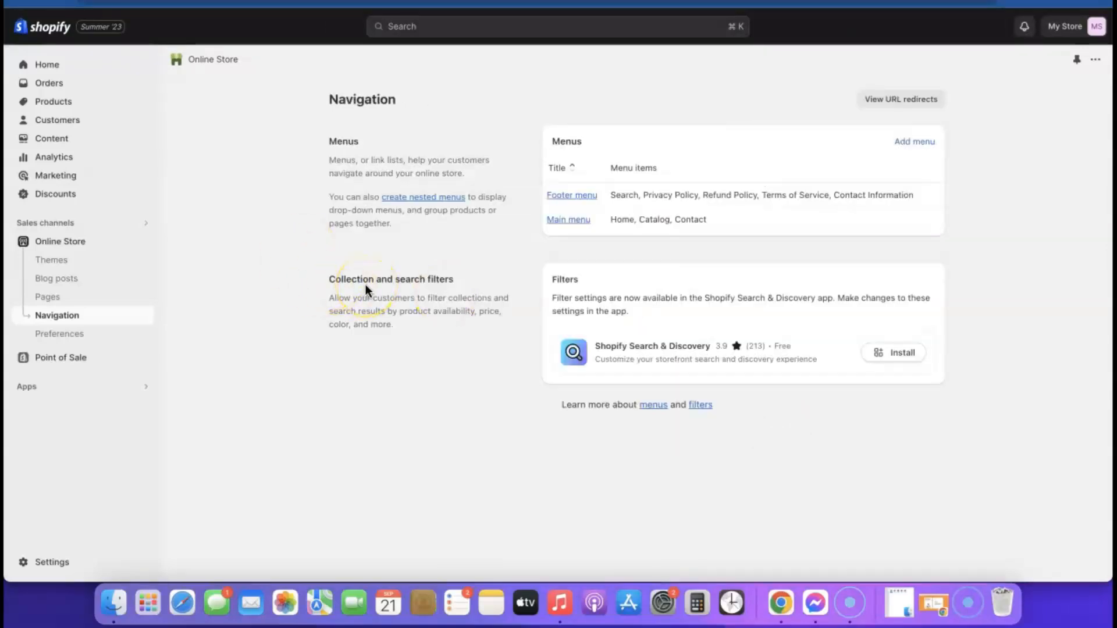
Step: In the Sense theme editor, add a Menu block to the Footer section
click(71, 240)
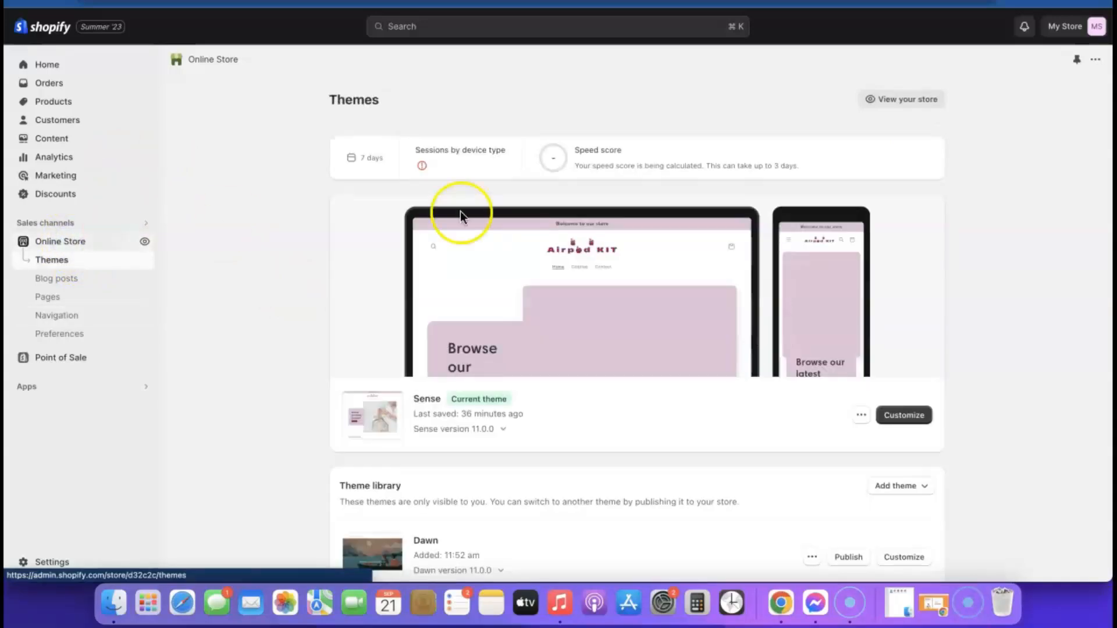
click(915, 417)
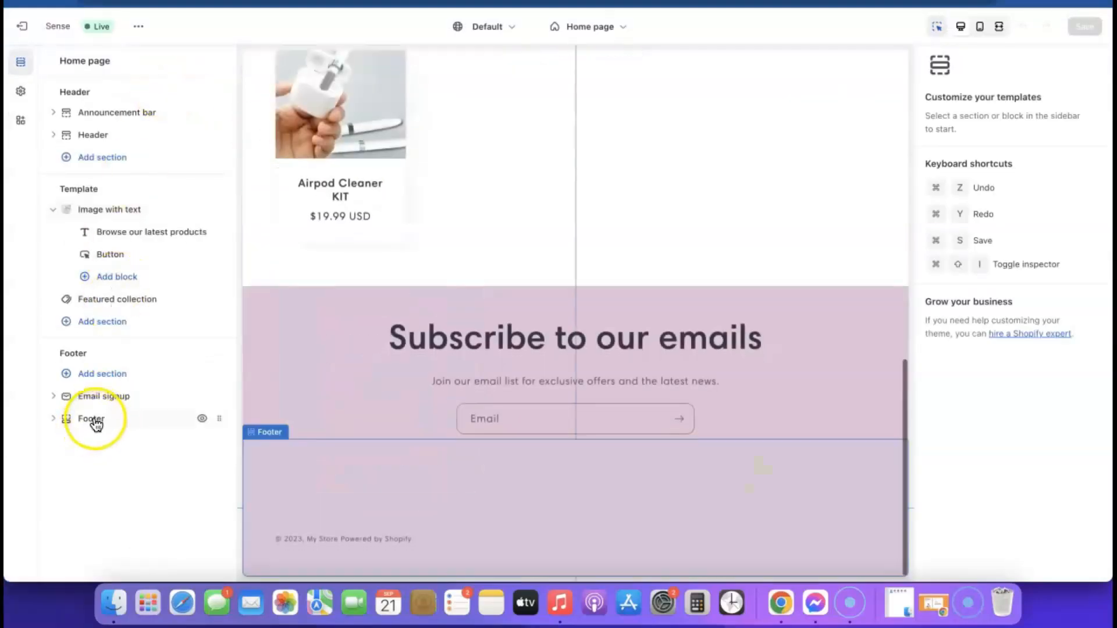
click(96, 422)
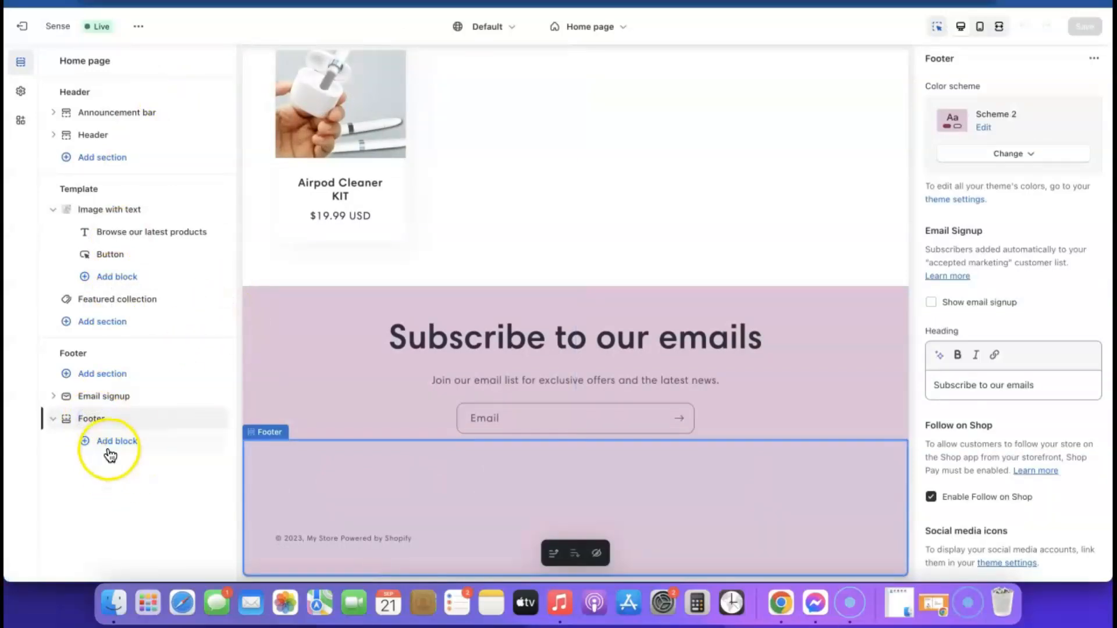
click(117, 442)
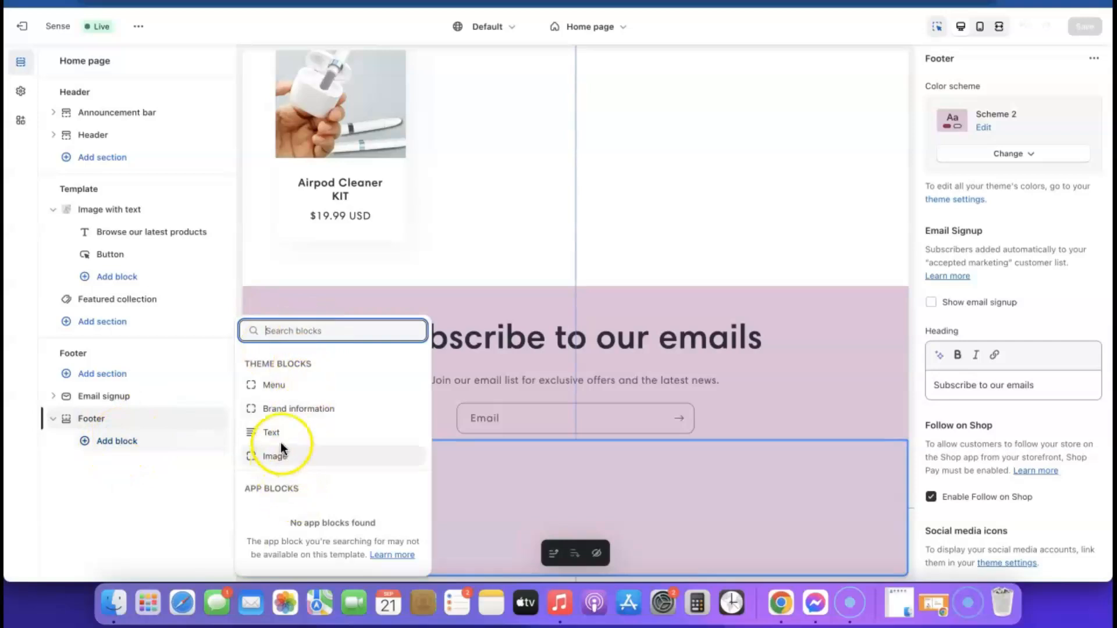
click(275, 386)
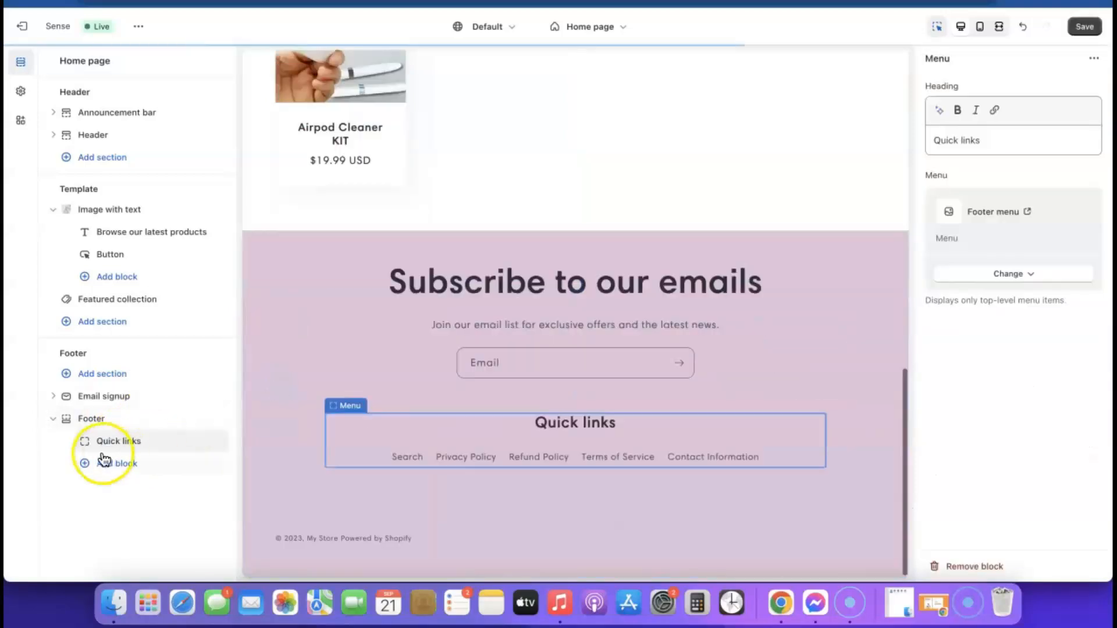